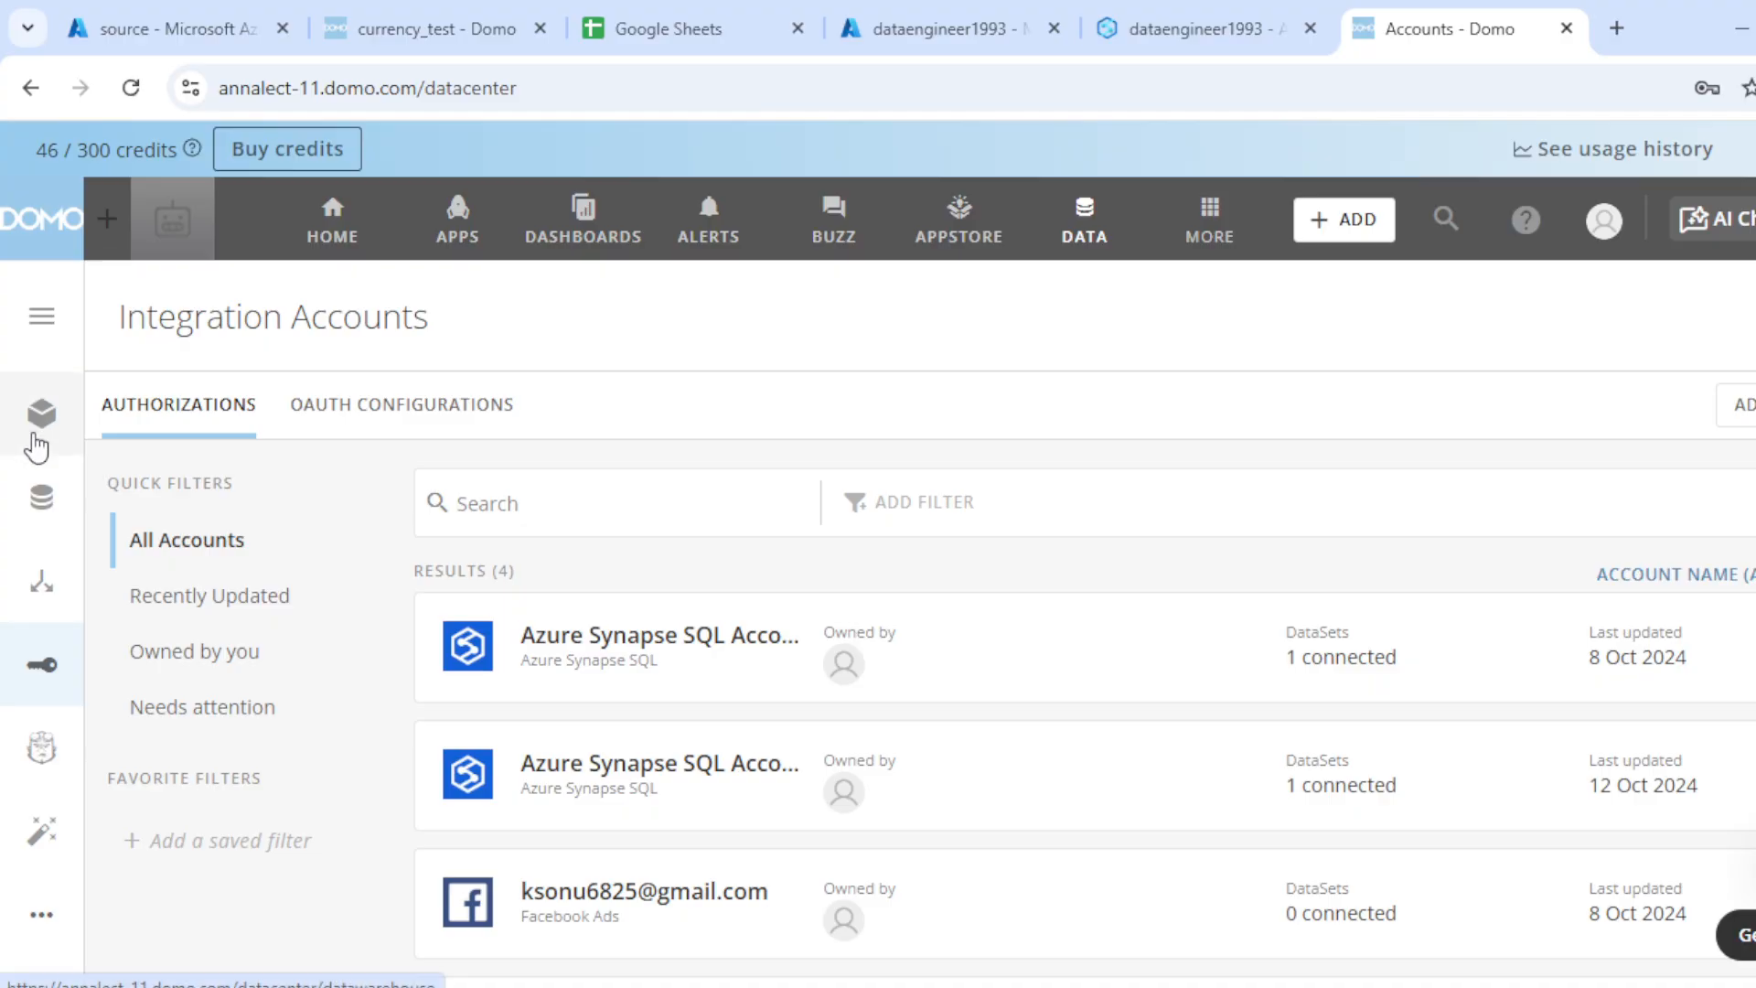
Start a new dataset from the DataSets page using the Microsoft Azure Storage Data Lake Gen2 Connector, found by searching for "azure data lake".
click(42, 498)
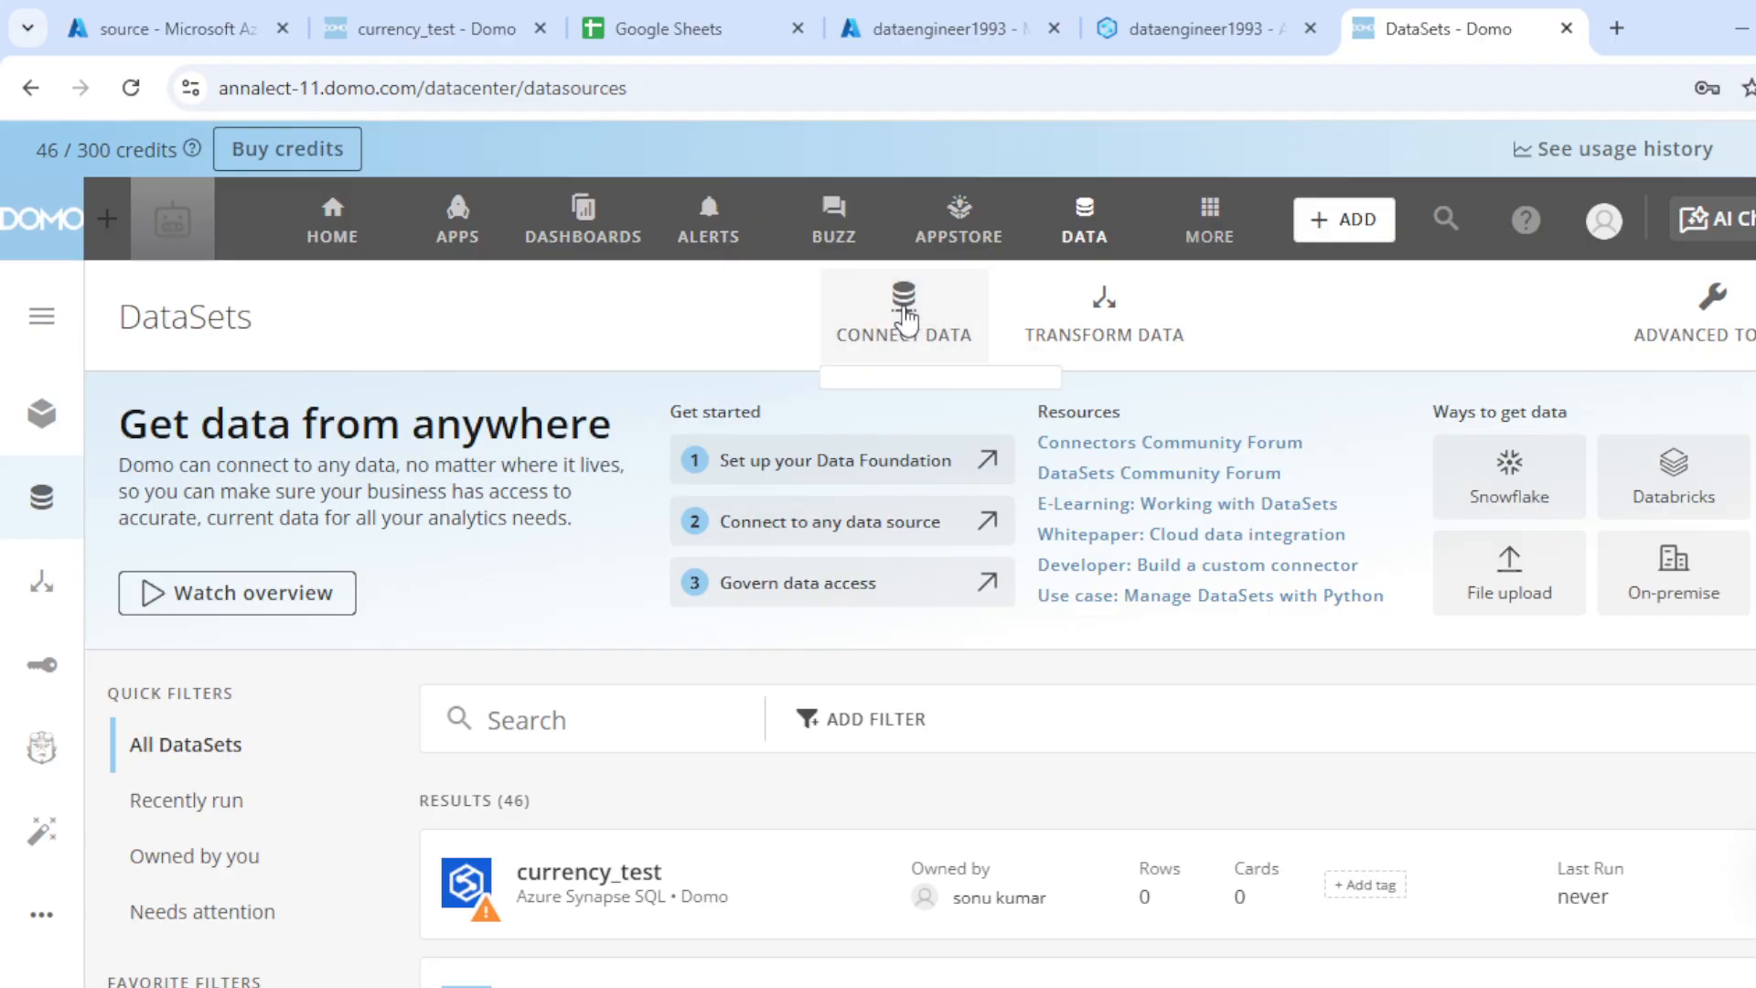
click(905, 318)
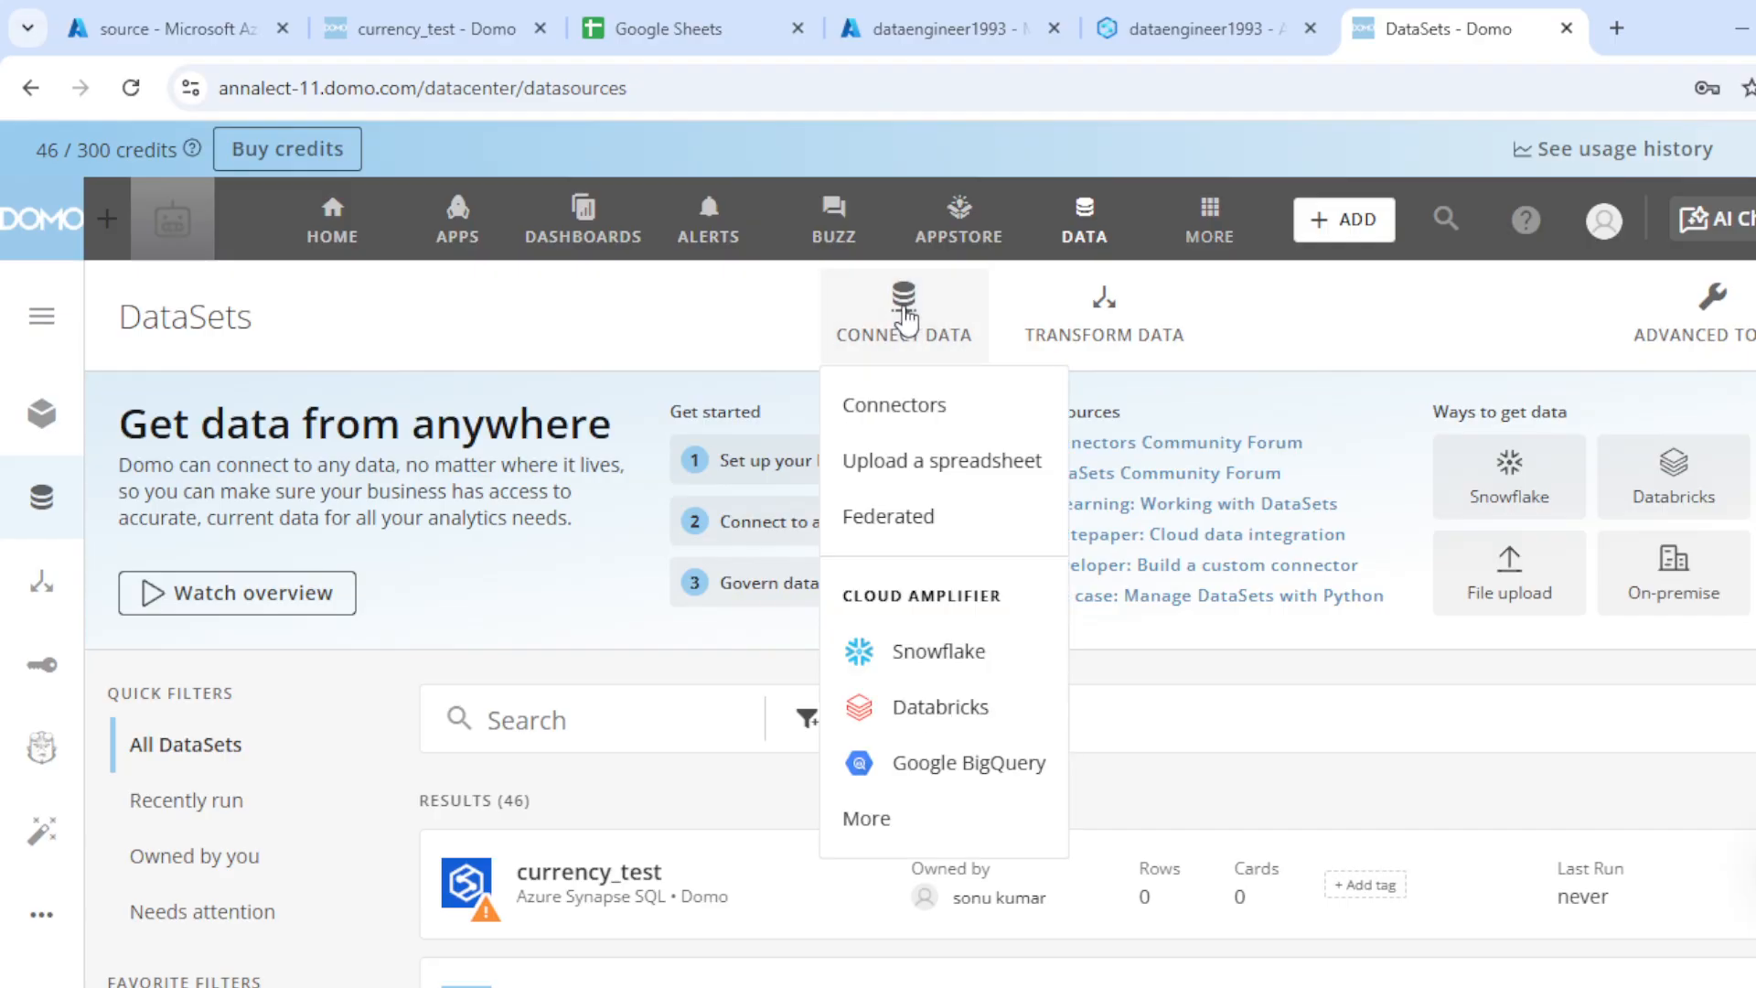
click(910, 404)
text(azure data lake)
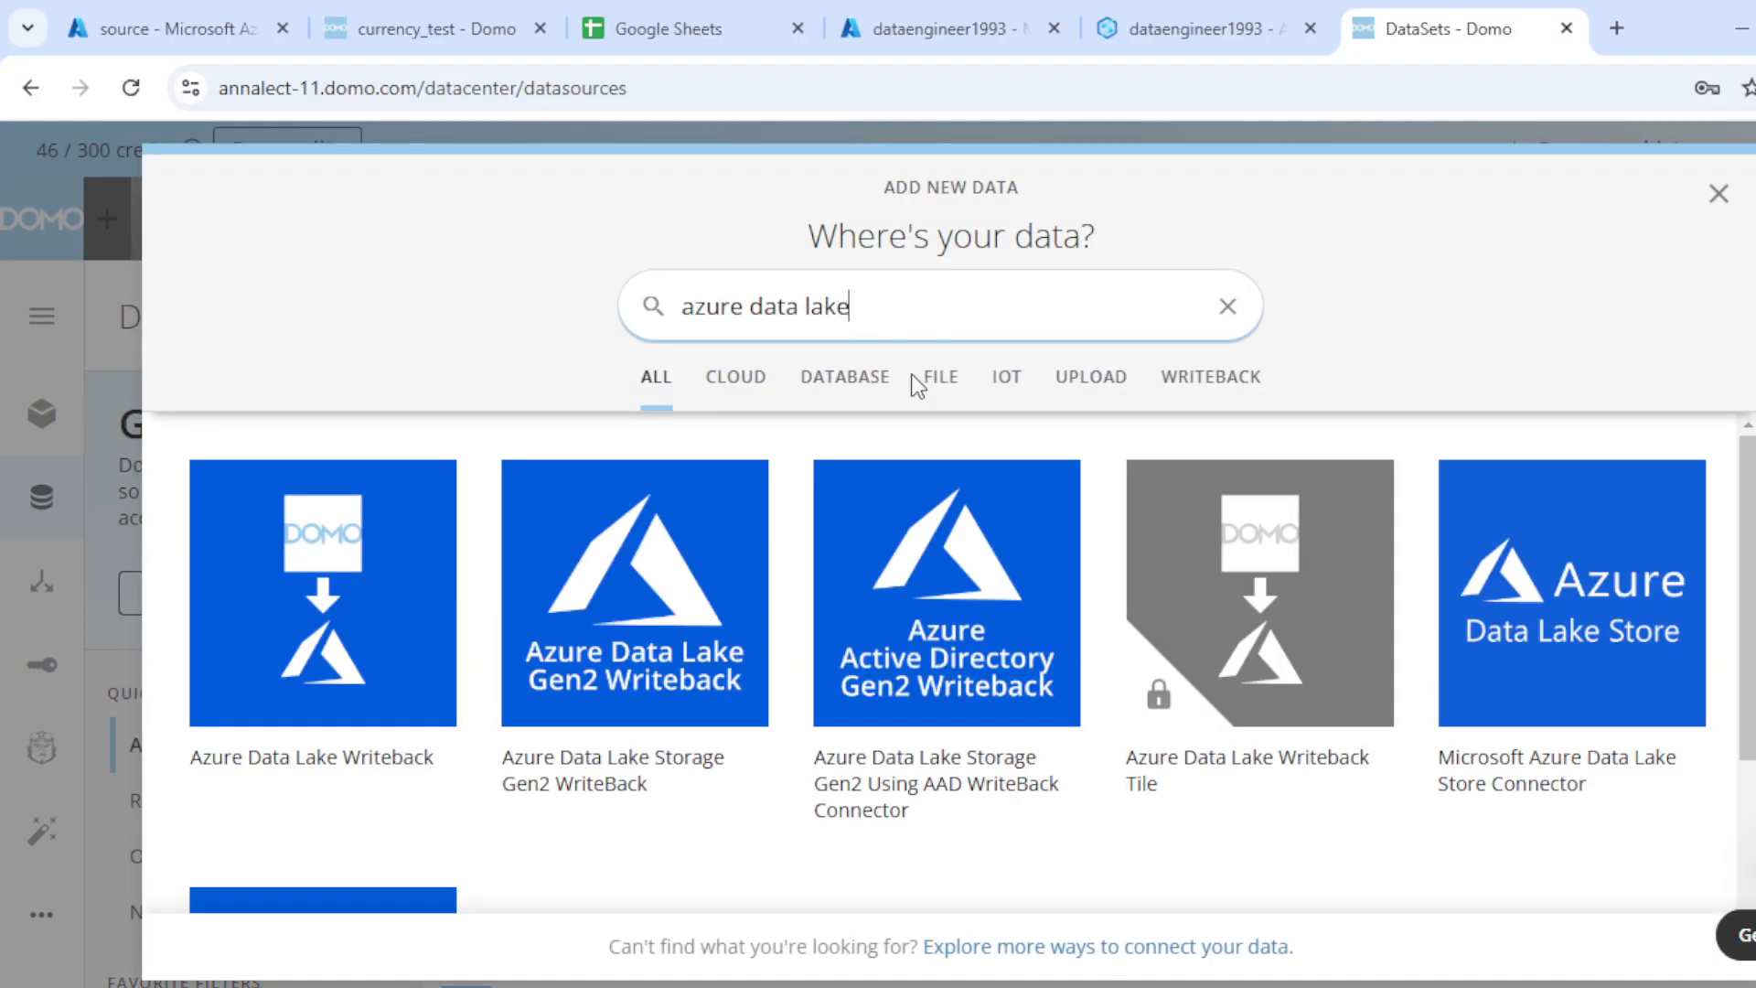
scroll(412, 805, down, 3)
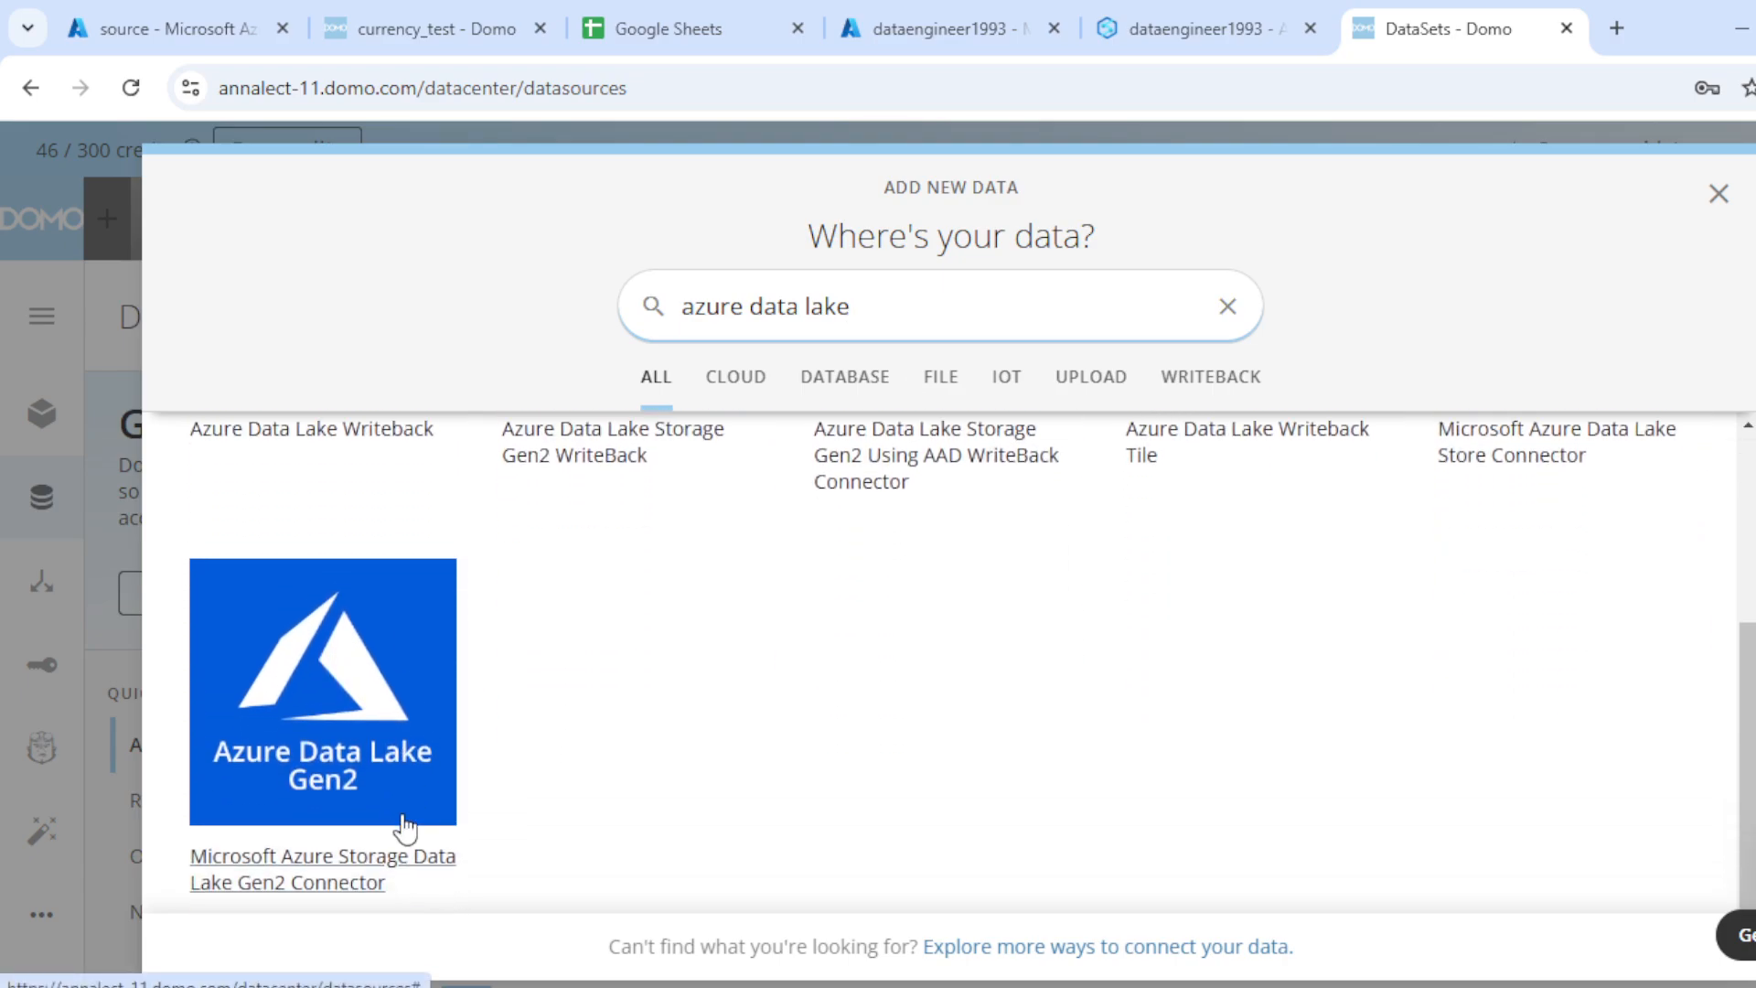
click(311, 846)
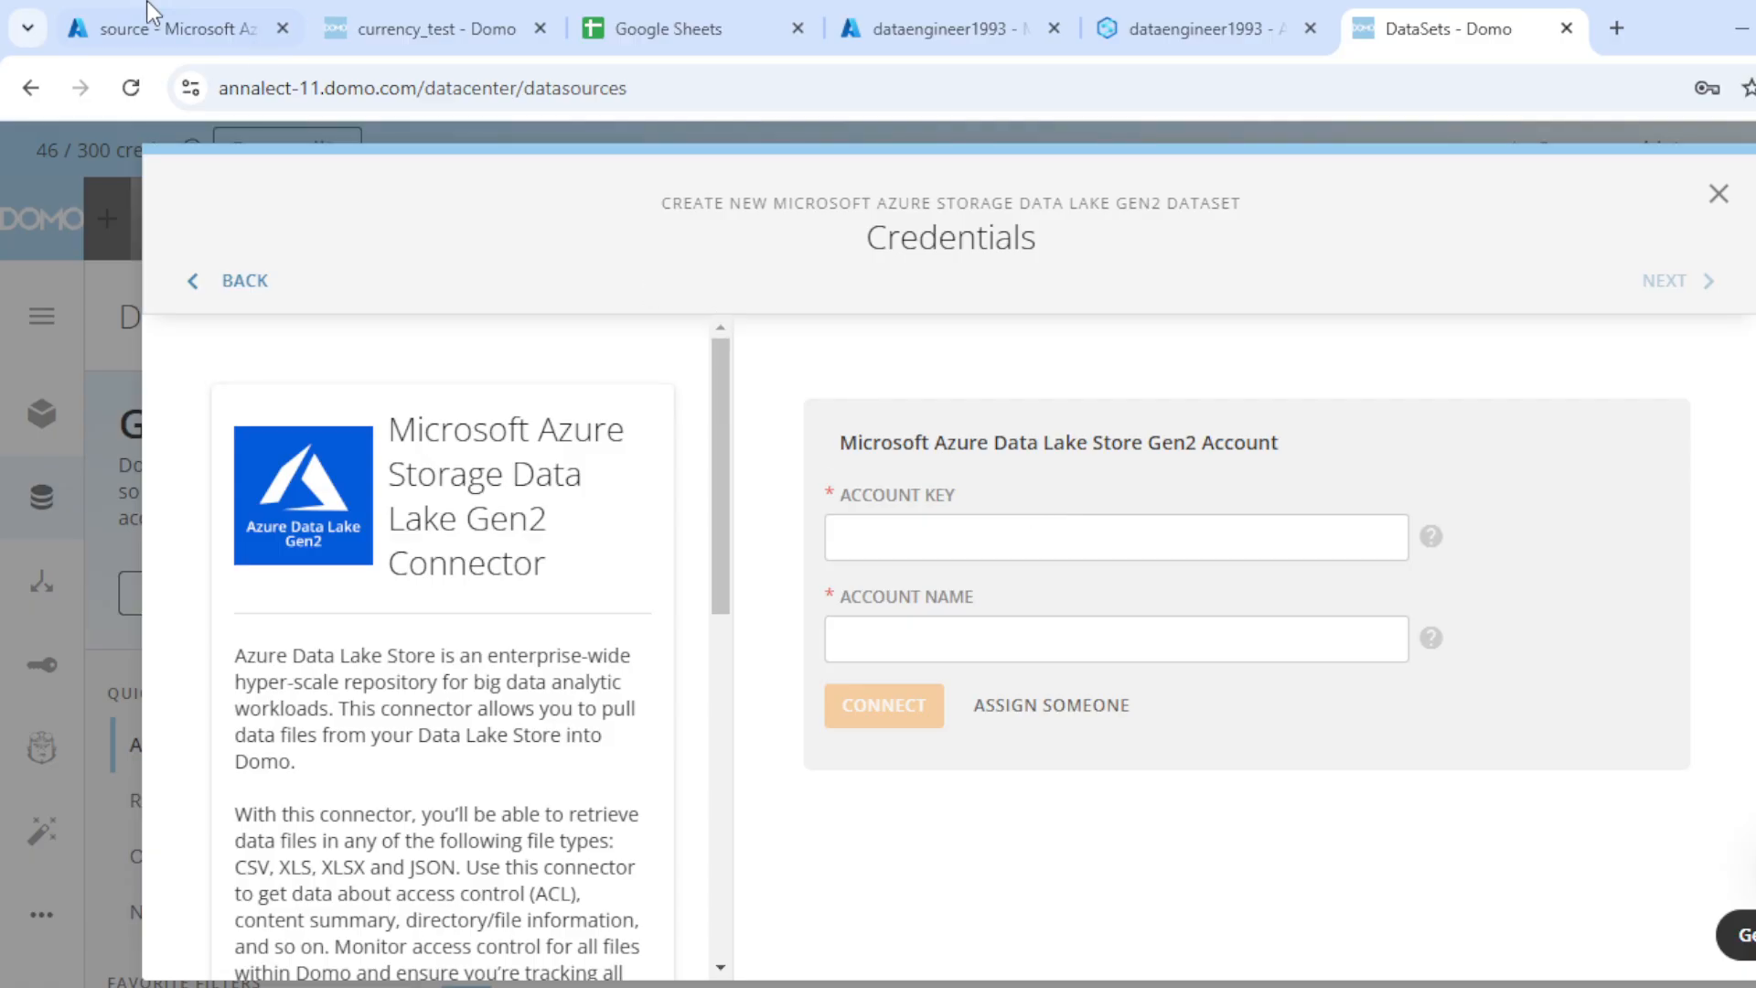
Switch to the Azure portal and open the access keys page of the storagedata1993 storage account.
click(102, 4)
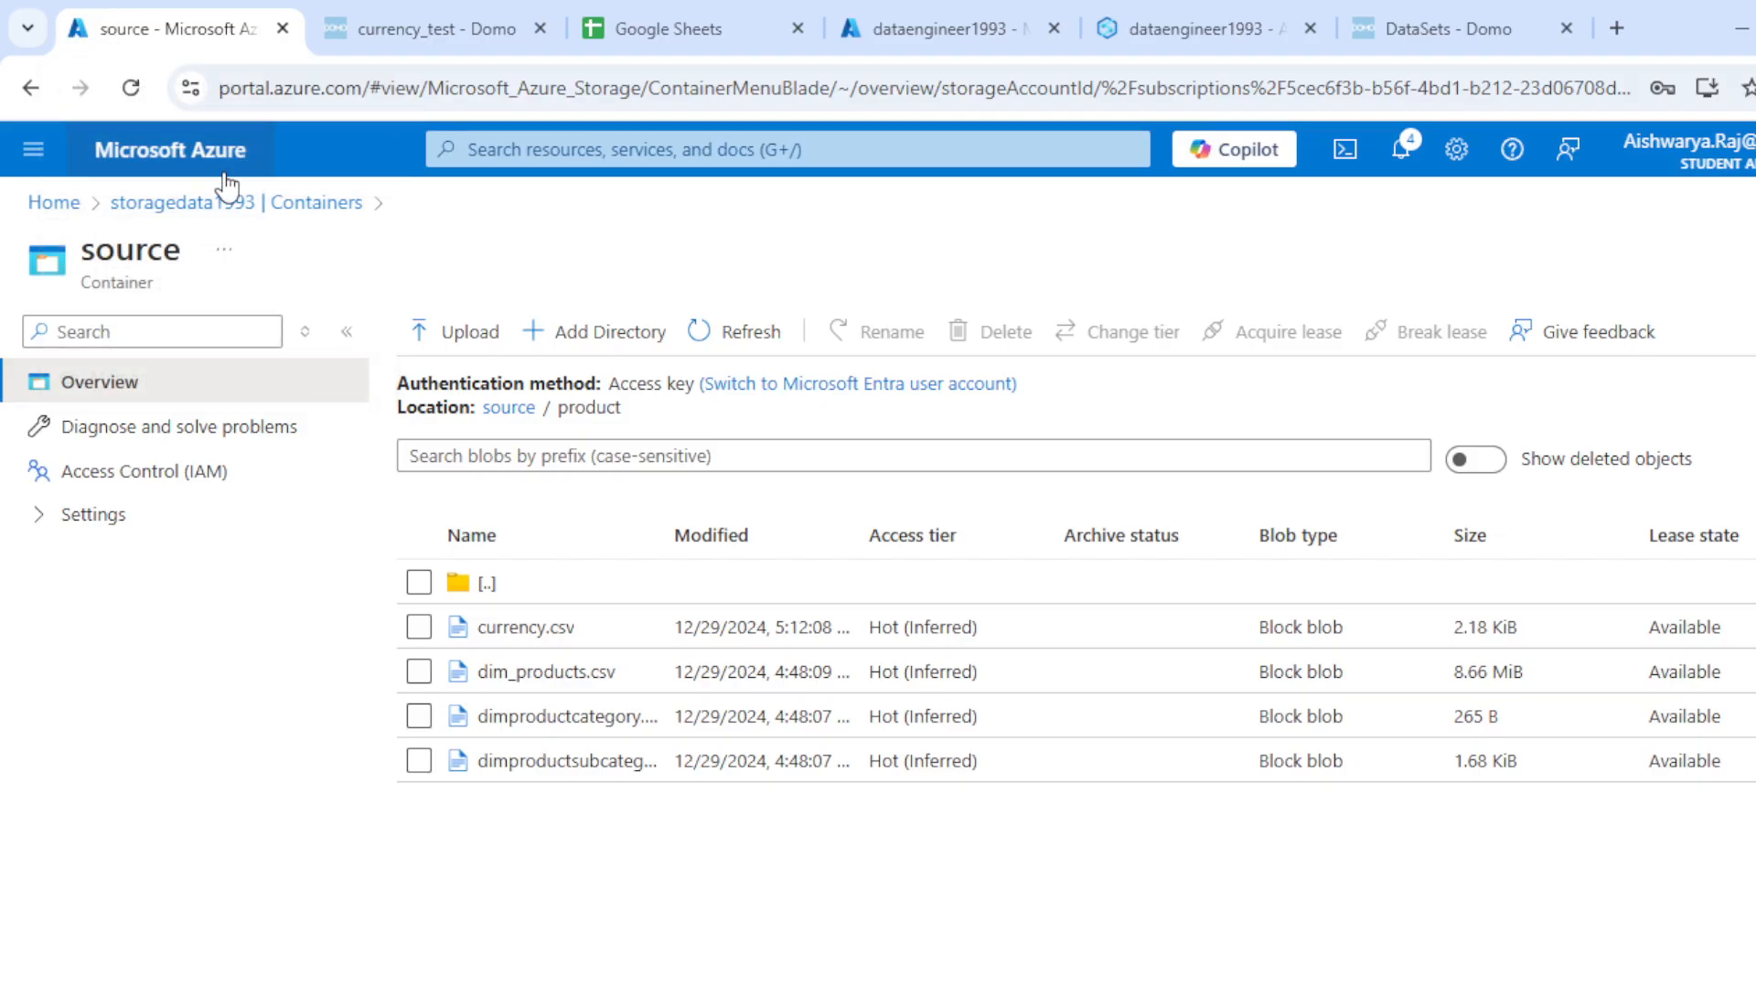
click(239, 203)
click(53, 202)
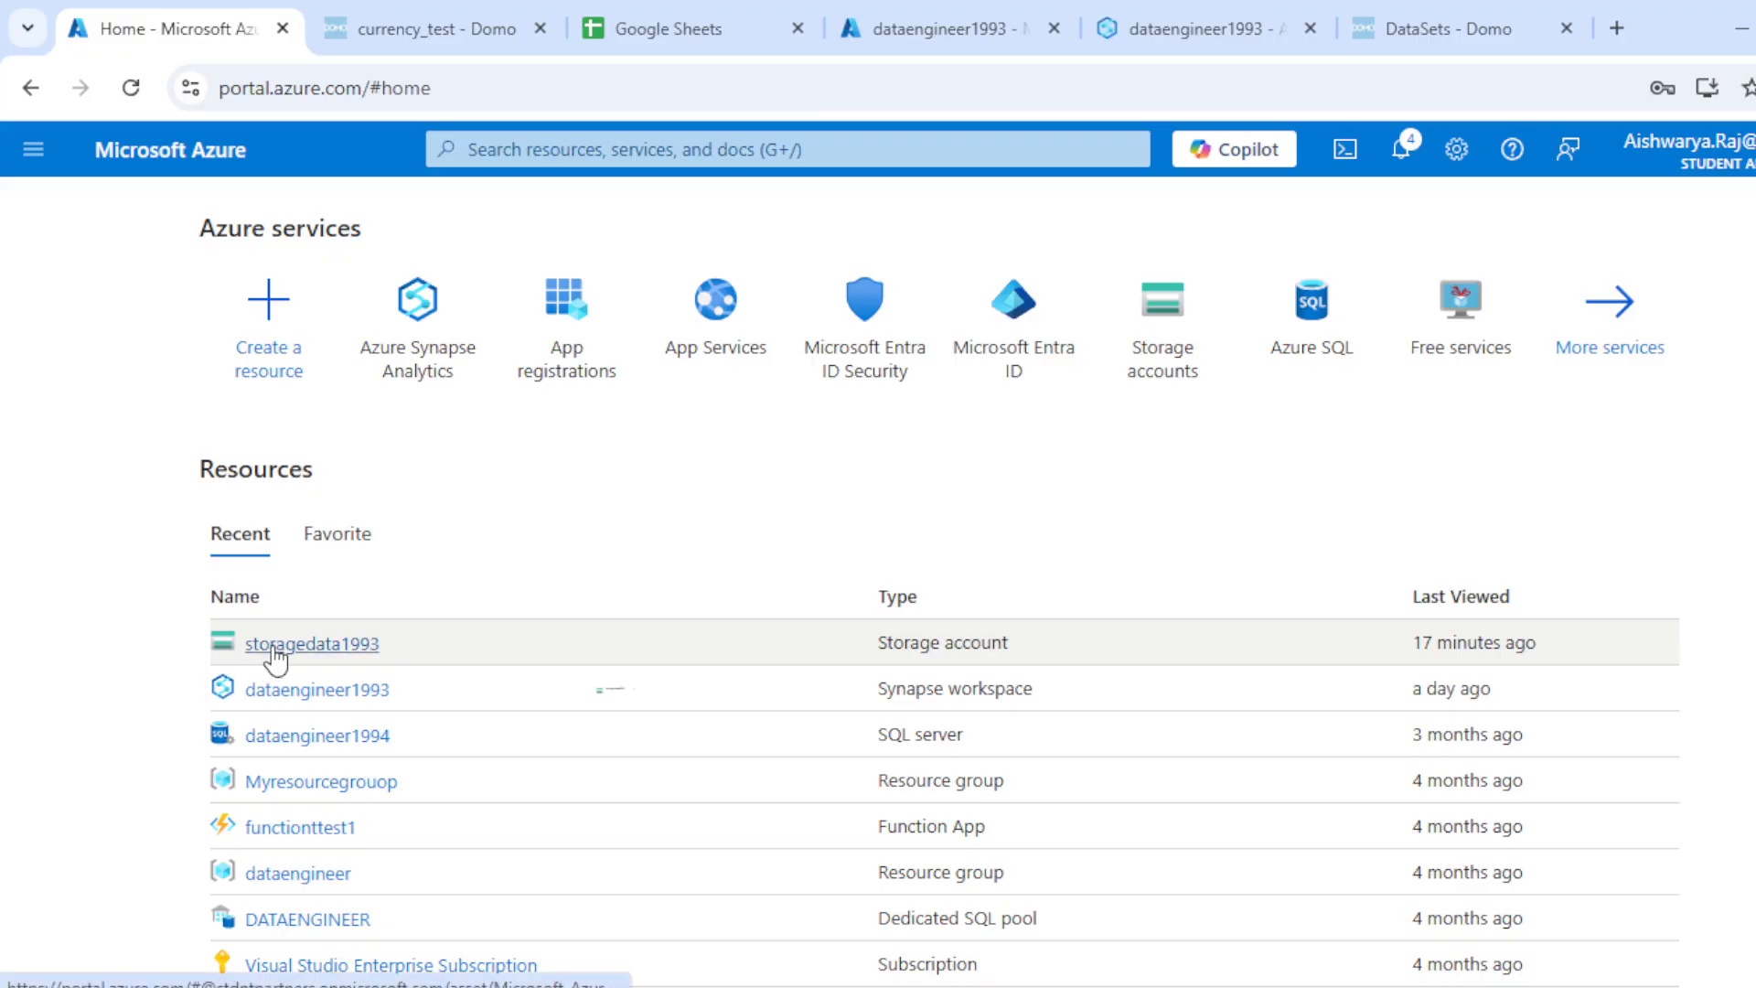
click(264, 644)
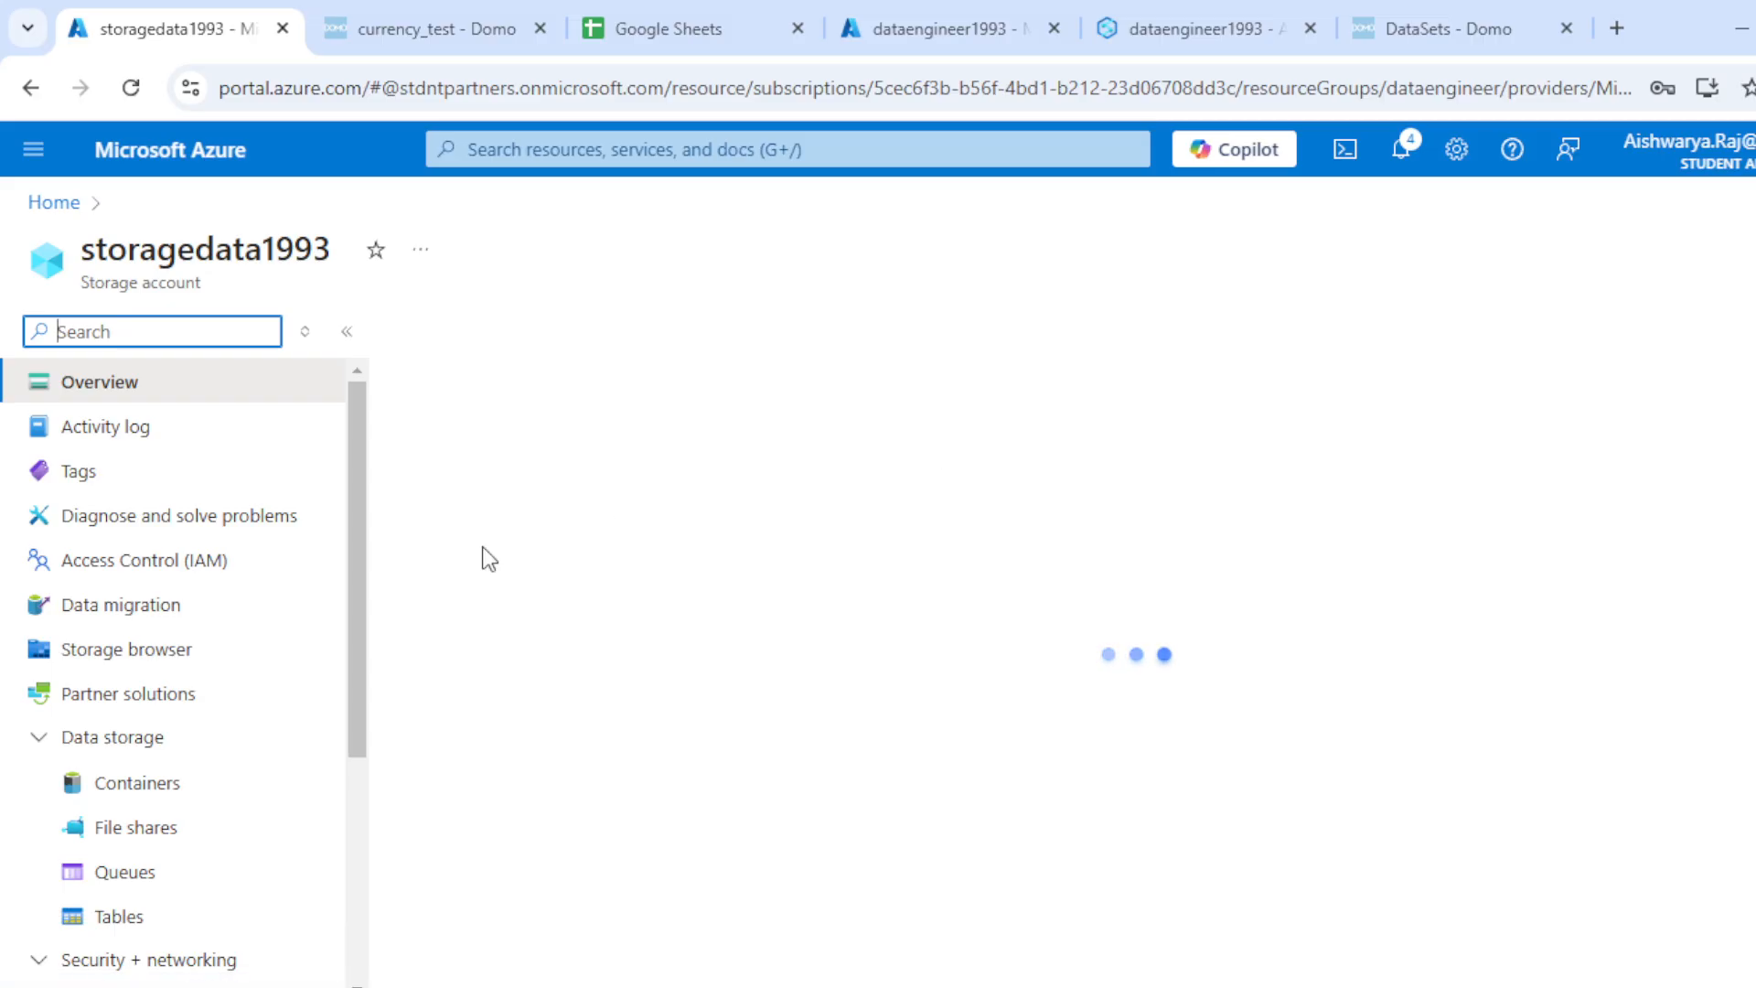
drag(80, 251, 332, 256)
scroll(264, 633, down, 3)
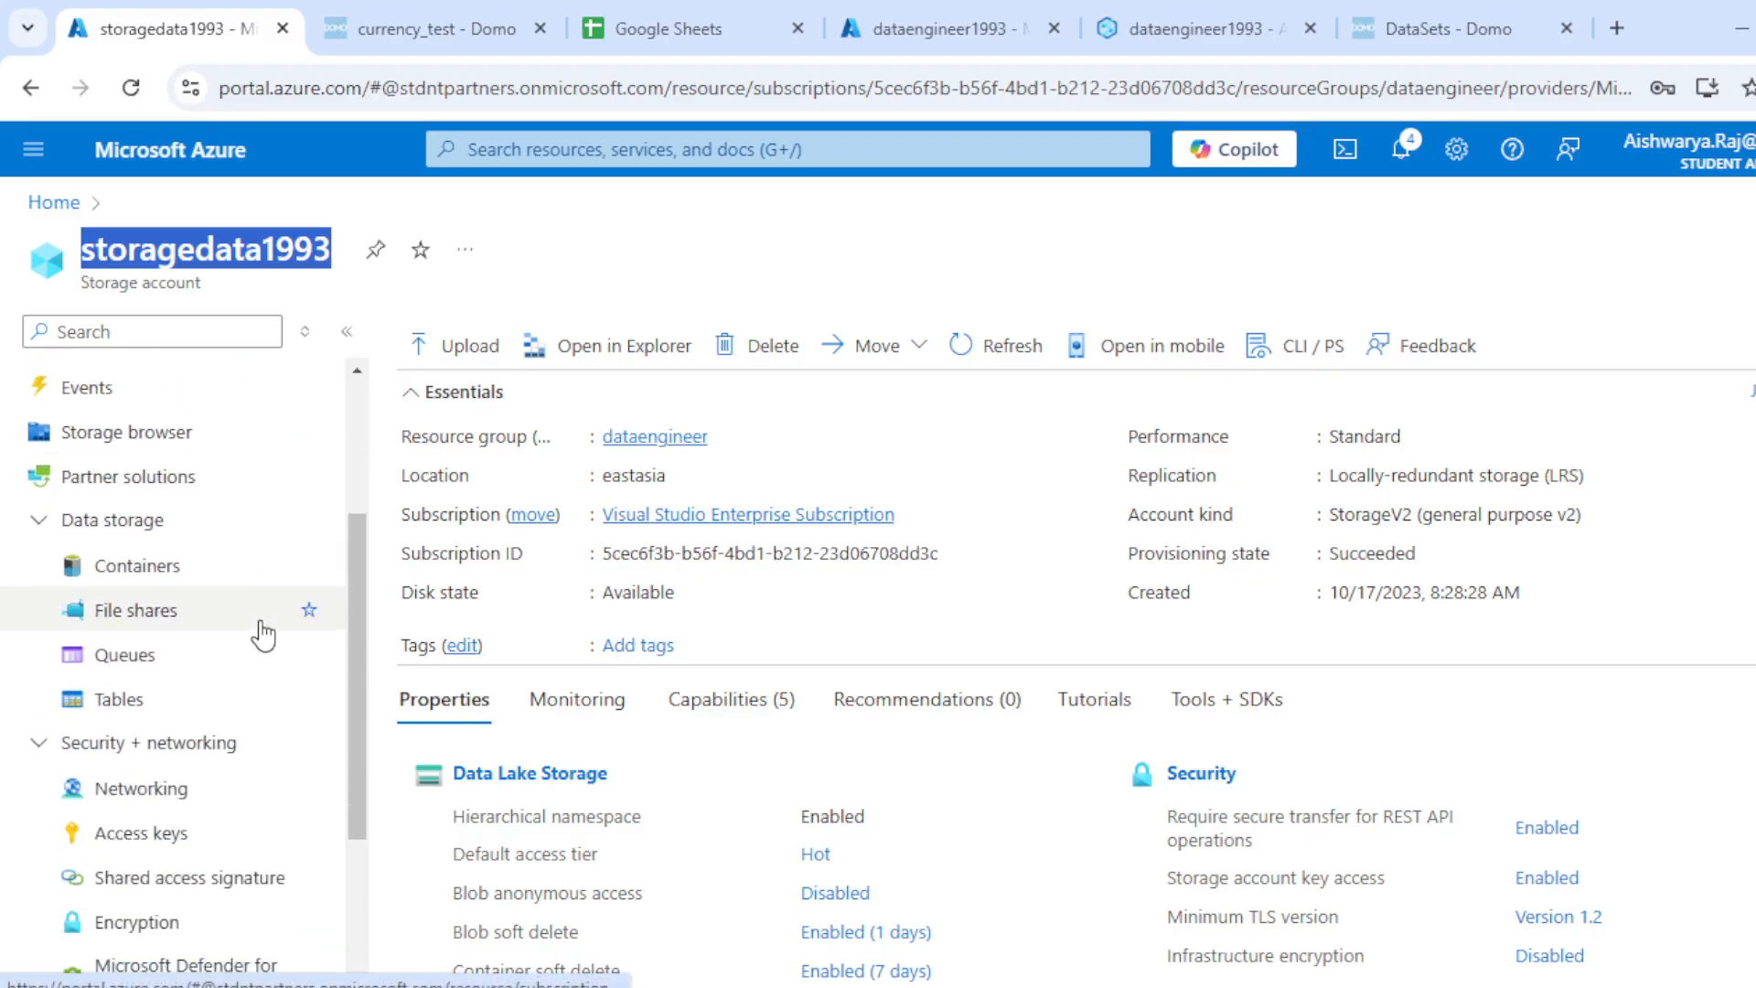
scroll(263, 633, down, 2)
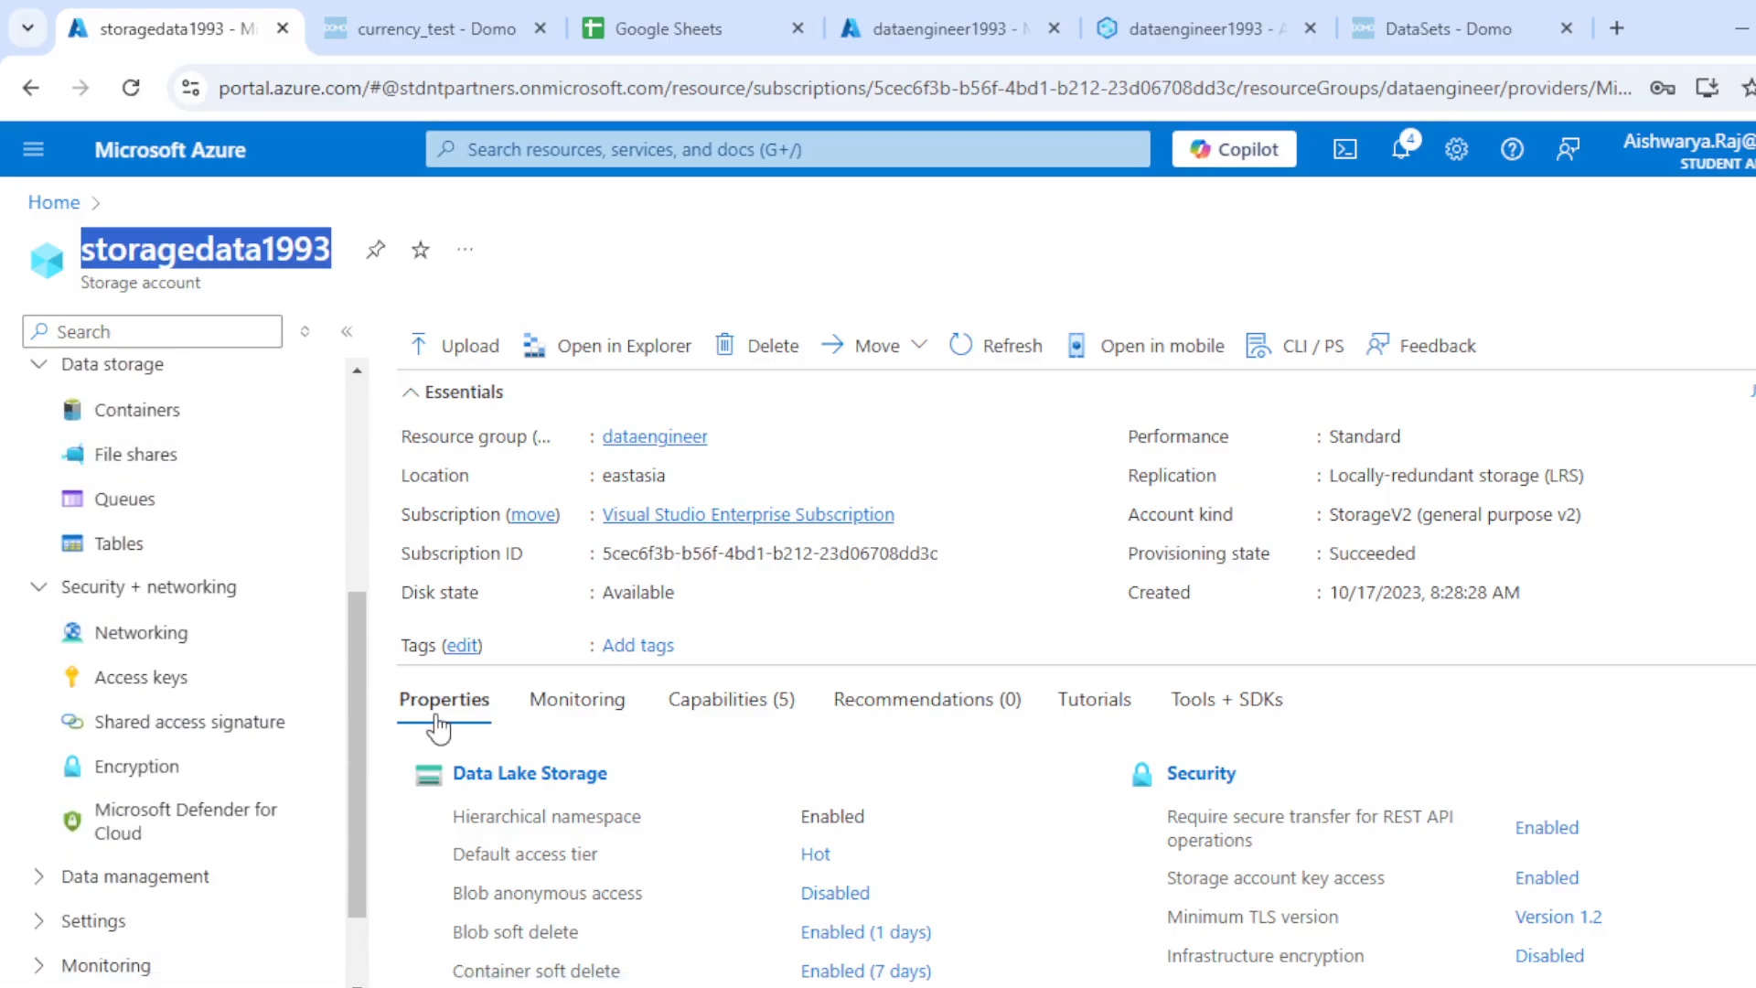
scroll(174, 750, down, 3)
click(165, 563)
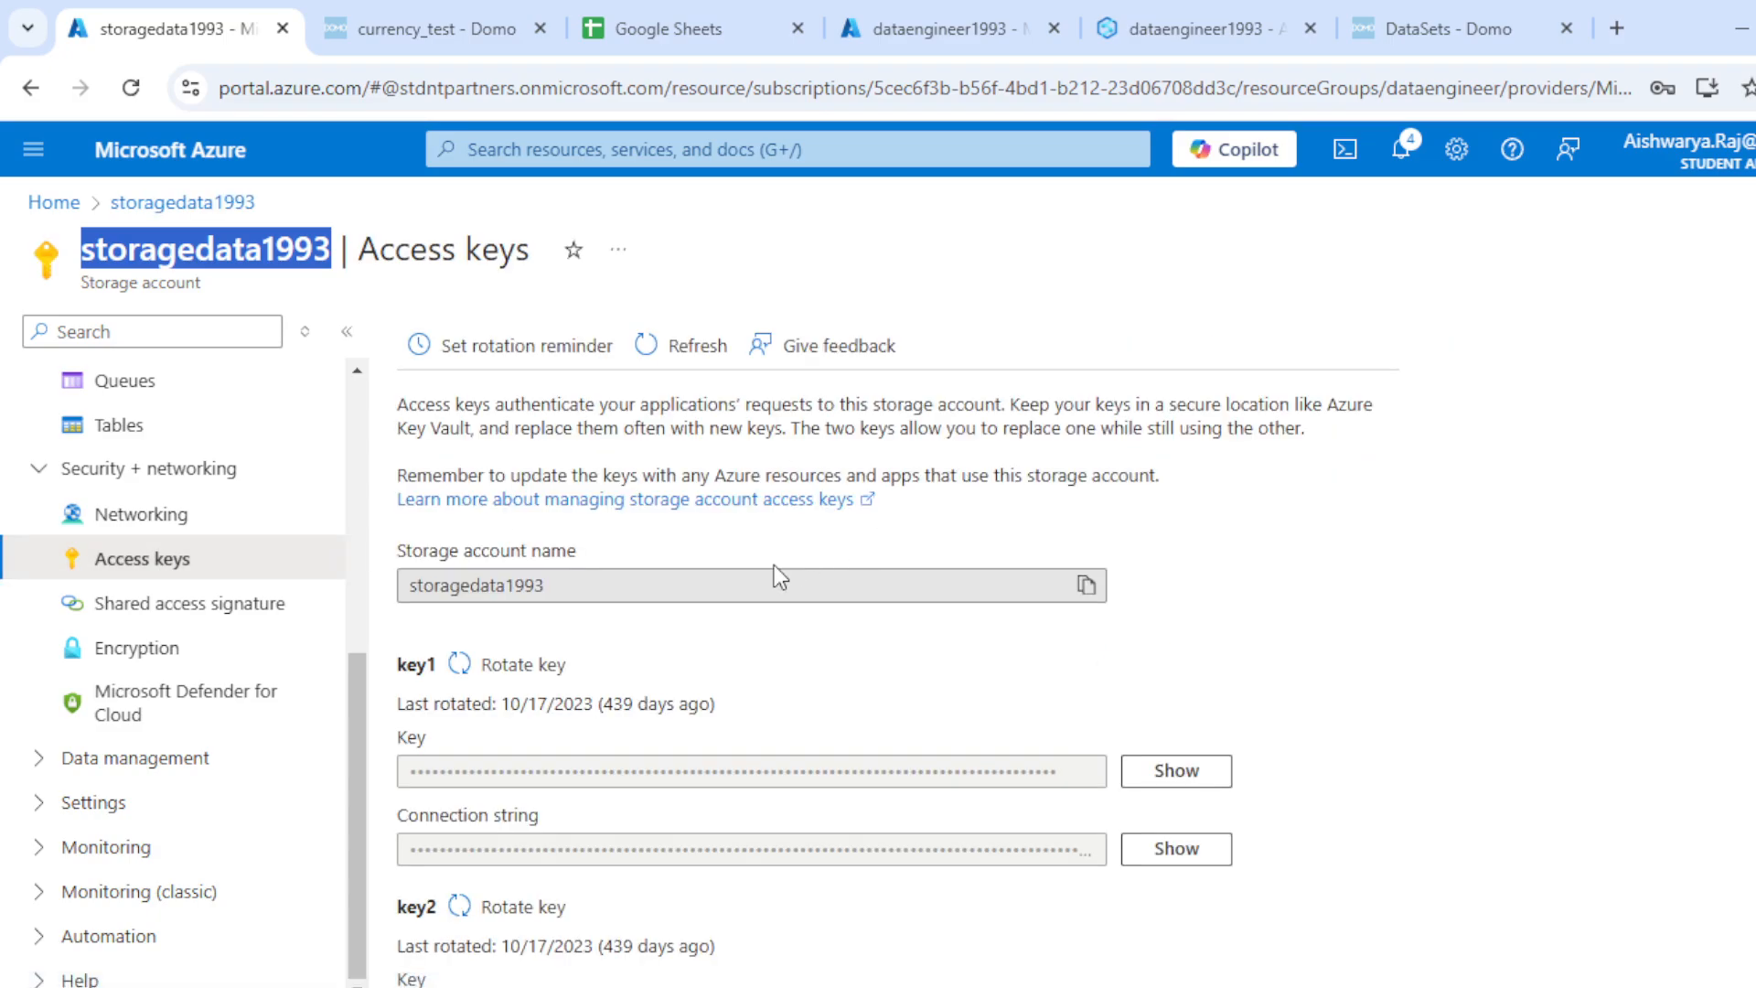
Copy the storage account name storagedata1993 from Azure and paste it as the account name in the Domo connector credentials.
click(1086, 585)
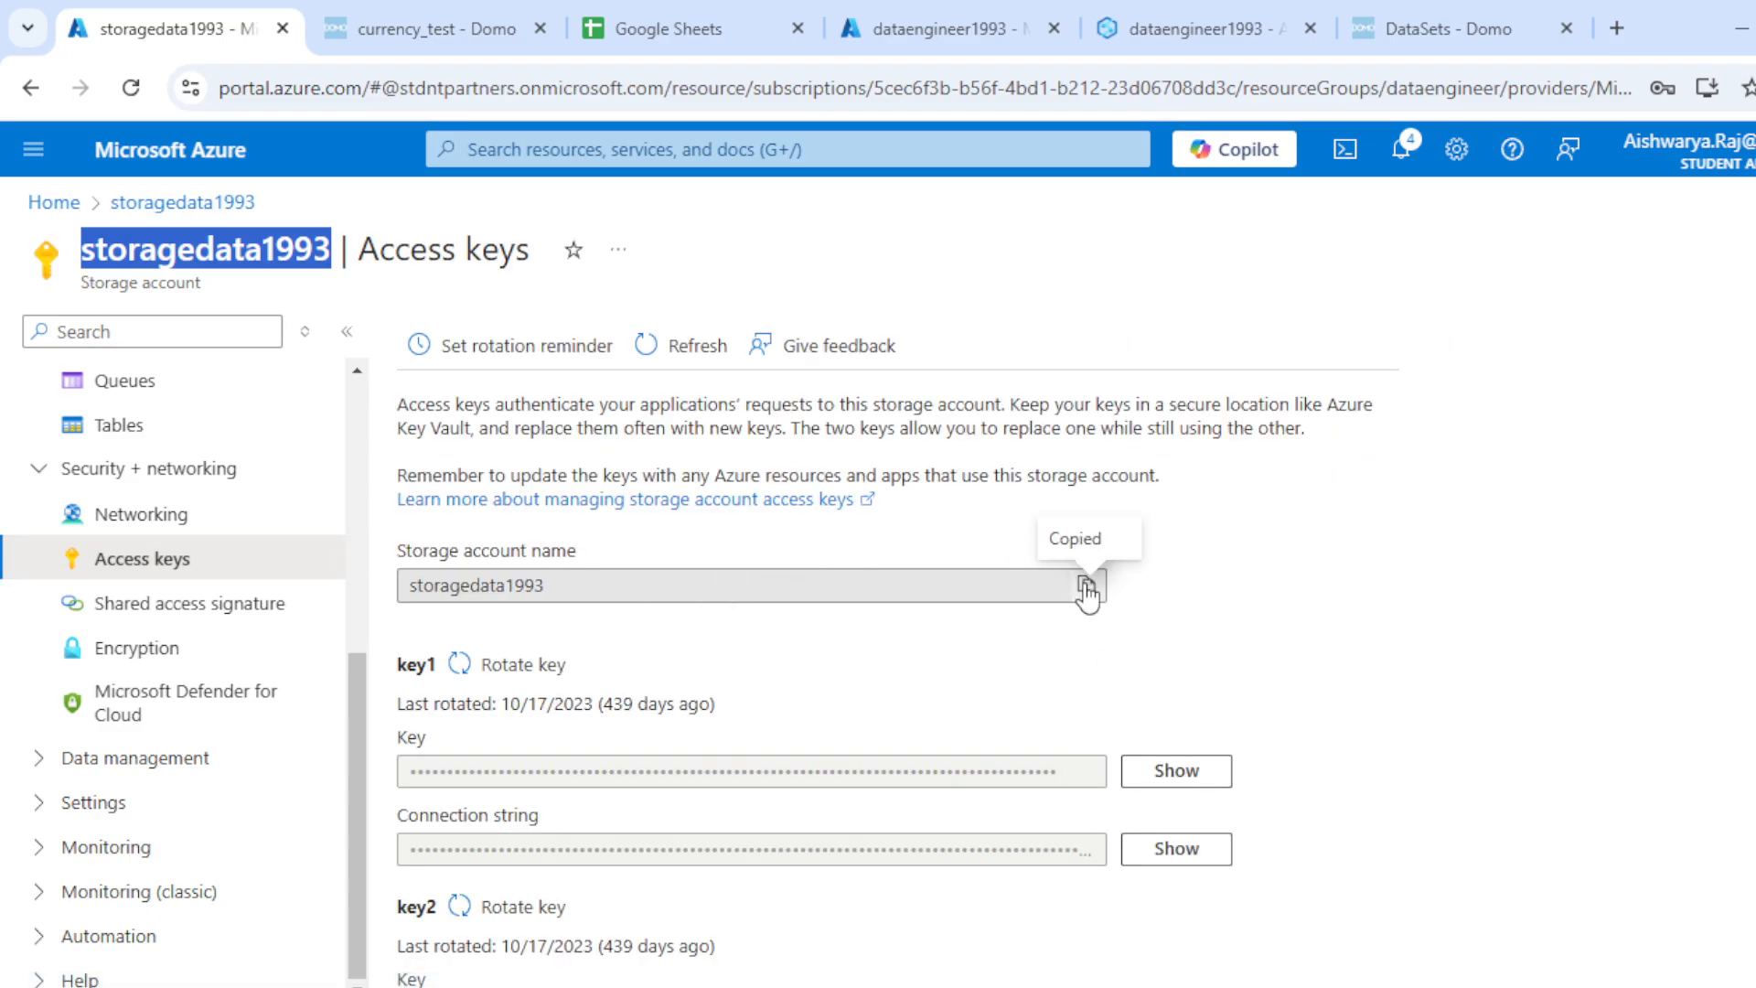
click(1450, 29)
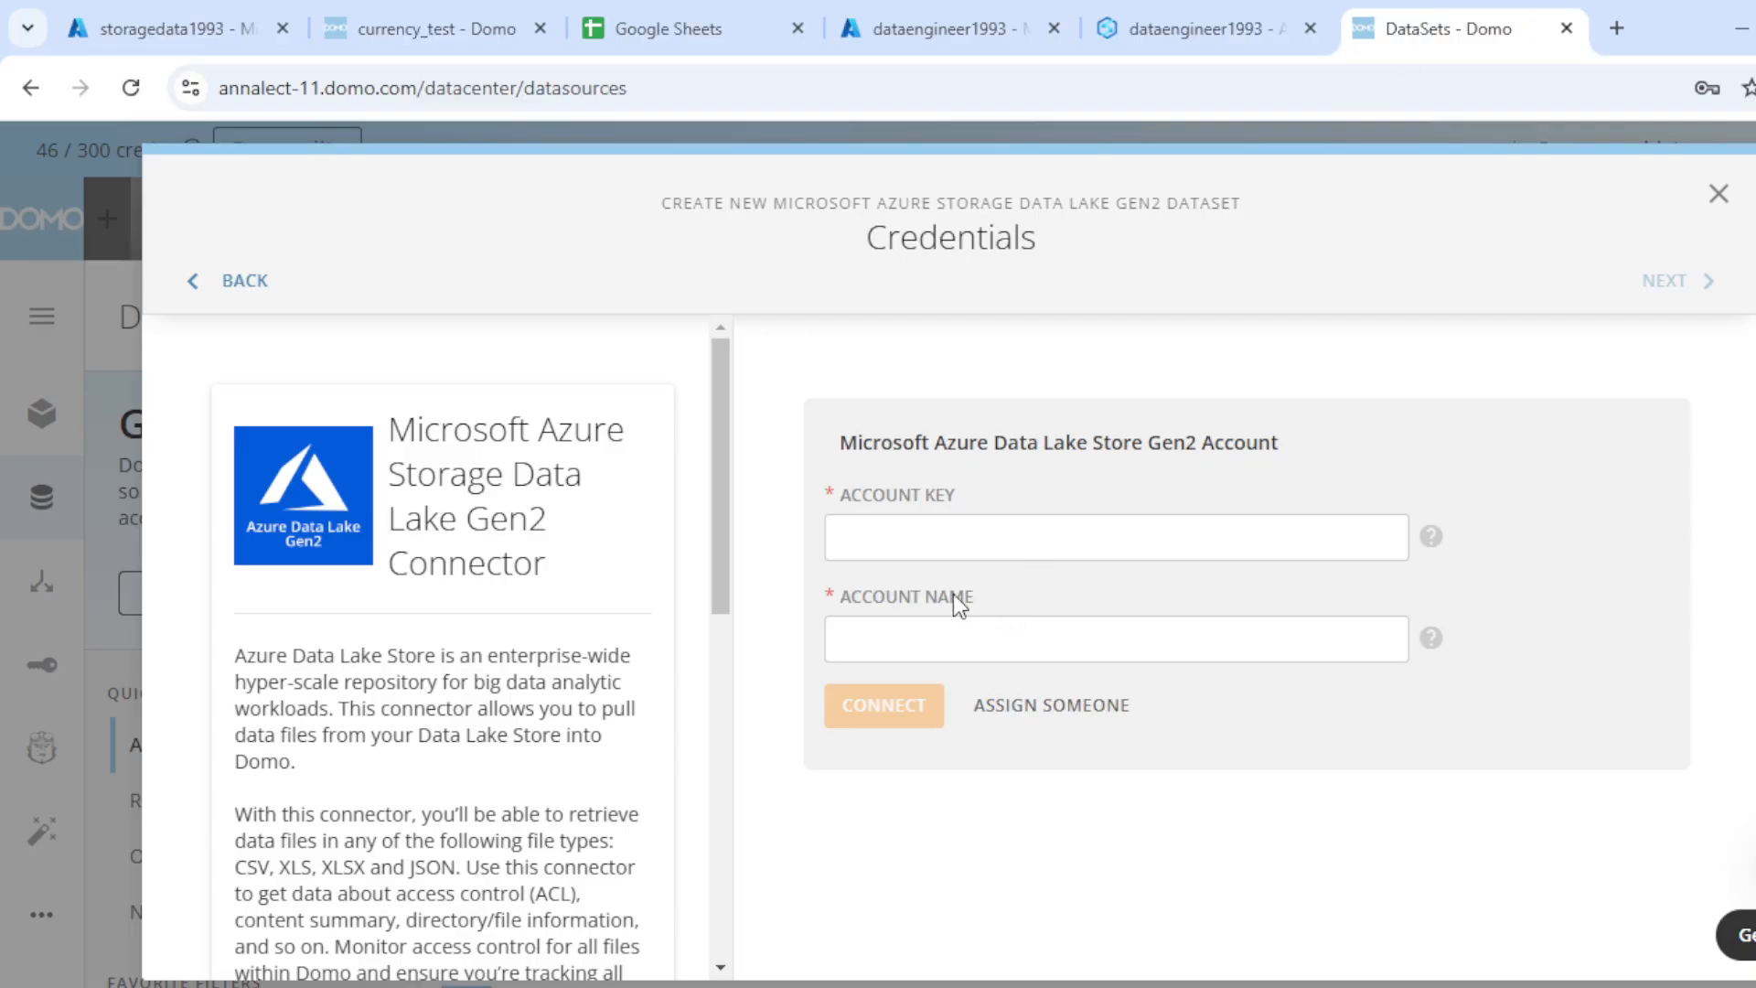
click(900, 638)
key(ctrl+v)
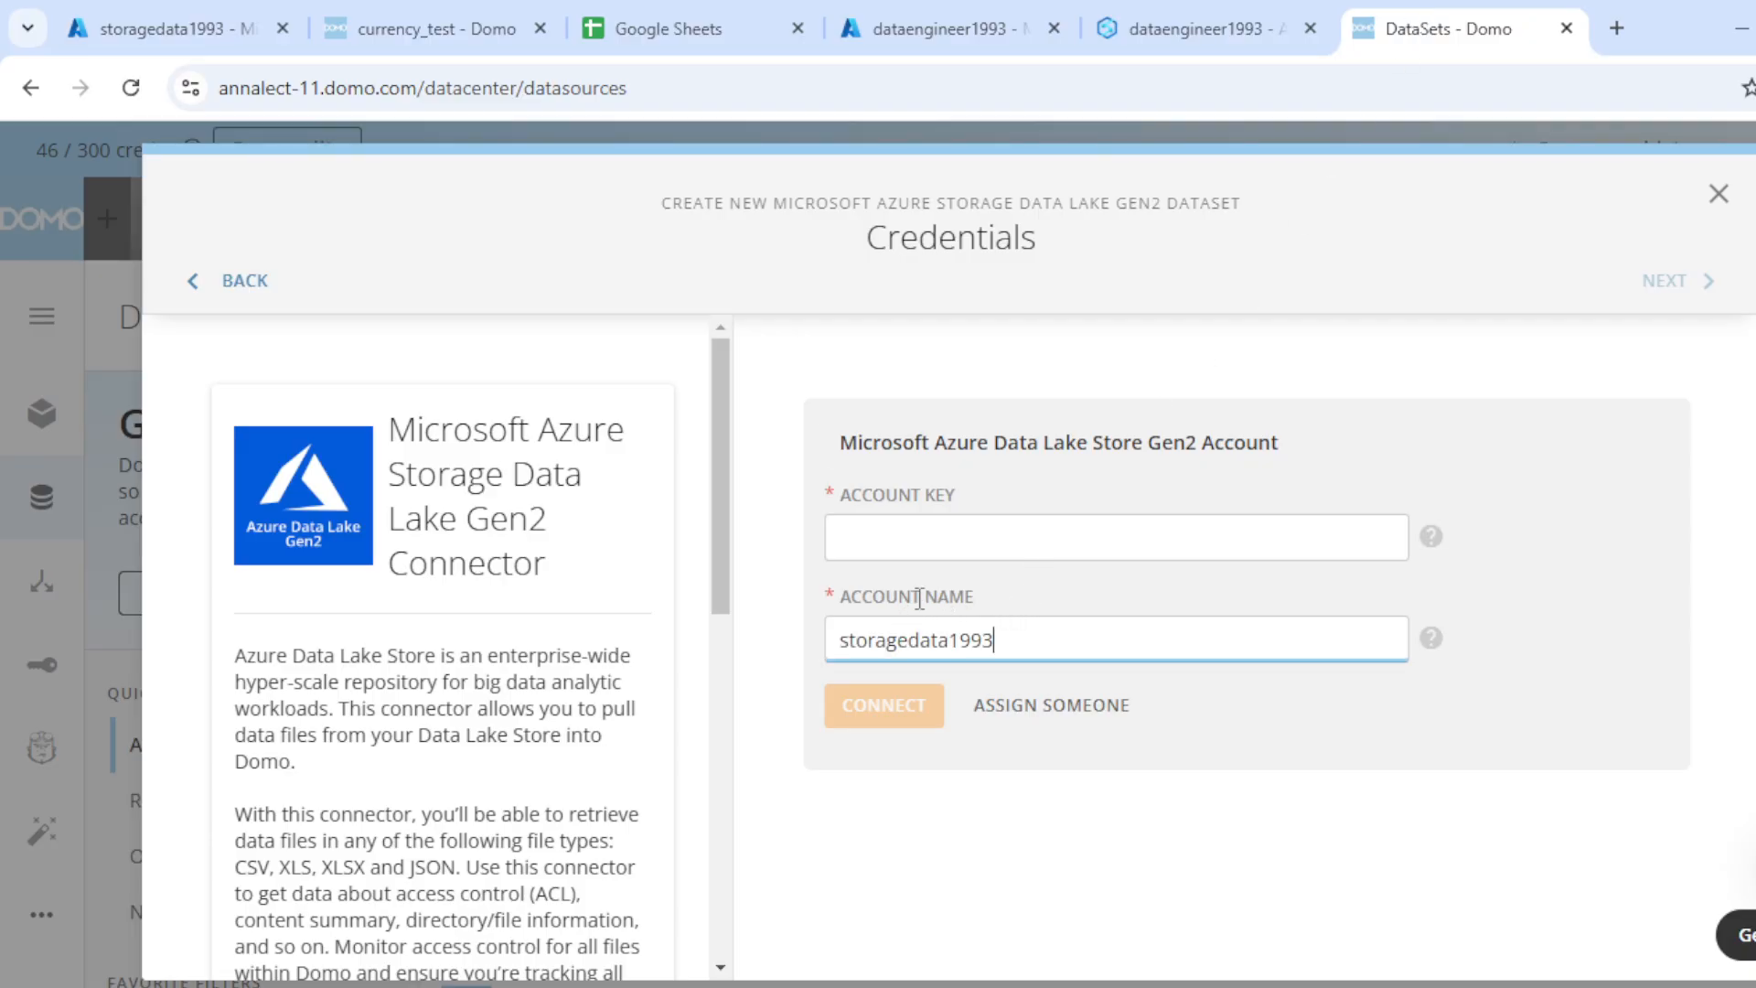
Copy the key1 access key from Azure, paste it as the Domo connector's account key, connect the account and proceed to the dataset details.
click(160, 29)
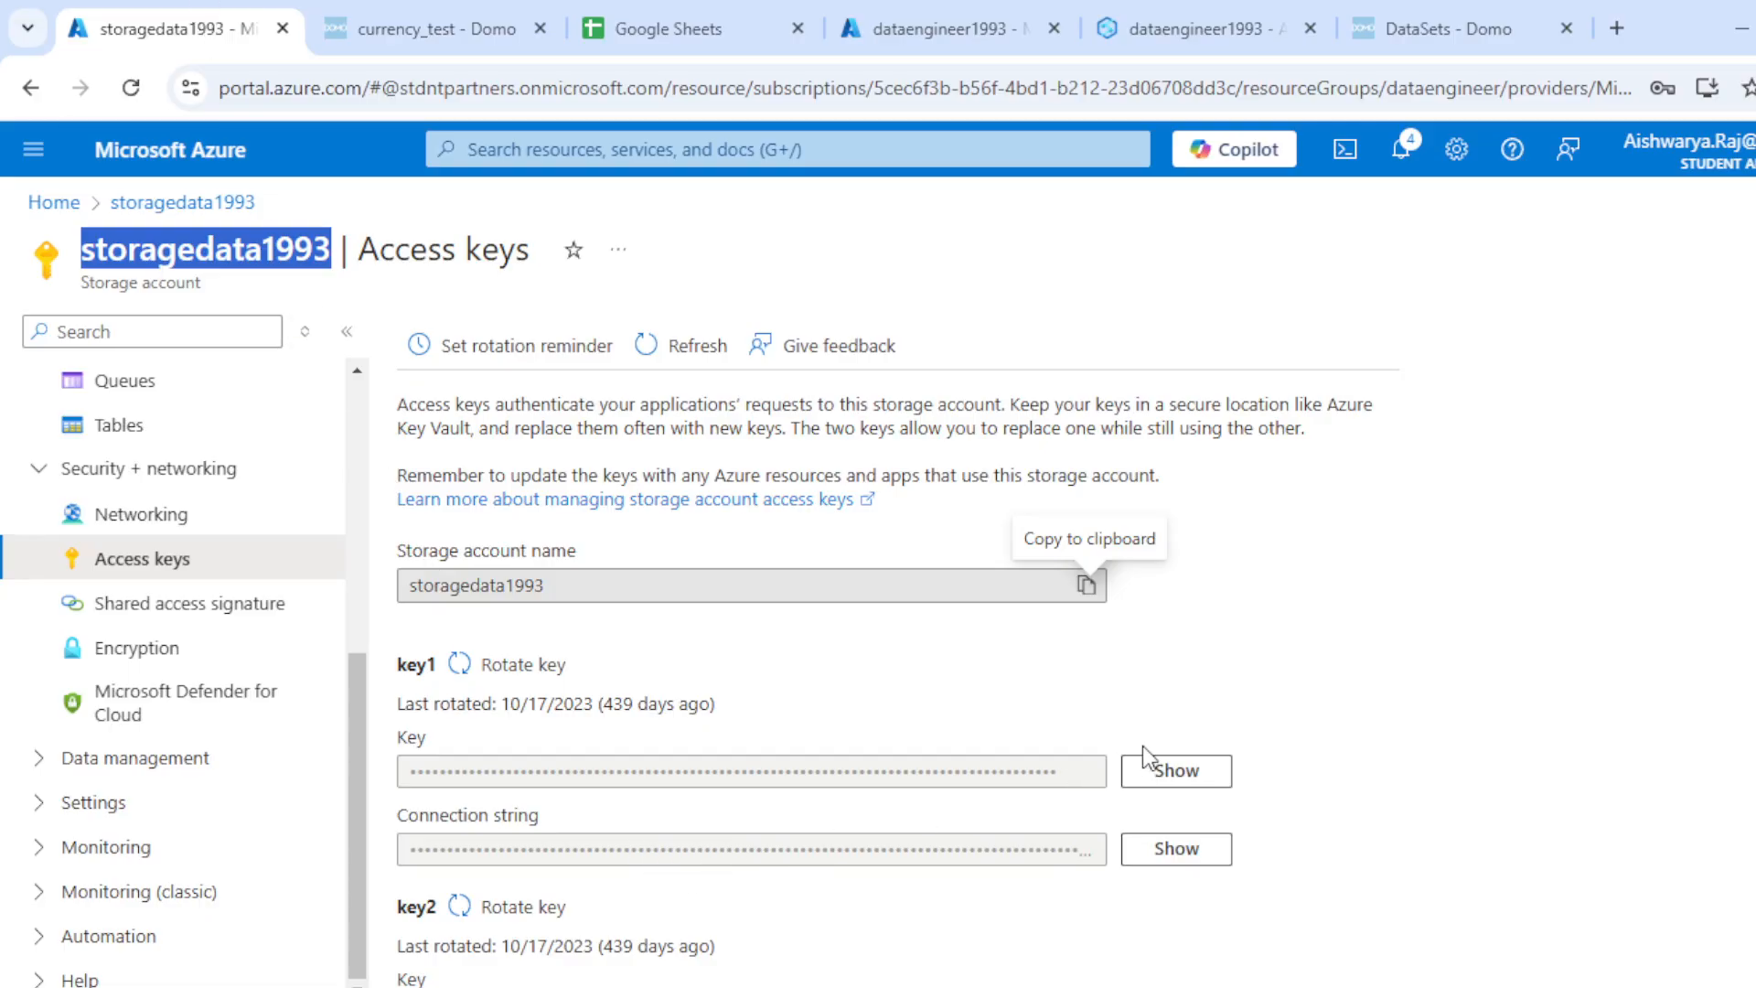
click(1171, 771)
click(1088, 771)
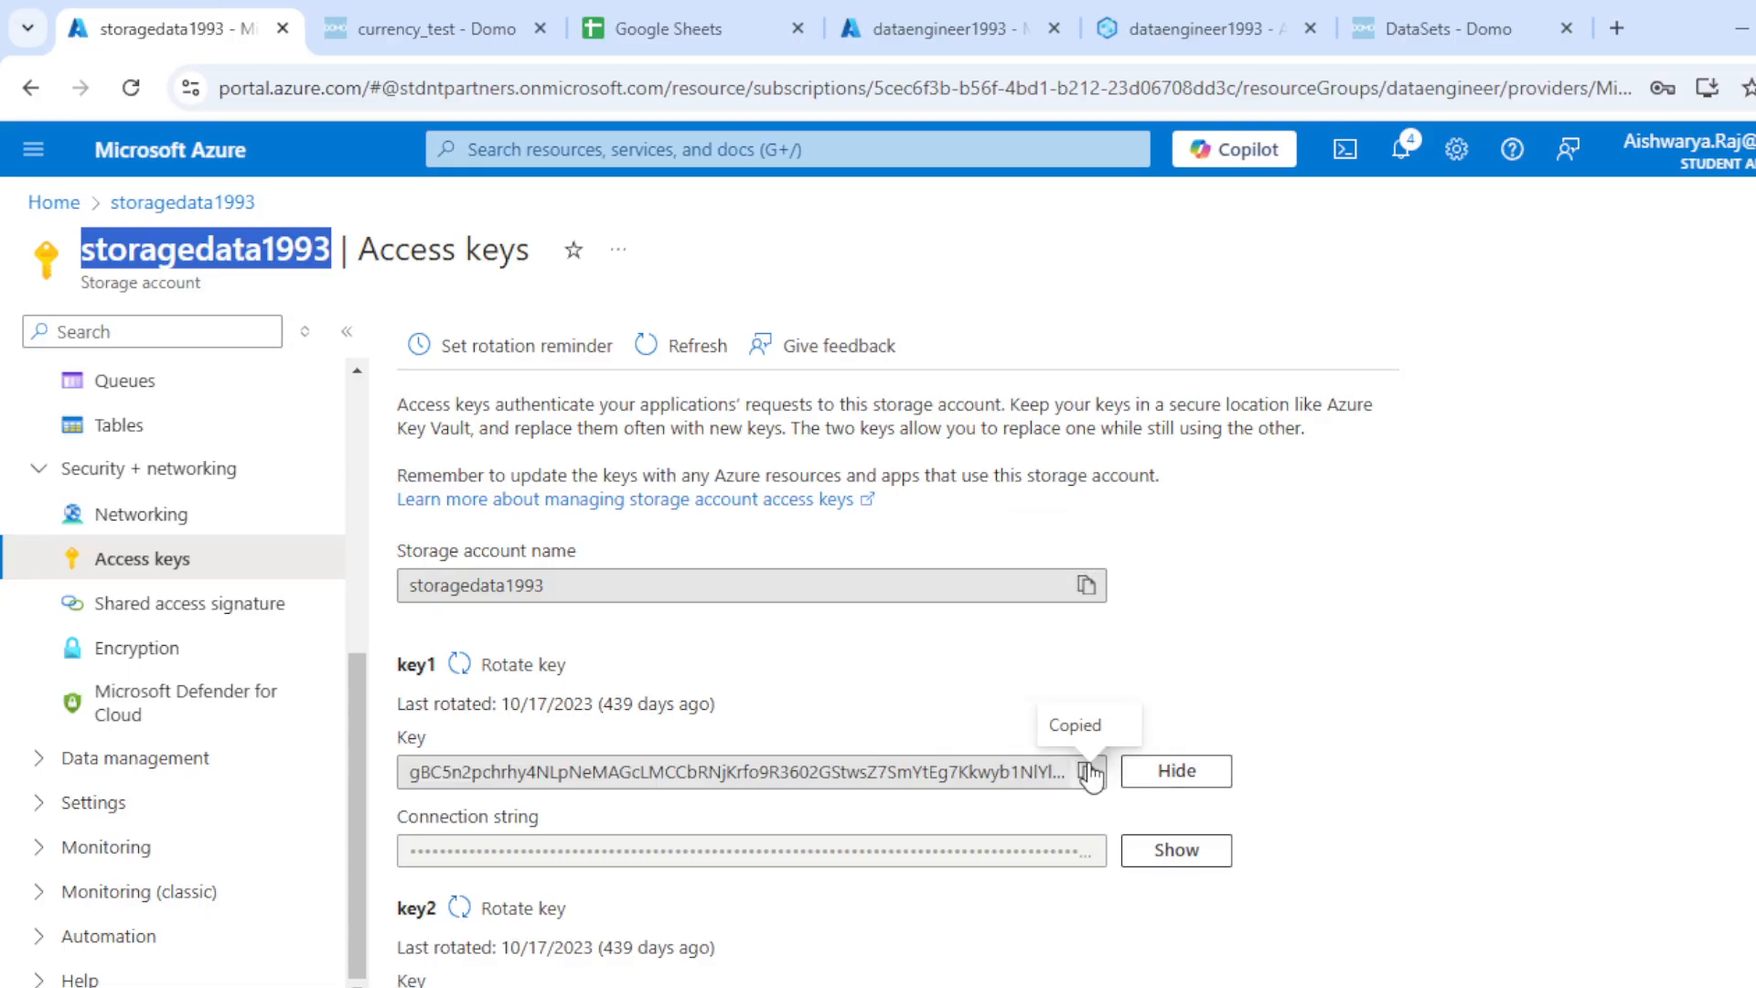
click(1431, 13)
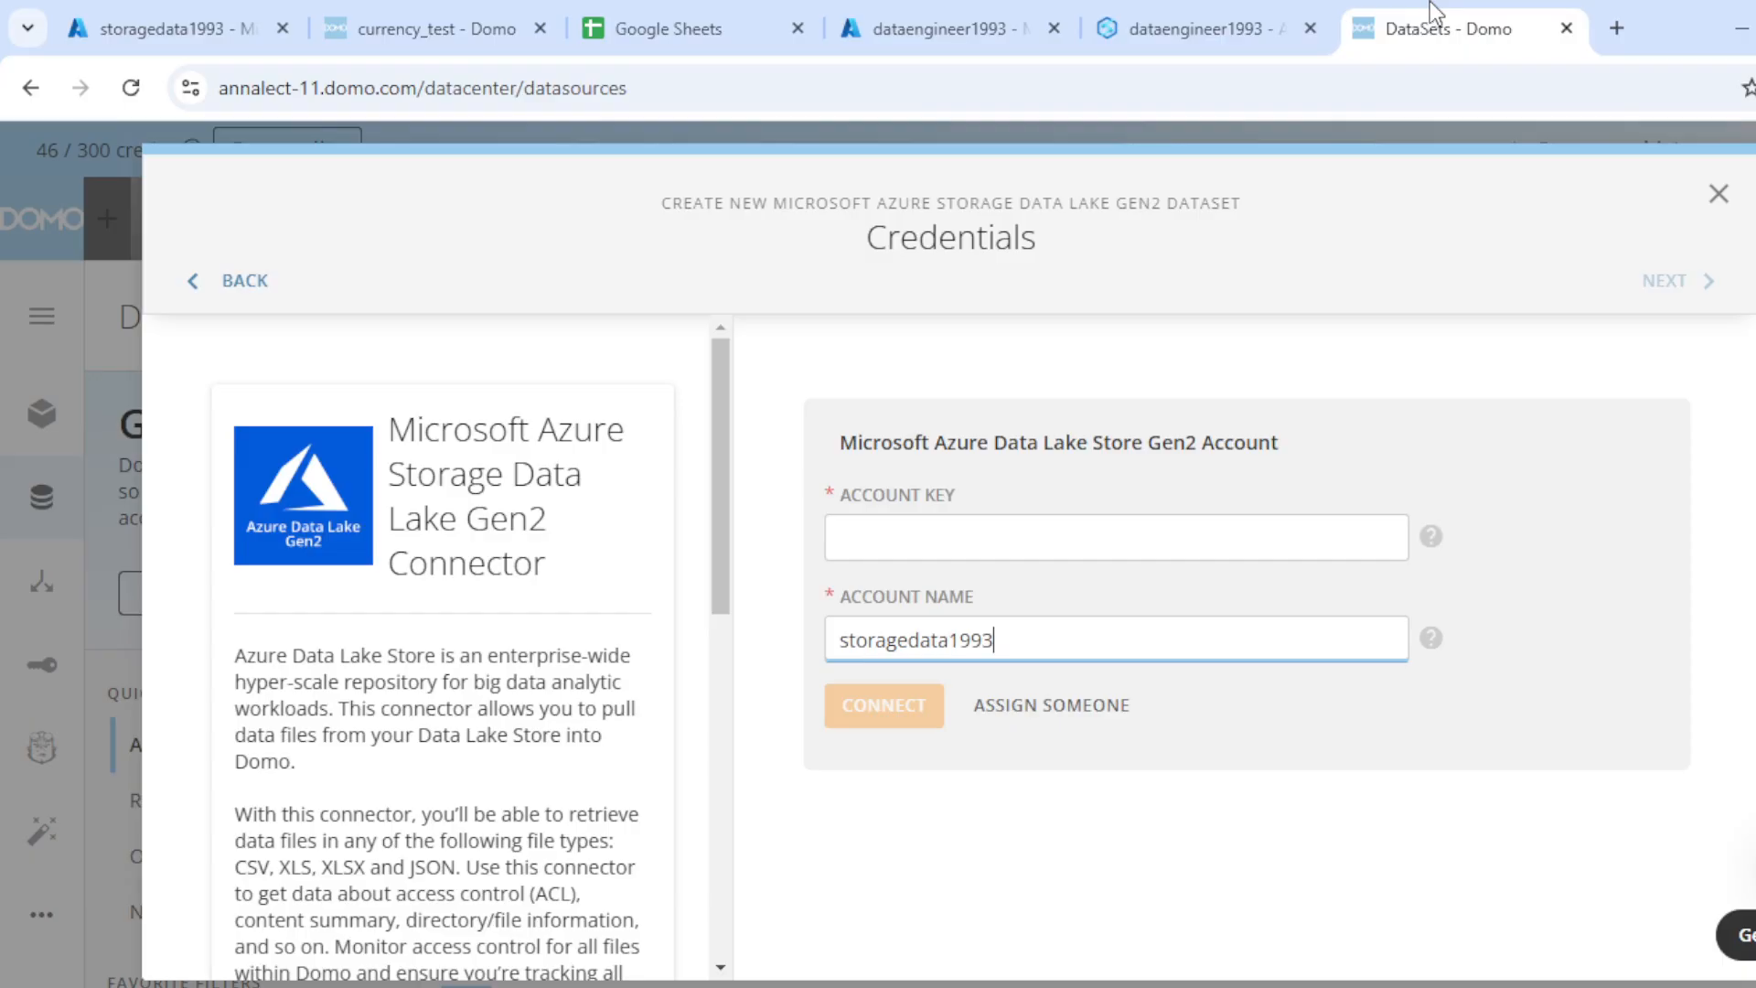
click(1045, 530)
key(ctrl+v)
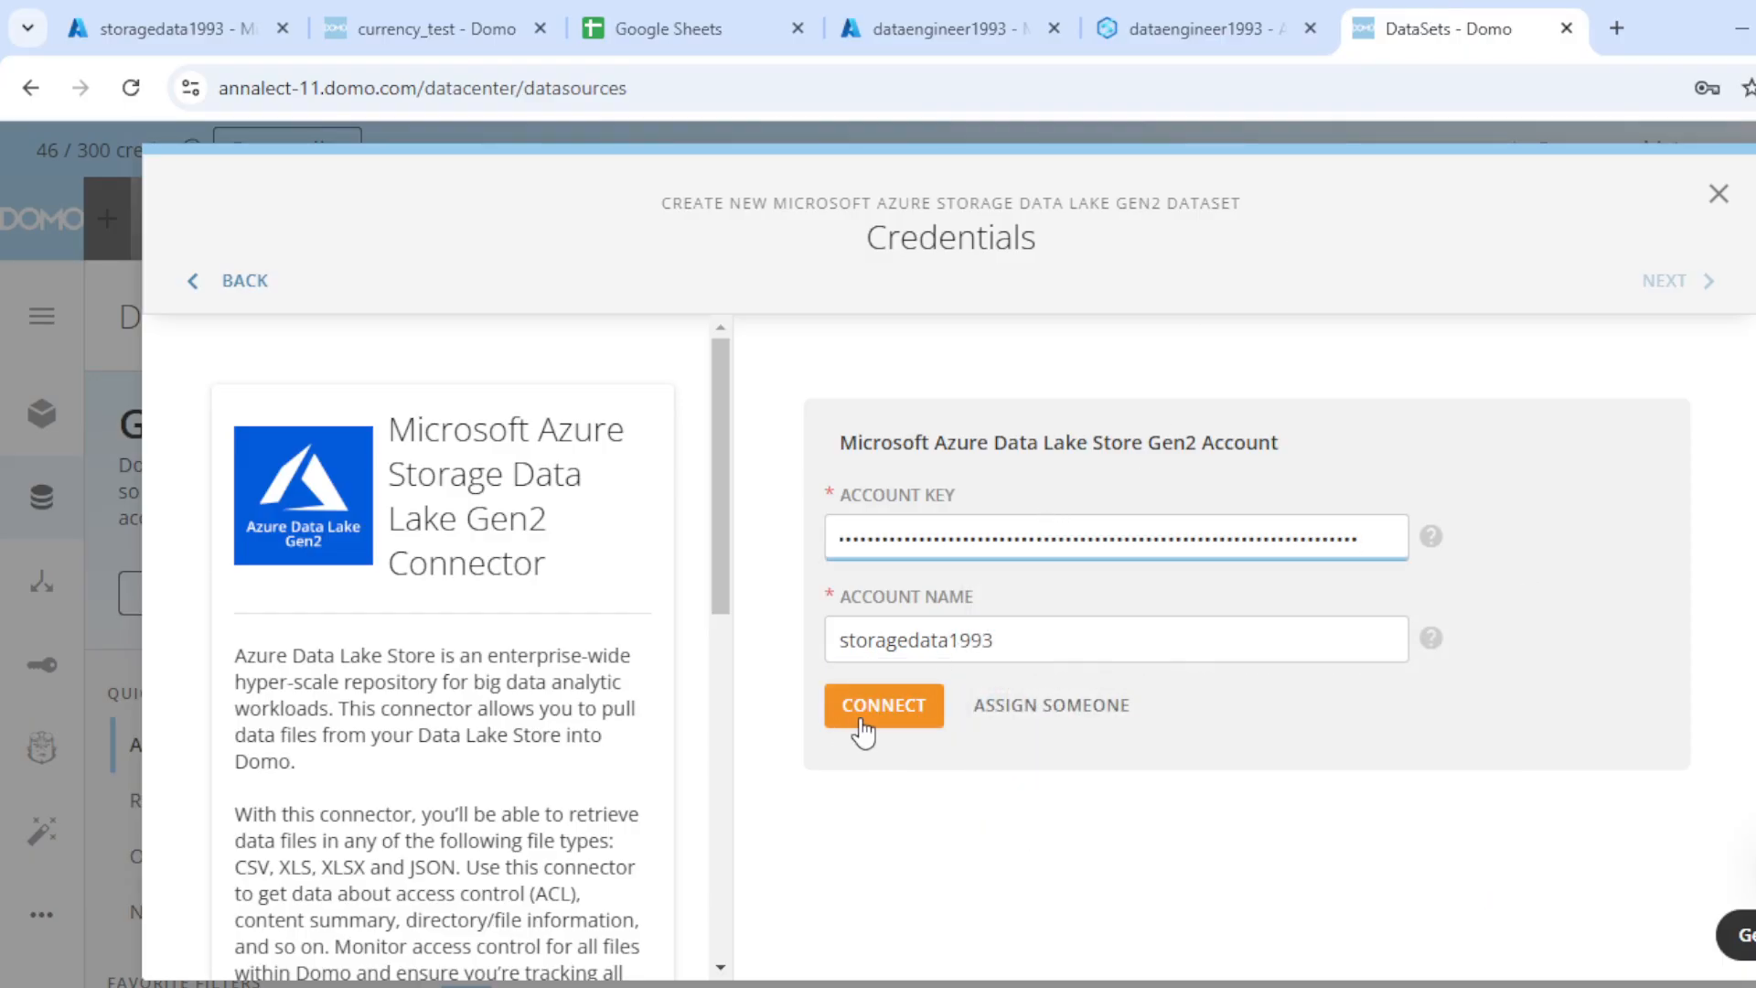
click(858, 716)
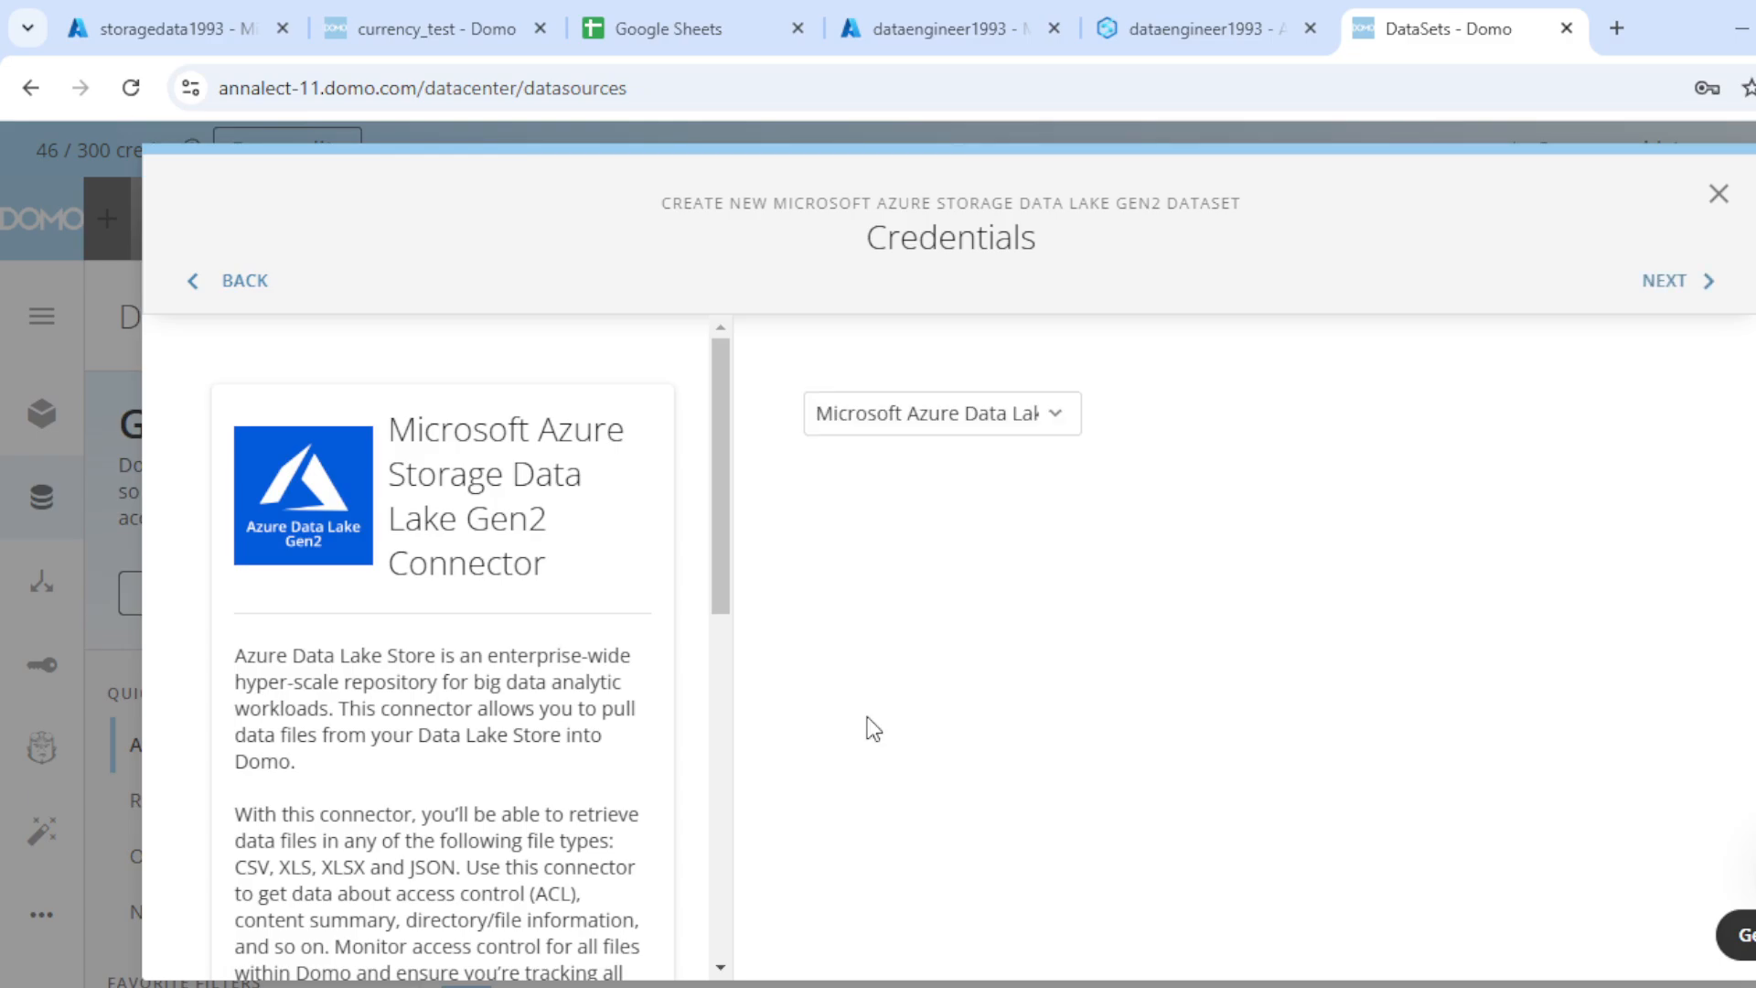
click(1709, 283)
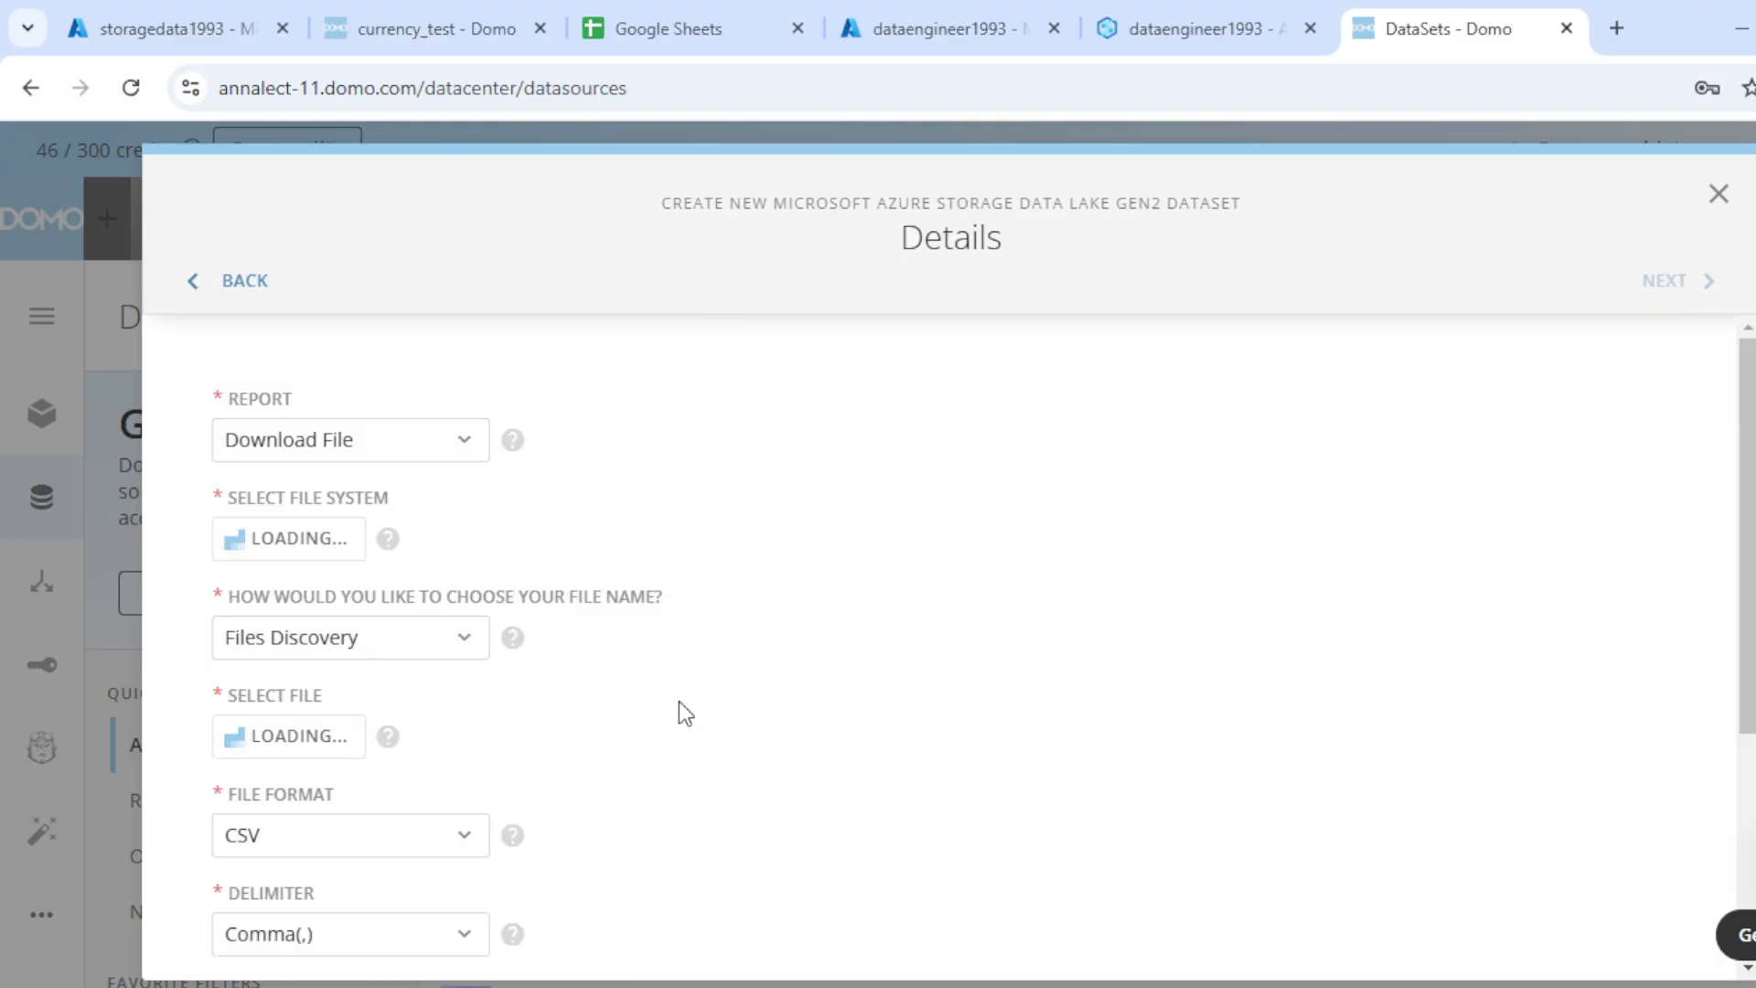
Check the available report types, and view the files and folders of the source container in the Azure portal.
click(464, 443)
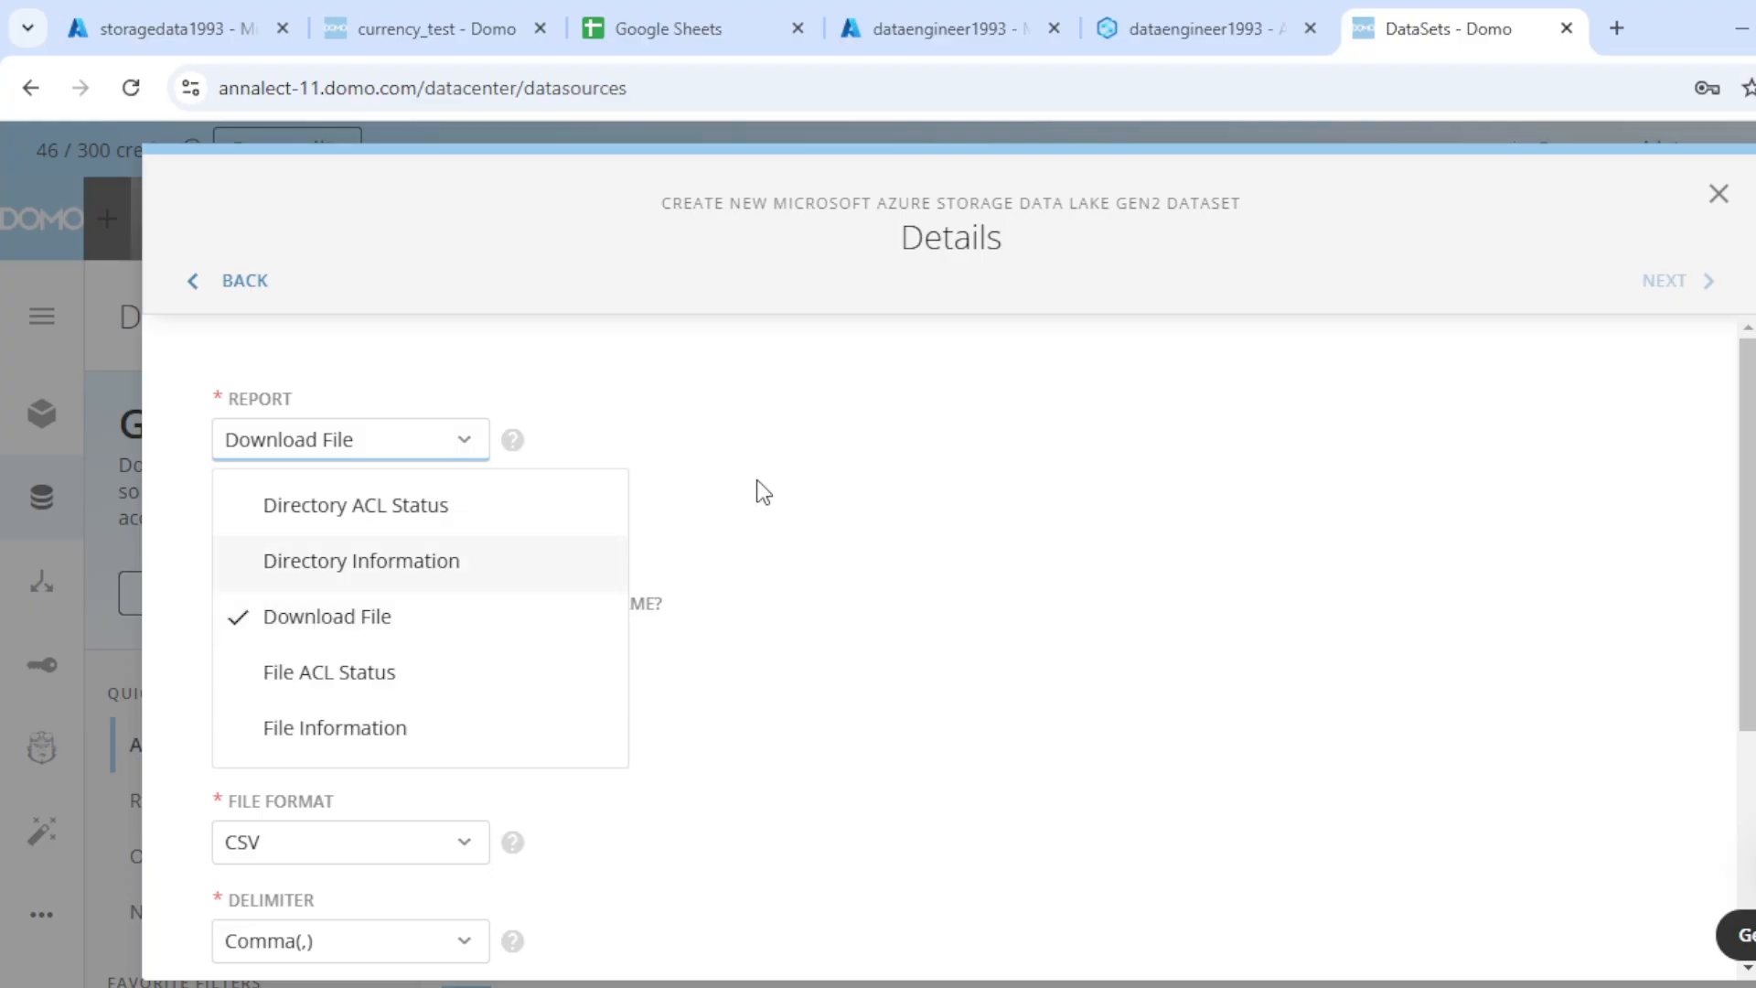
click(781, 452)
click(224, 11)
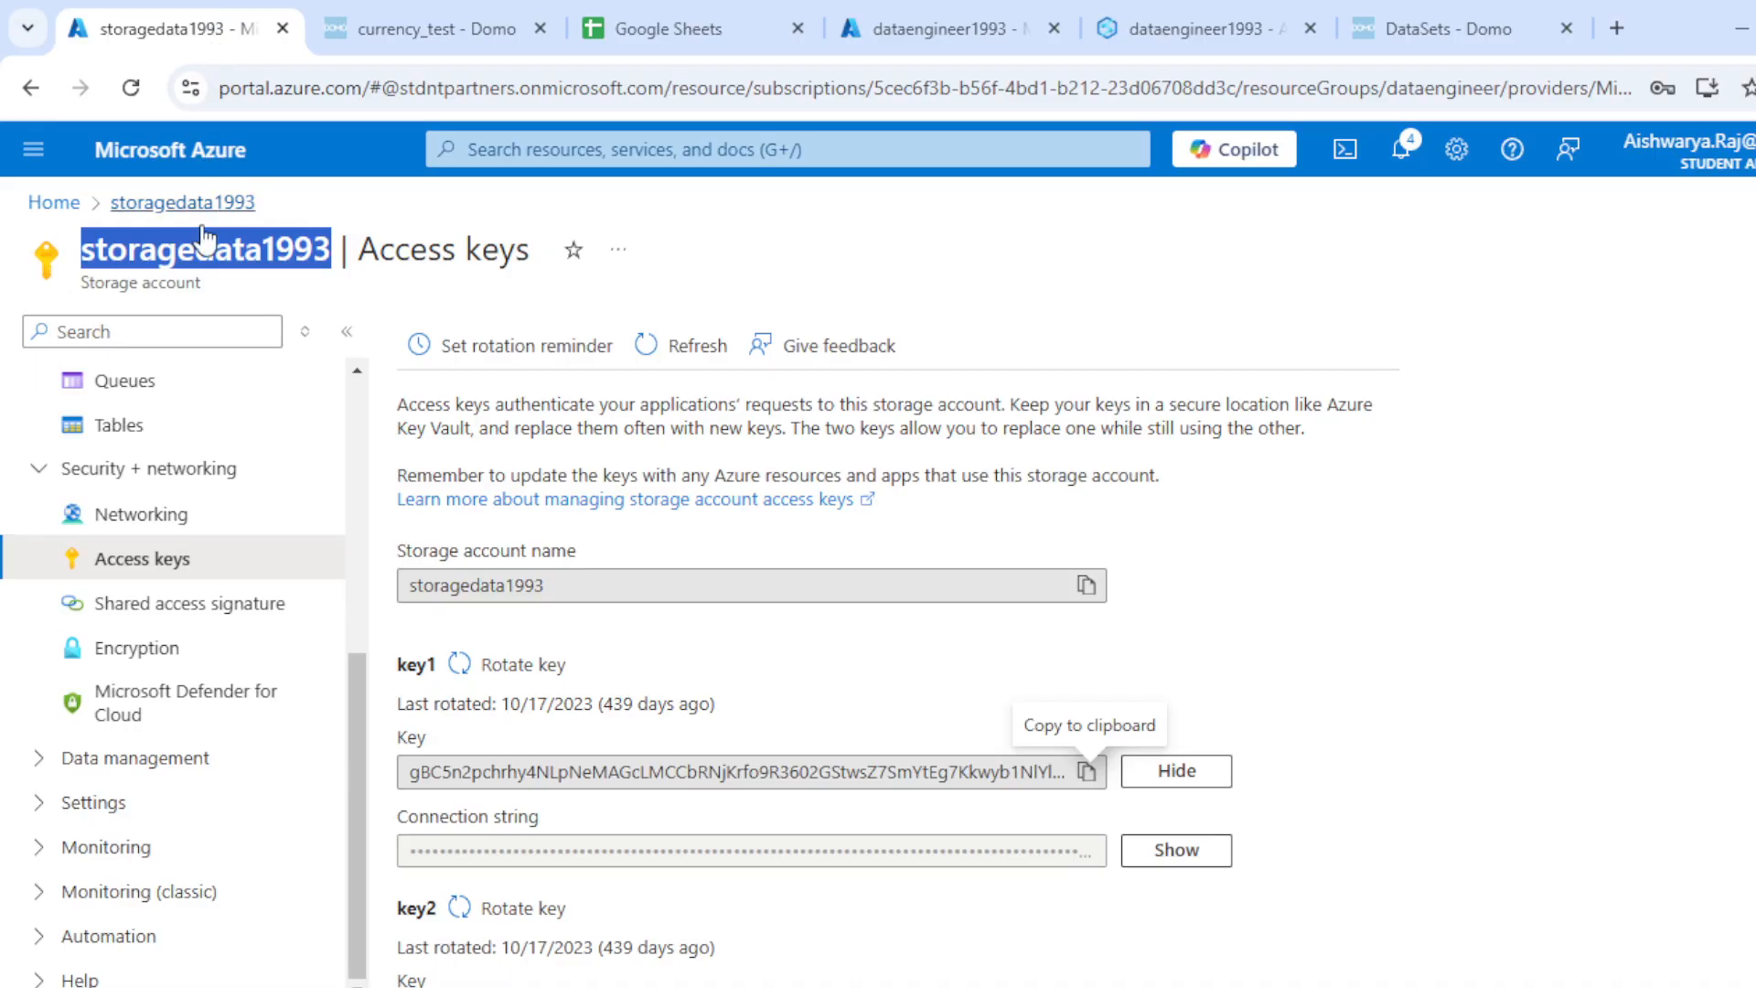
scroll(176, 540, up, 5)
click(133, 707)
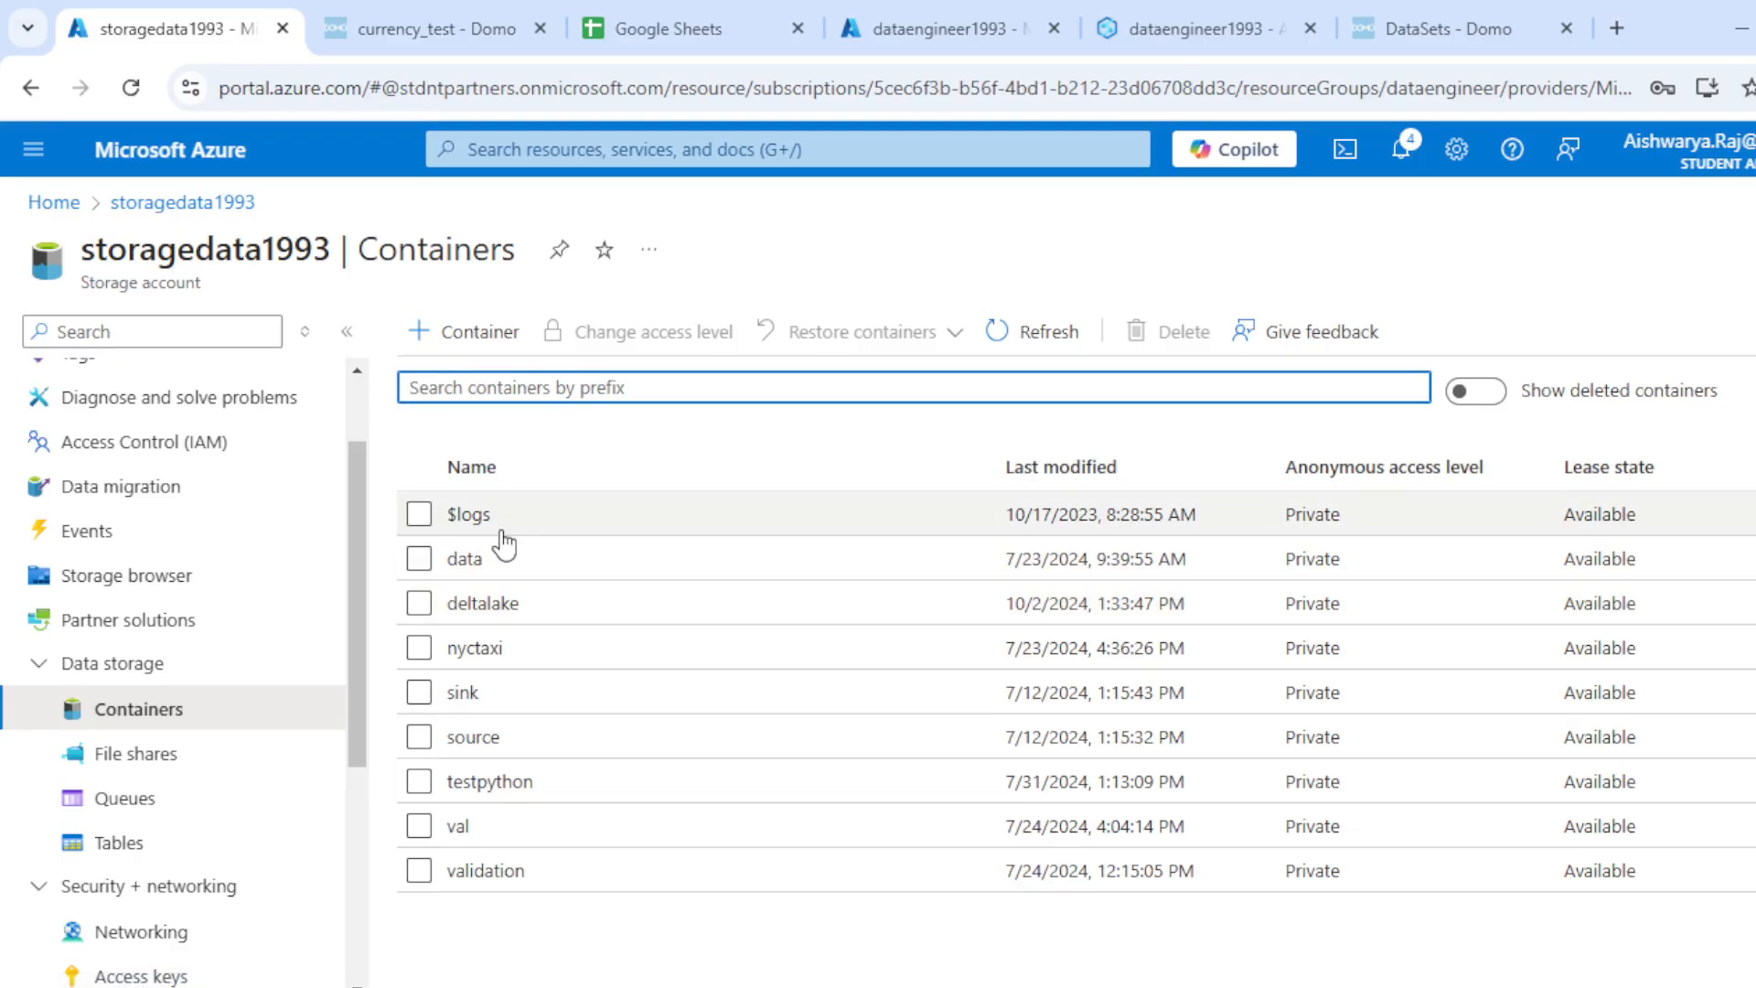
click(472, 739)
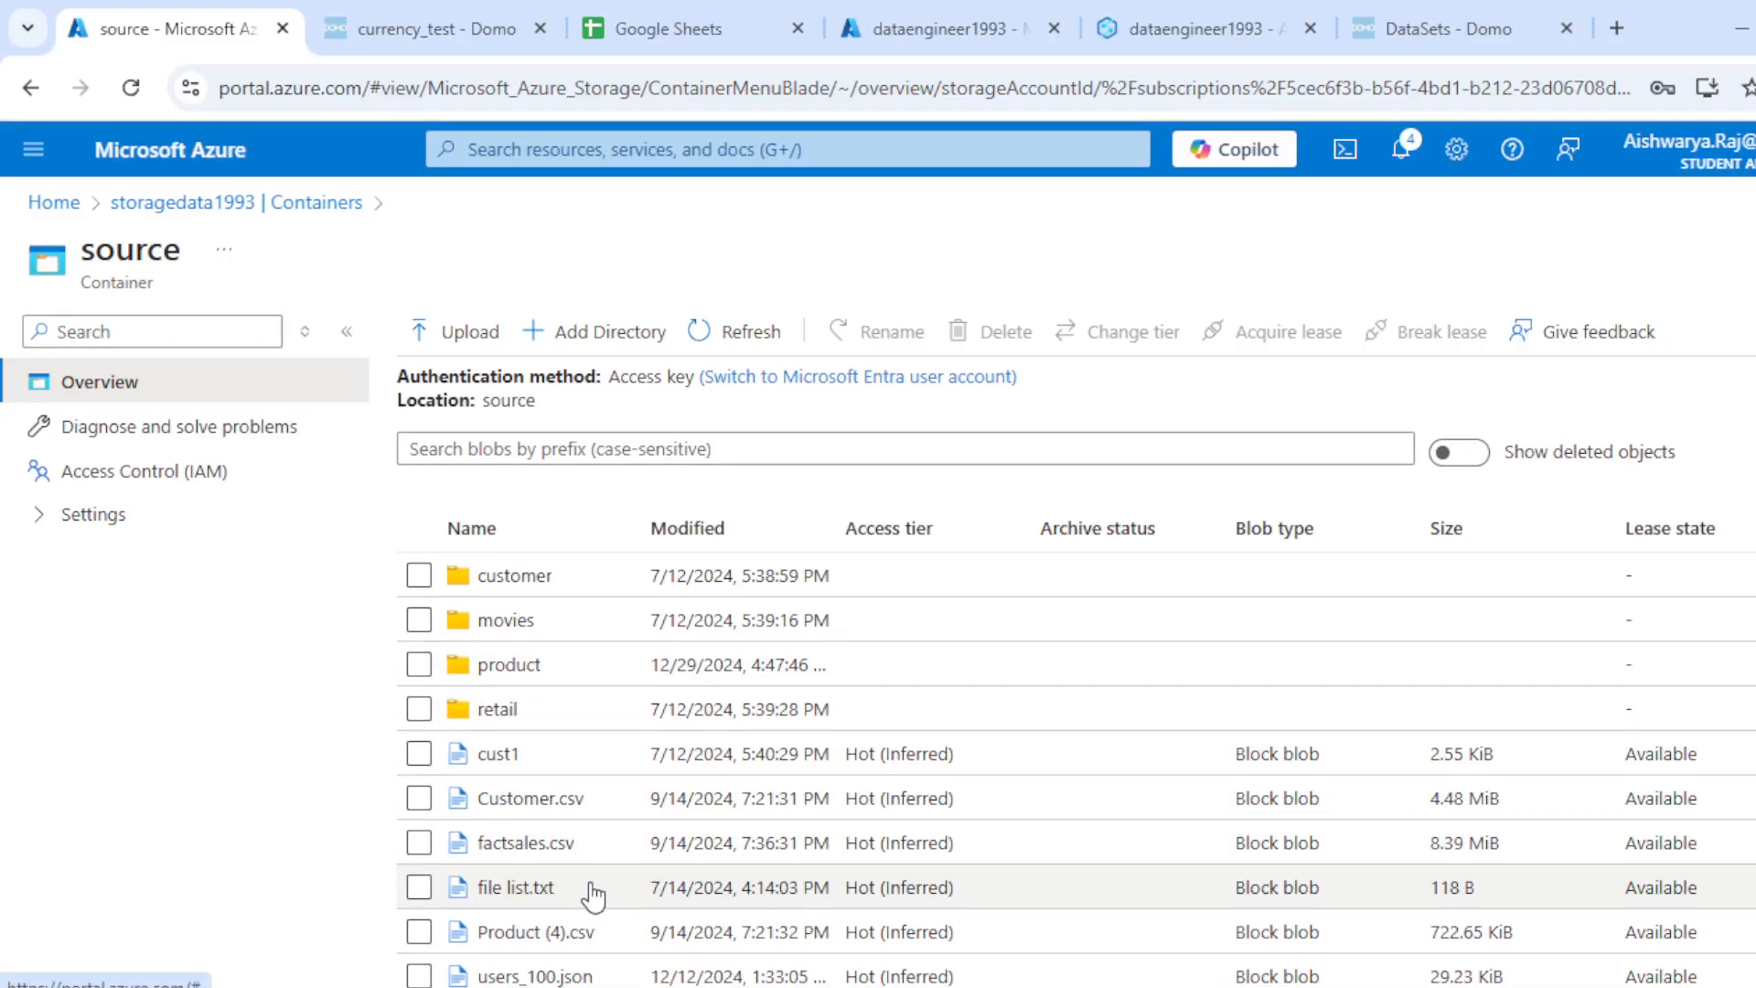
scroll(594, 897, down, 1)
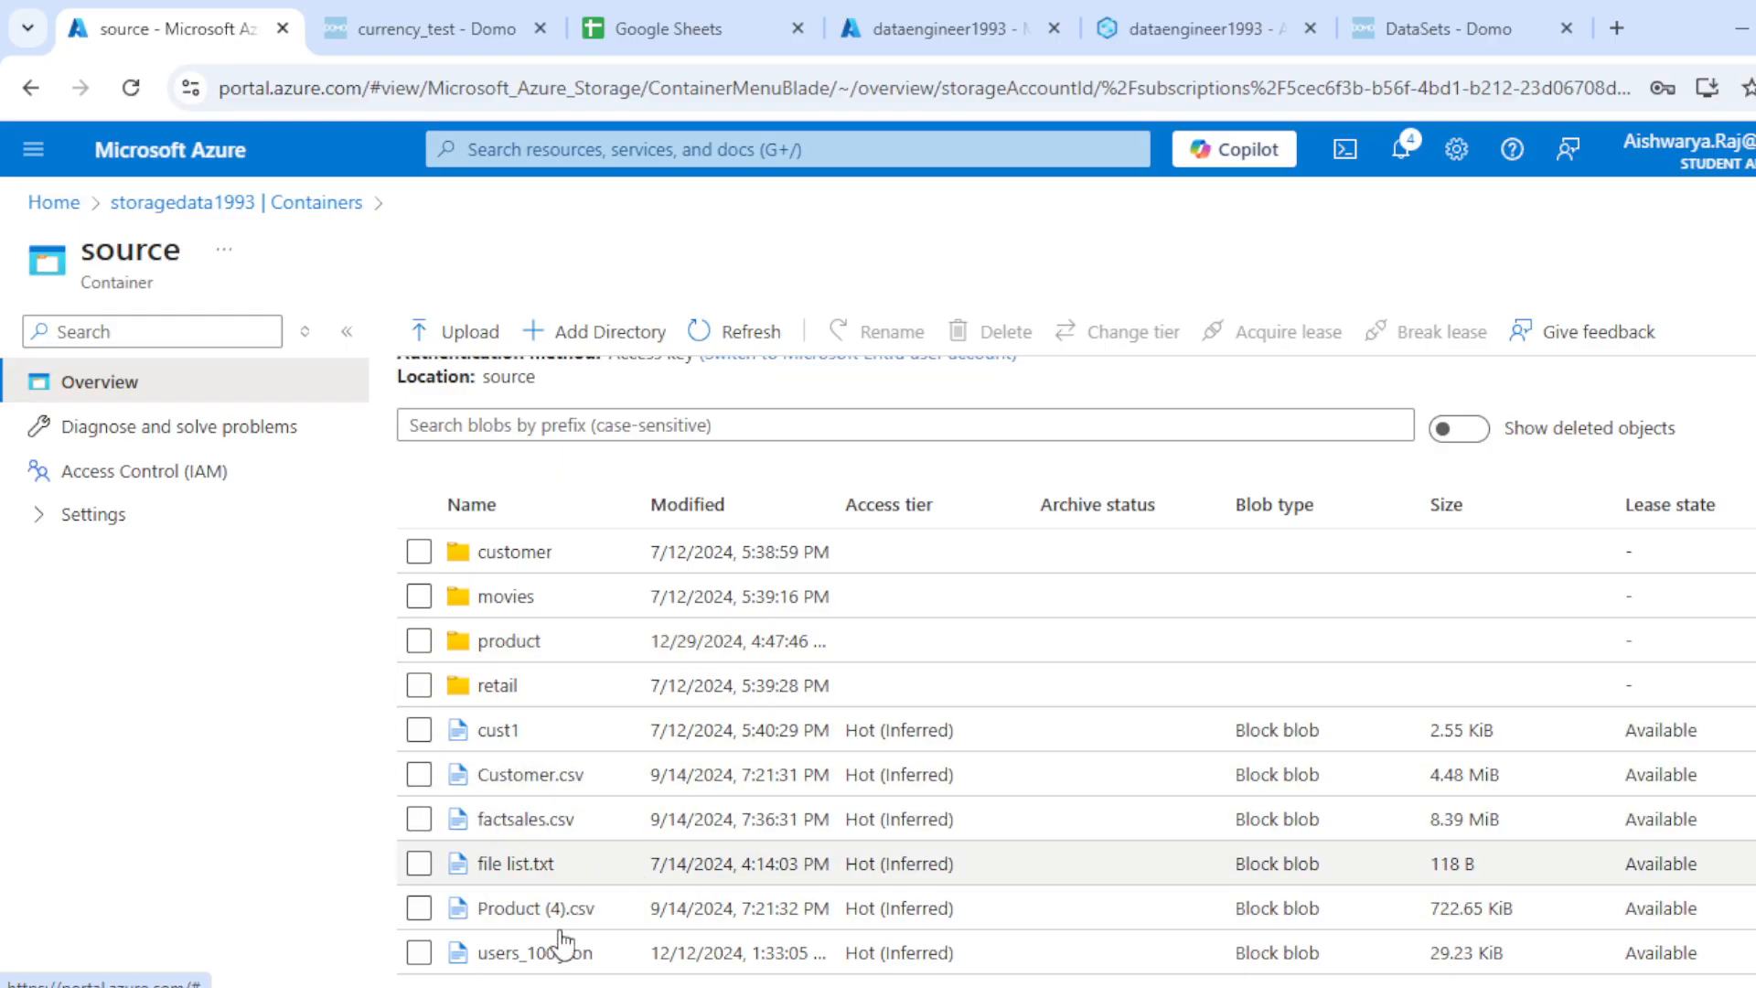
Switch back to Domo and review the choices offered for the report type and the file system.
click(1468, 23)
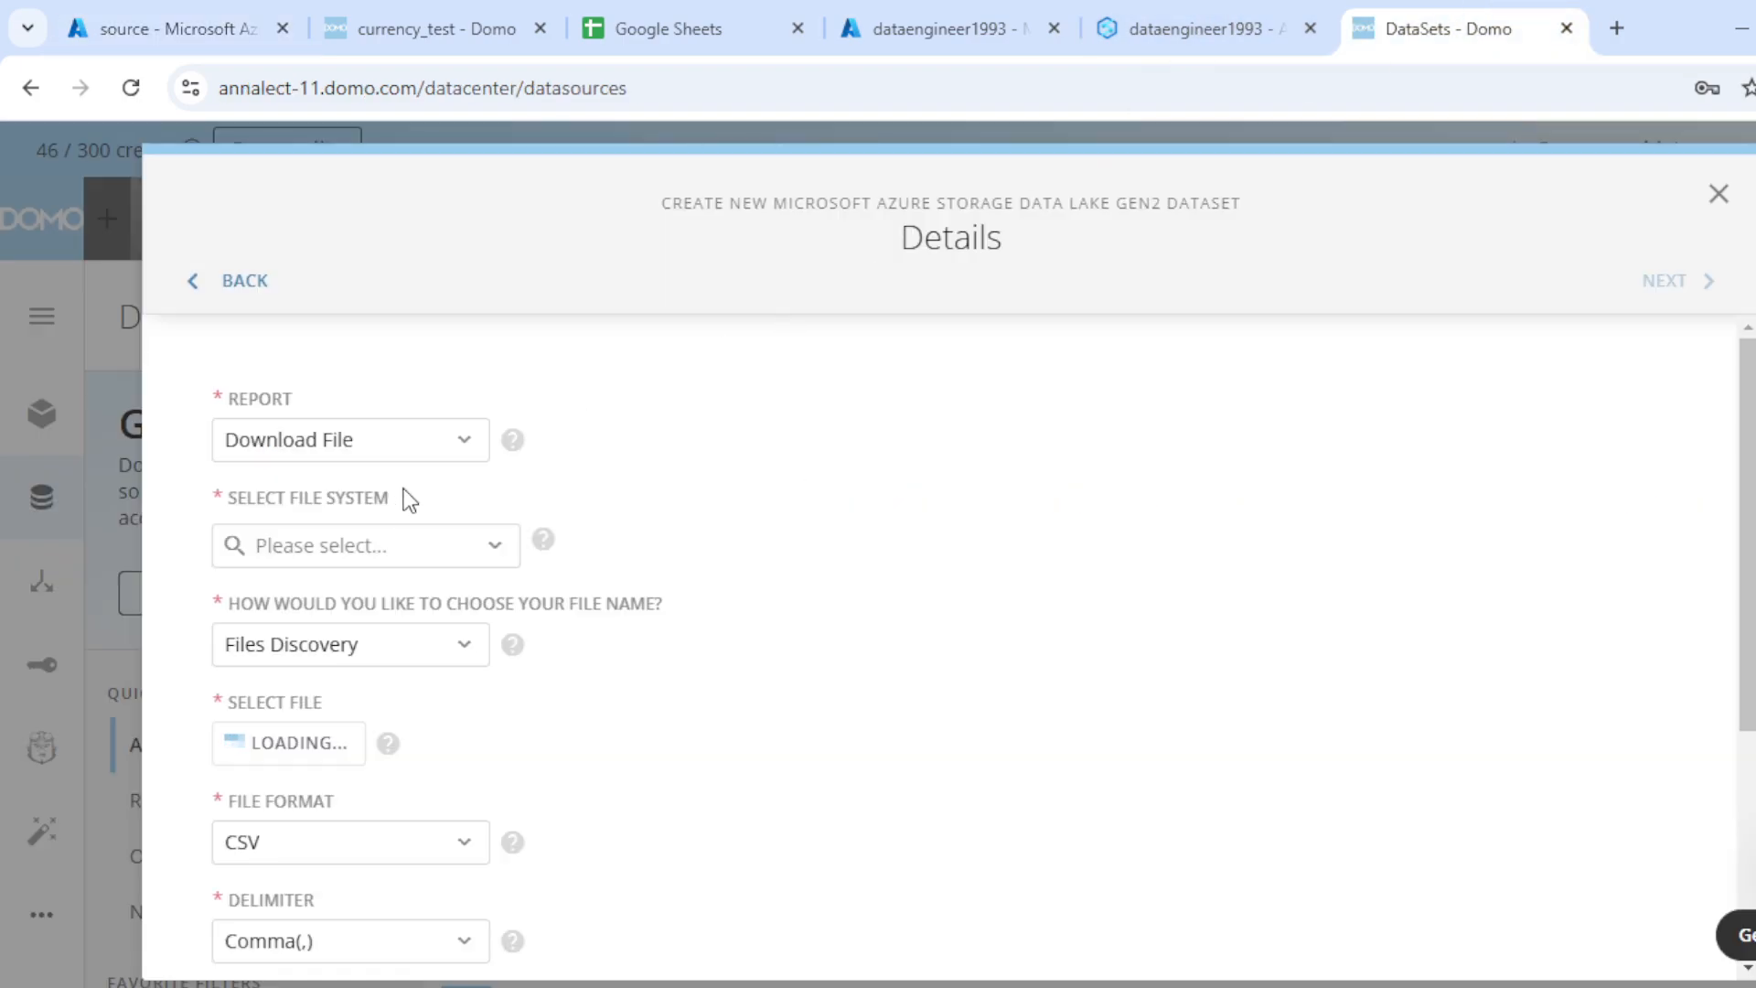
click(375, 460)
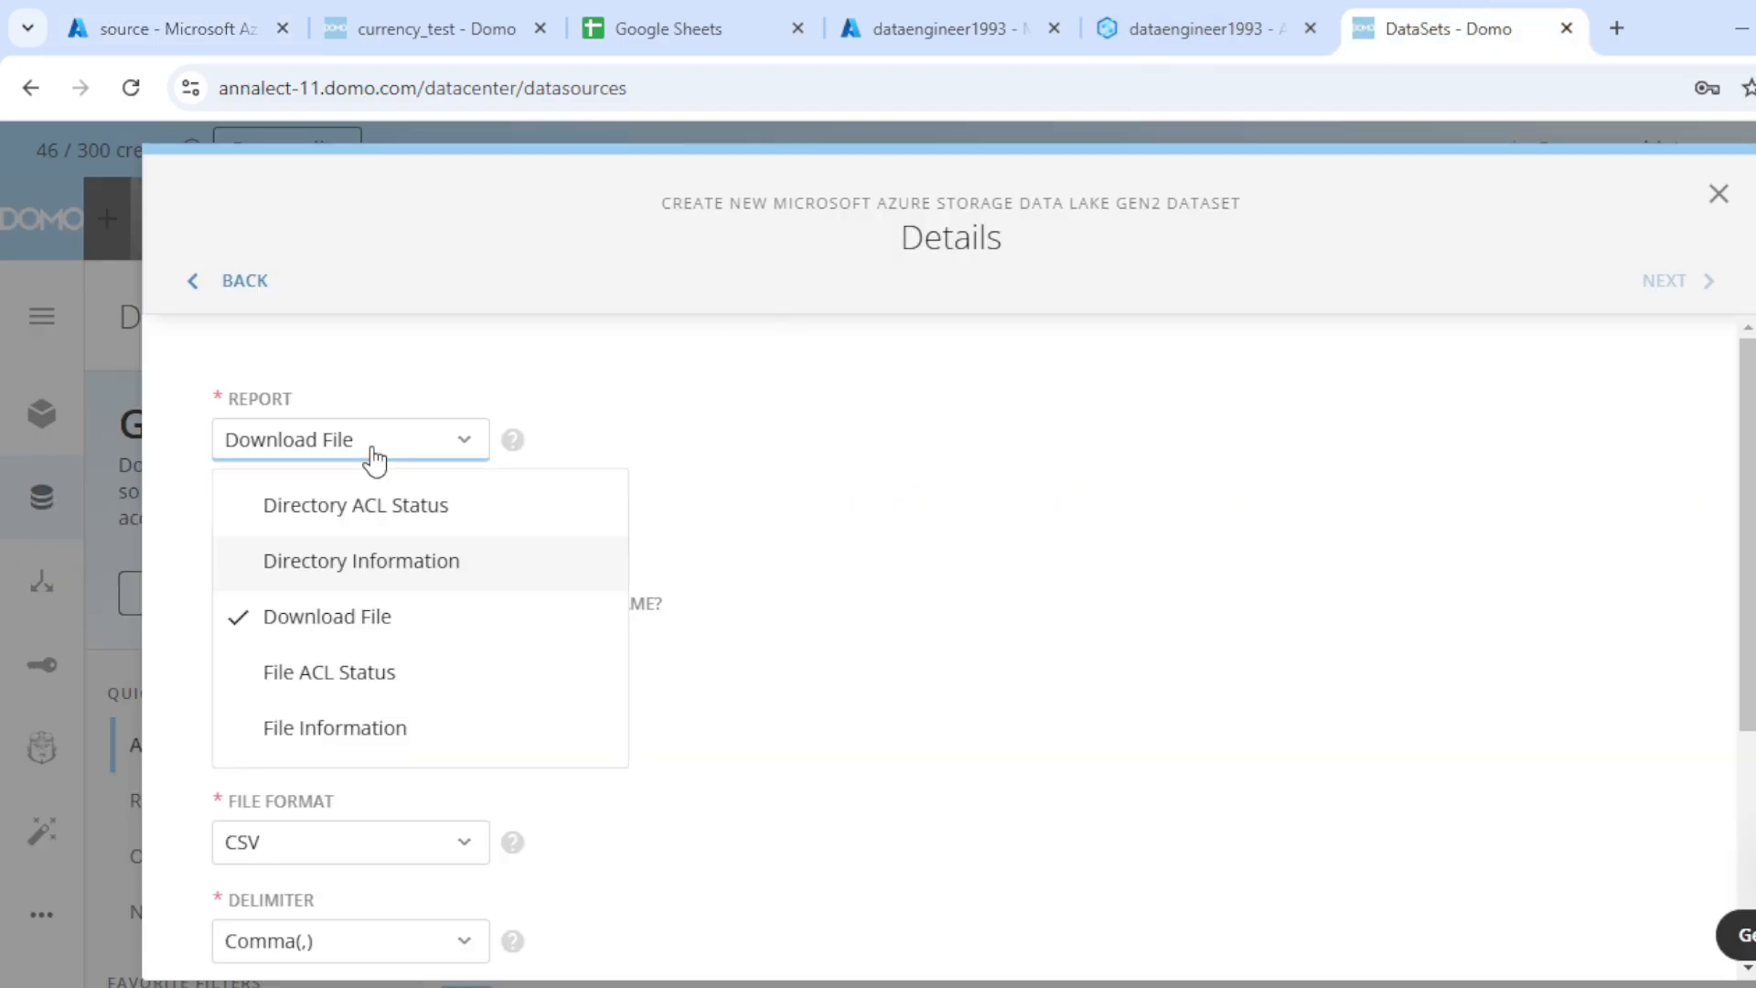
click(905, 438)
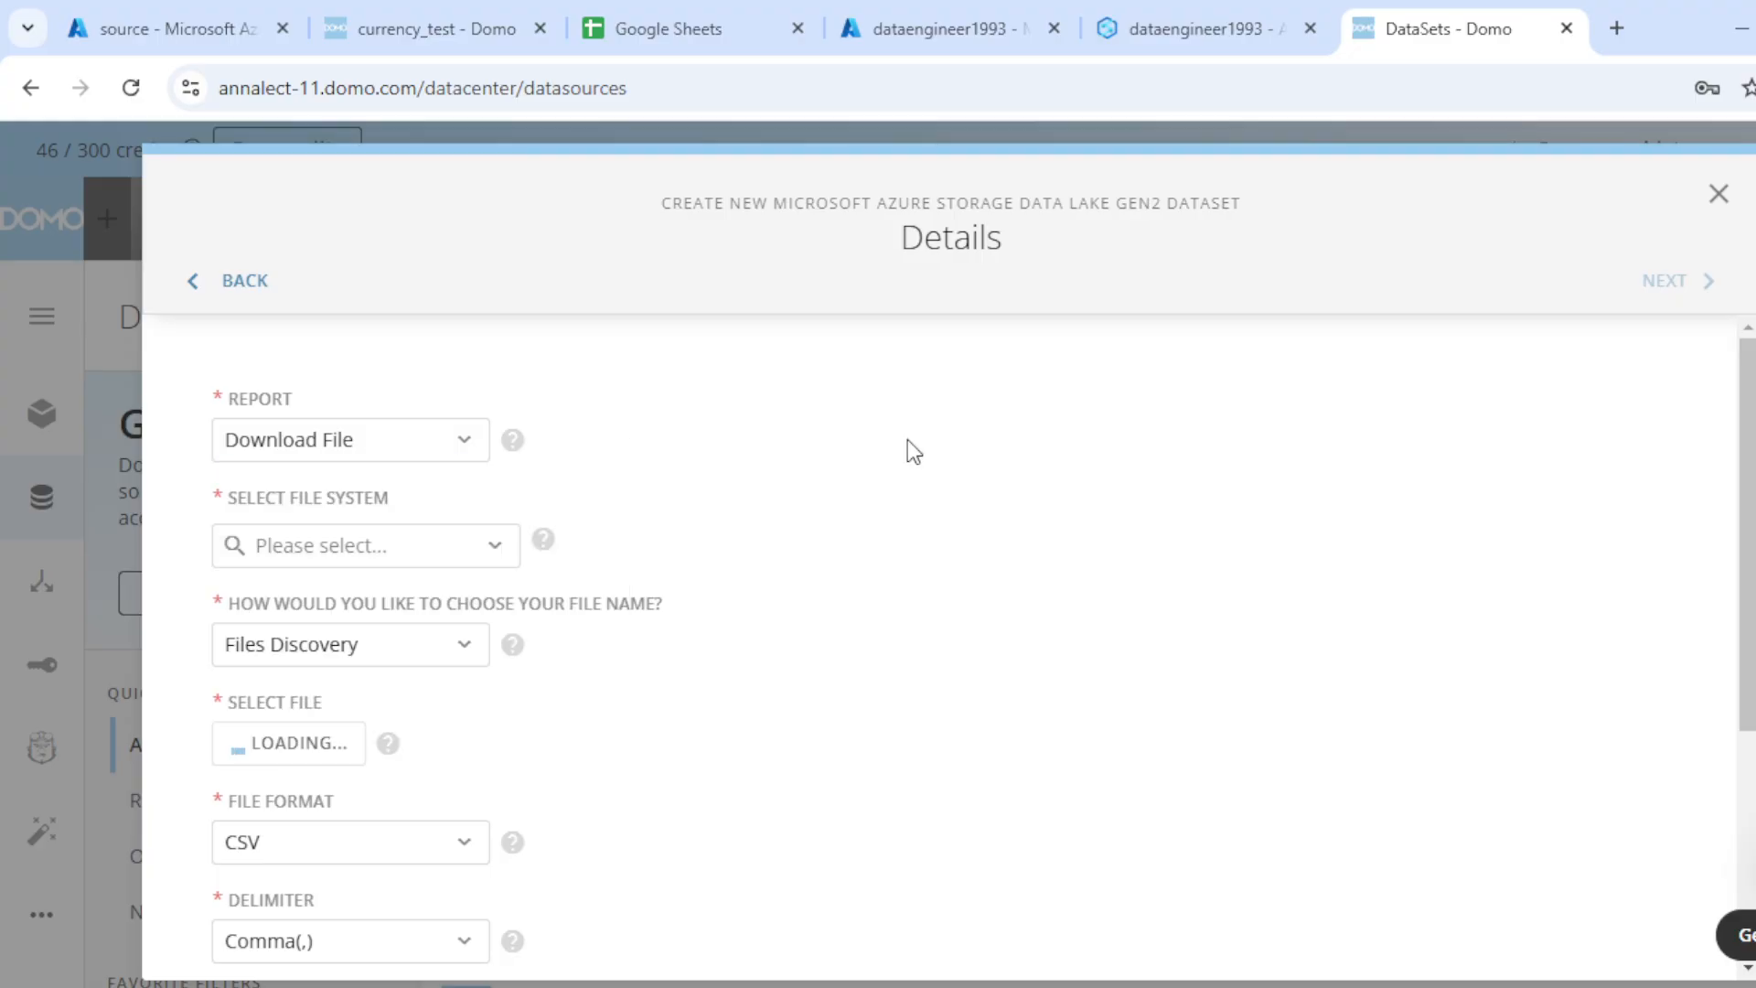
click(492, 552)
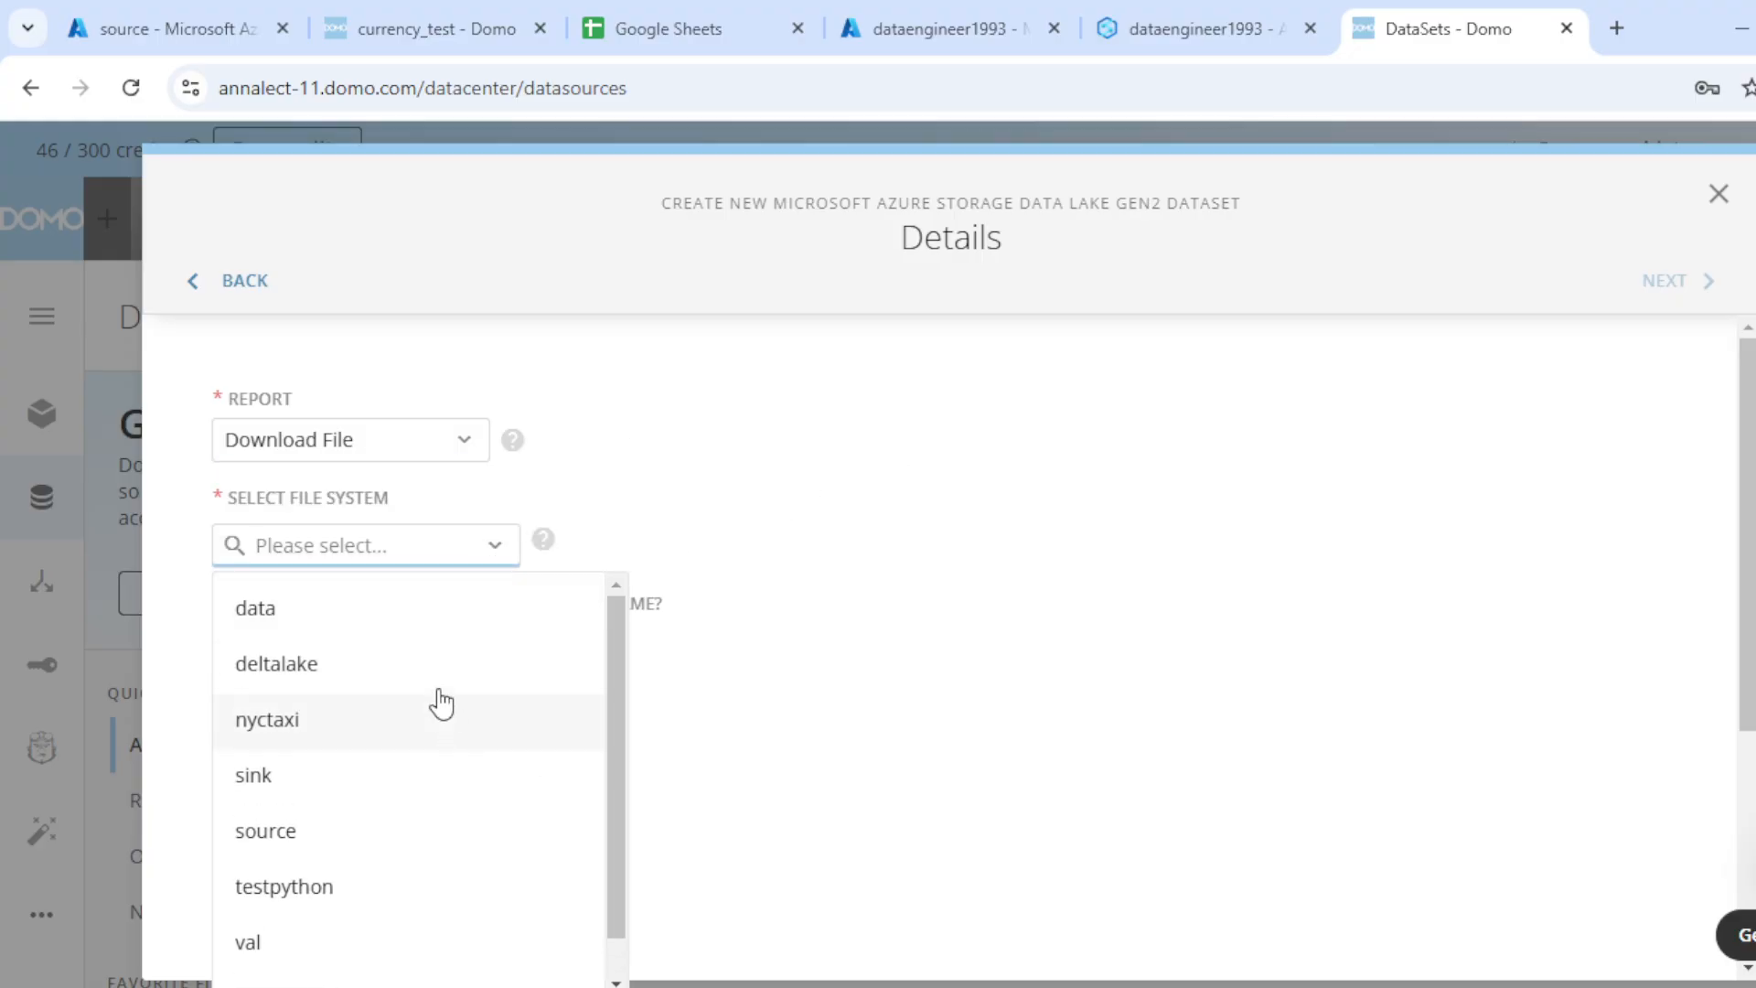
scroll(449, 681, down, 1)
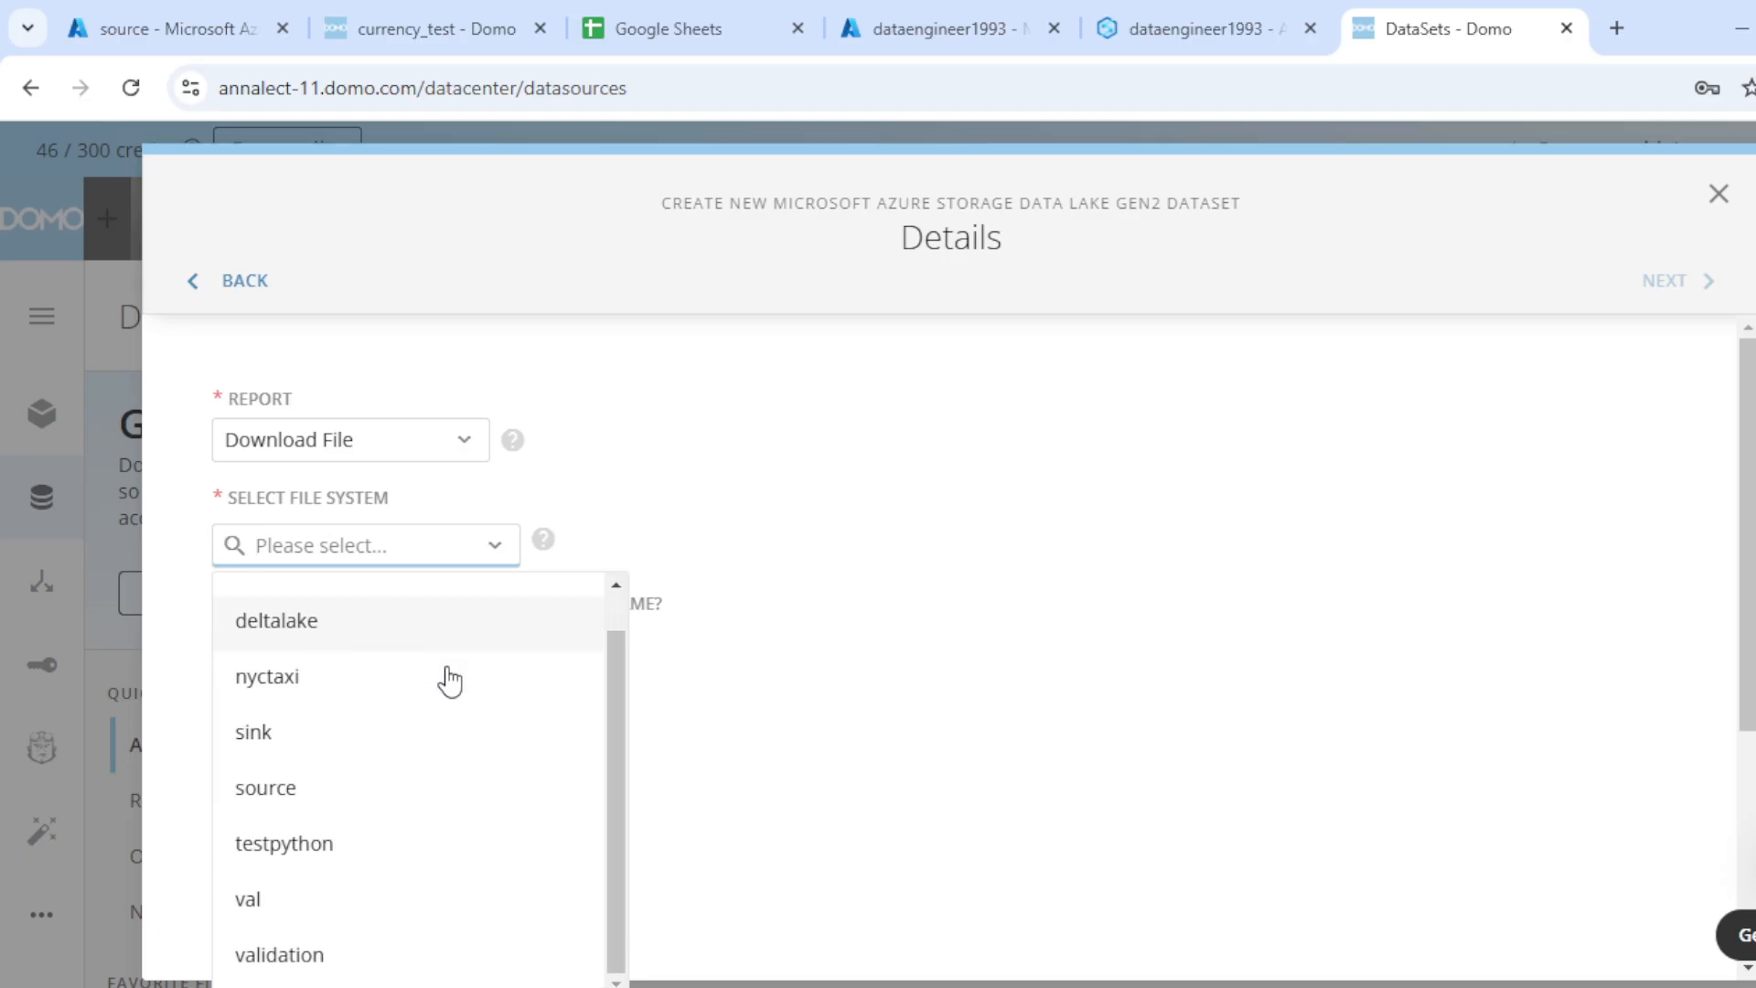
Look up the container list and the files in the source container's product folder in the Azure portal, and return to Domo.
click(178, 22)
scroll(652, 762, up, 1)
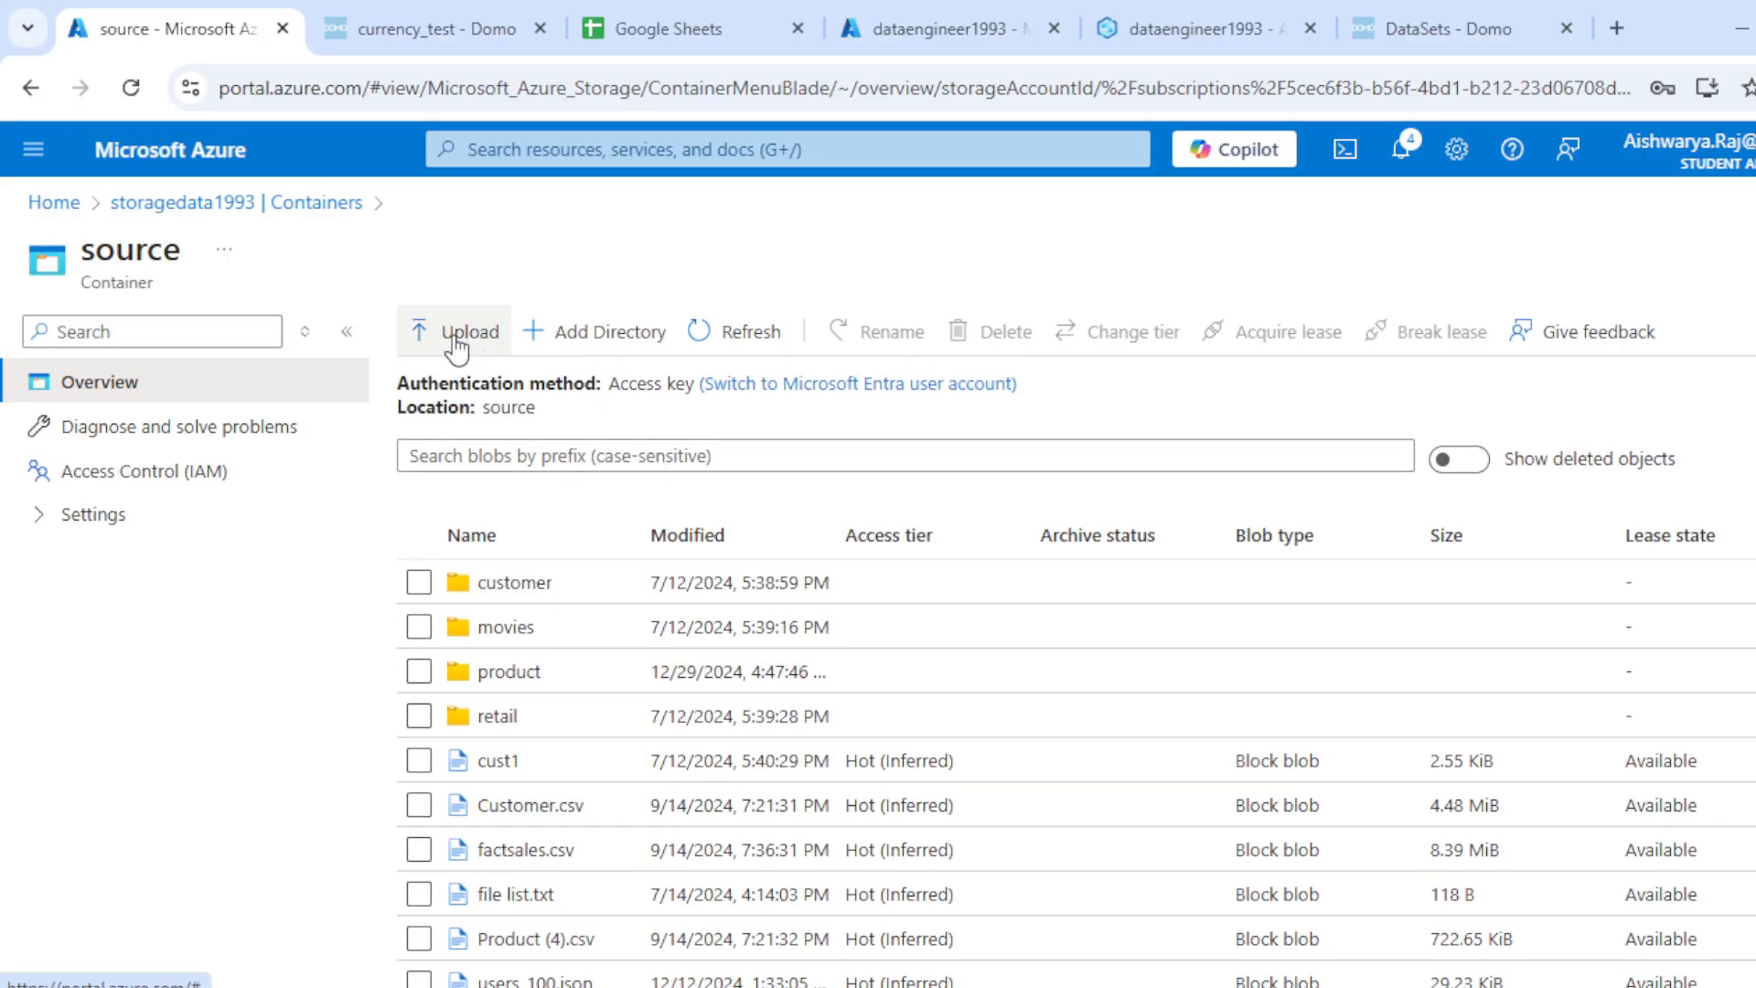
click(305, 205)
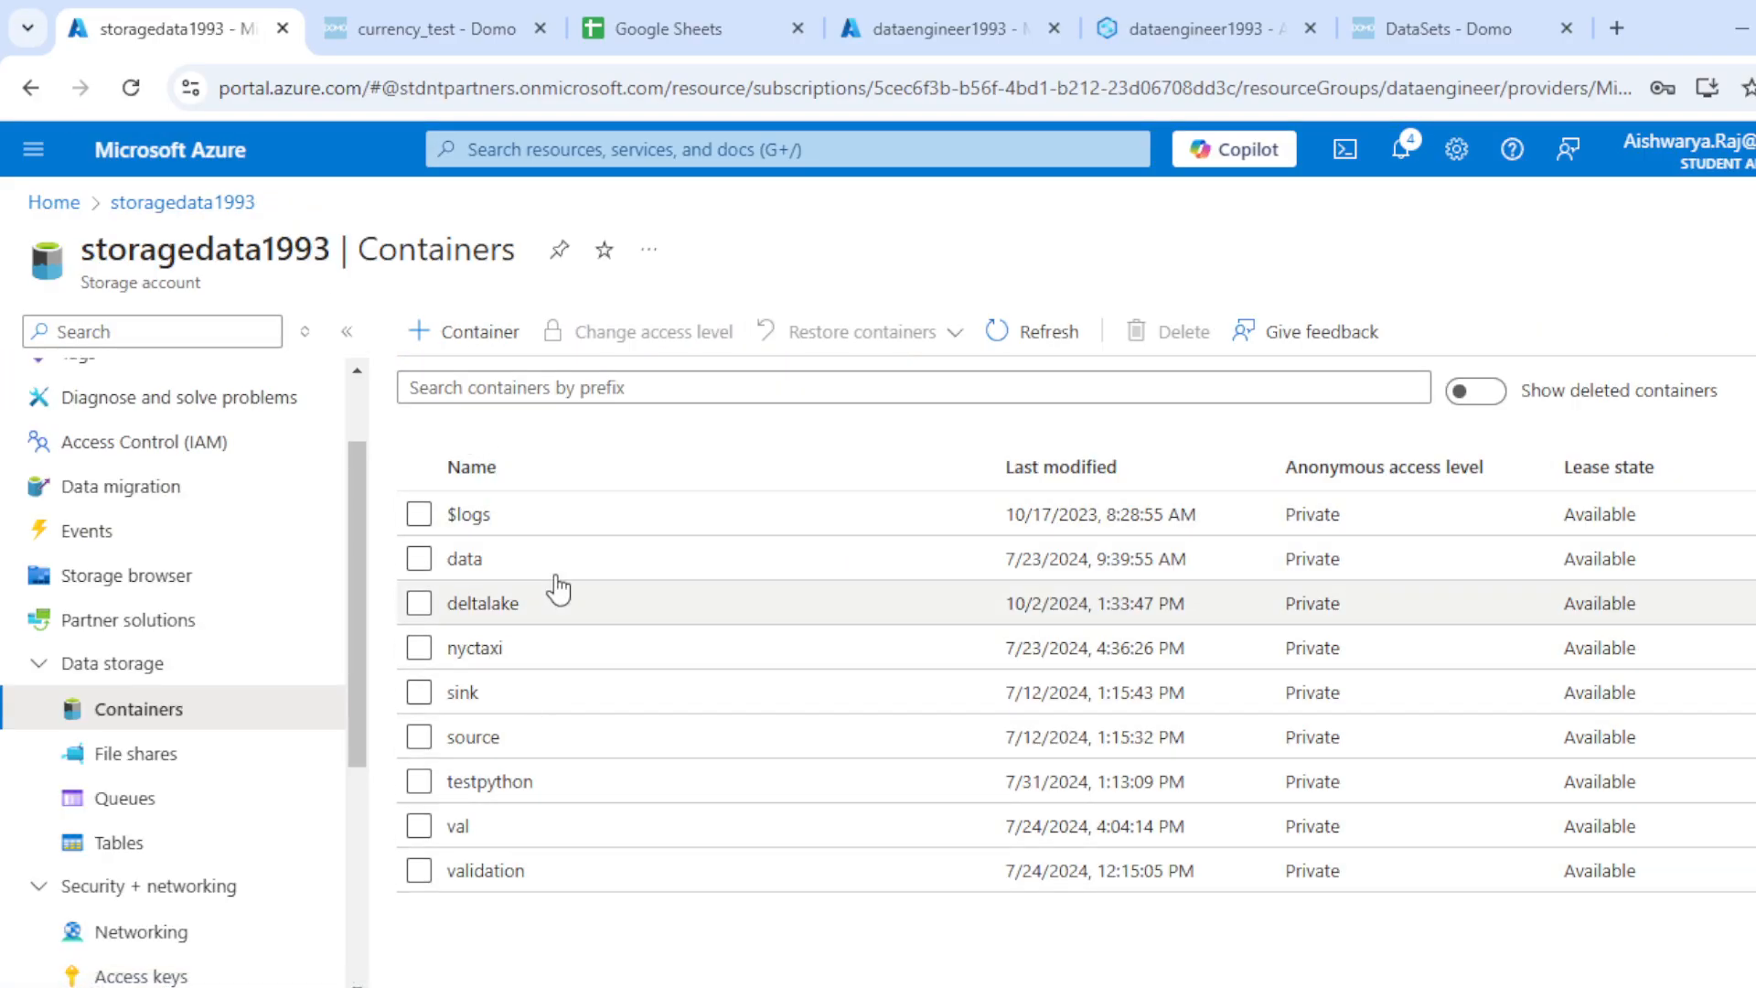
click(472, 739)
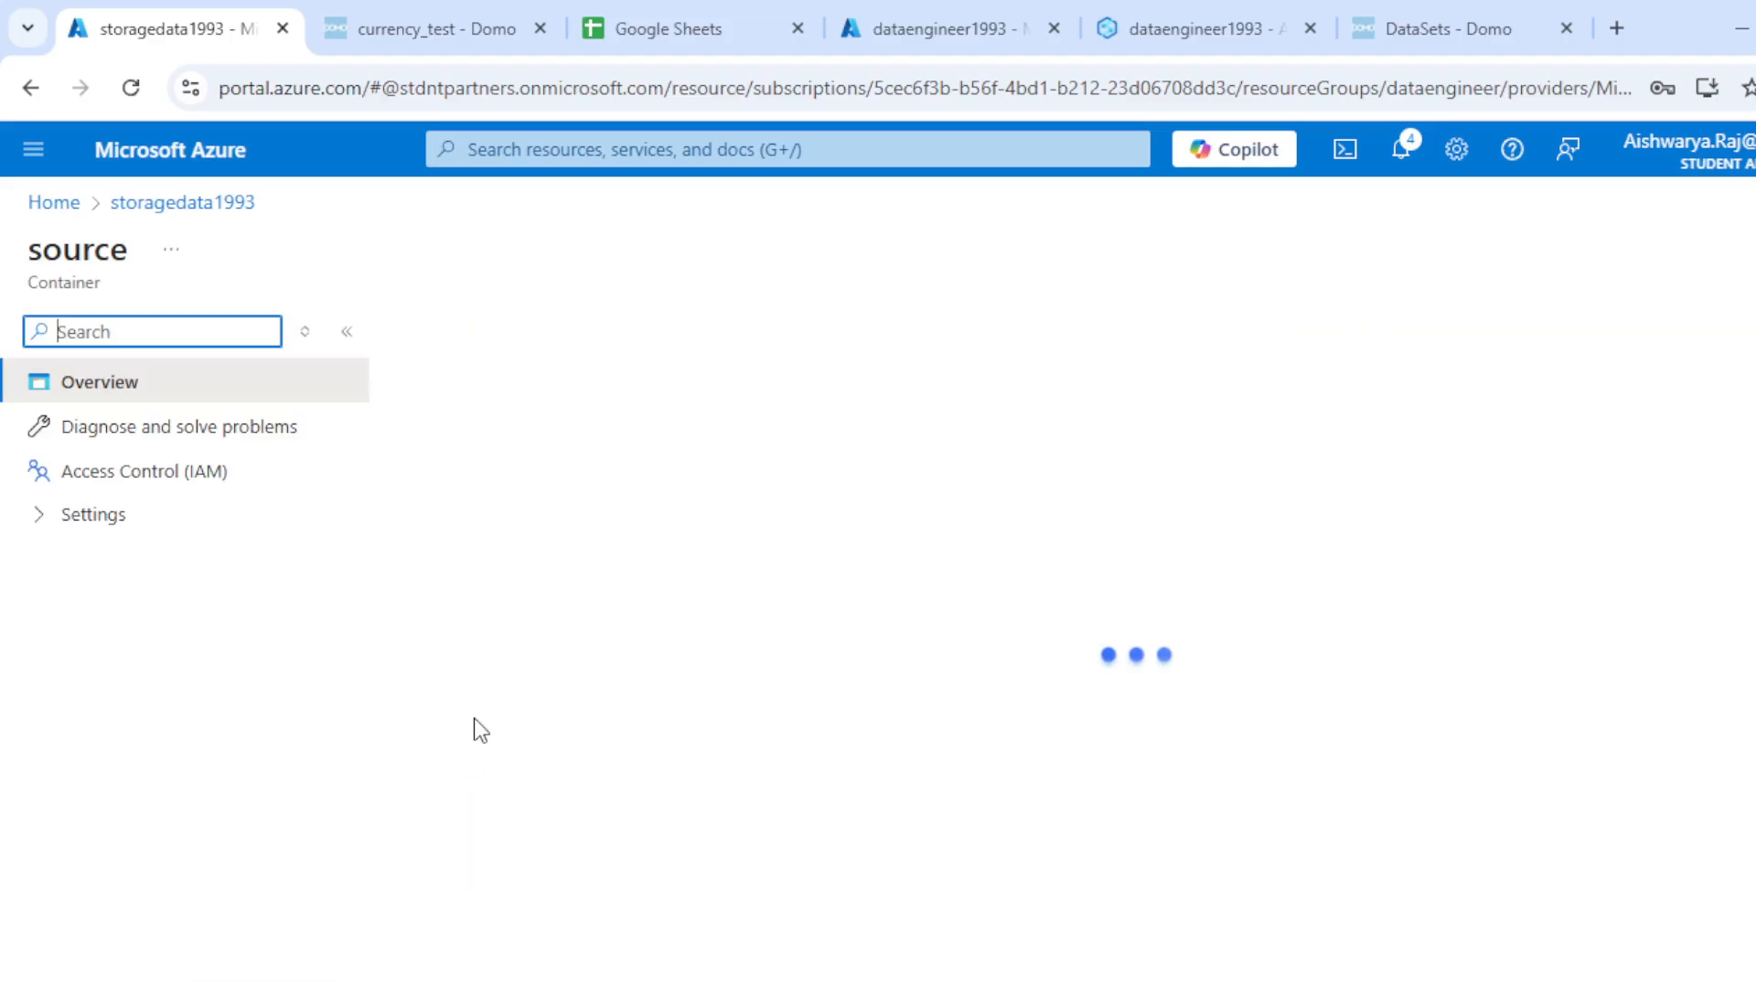
click(509, 672)
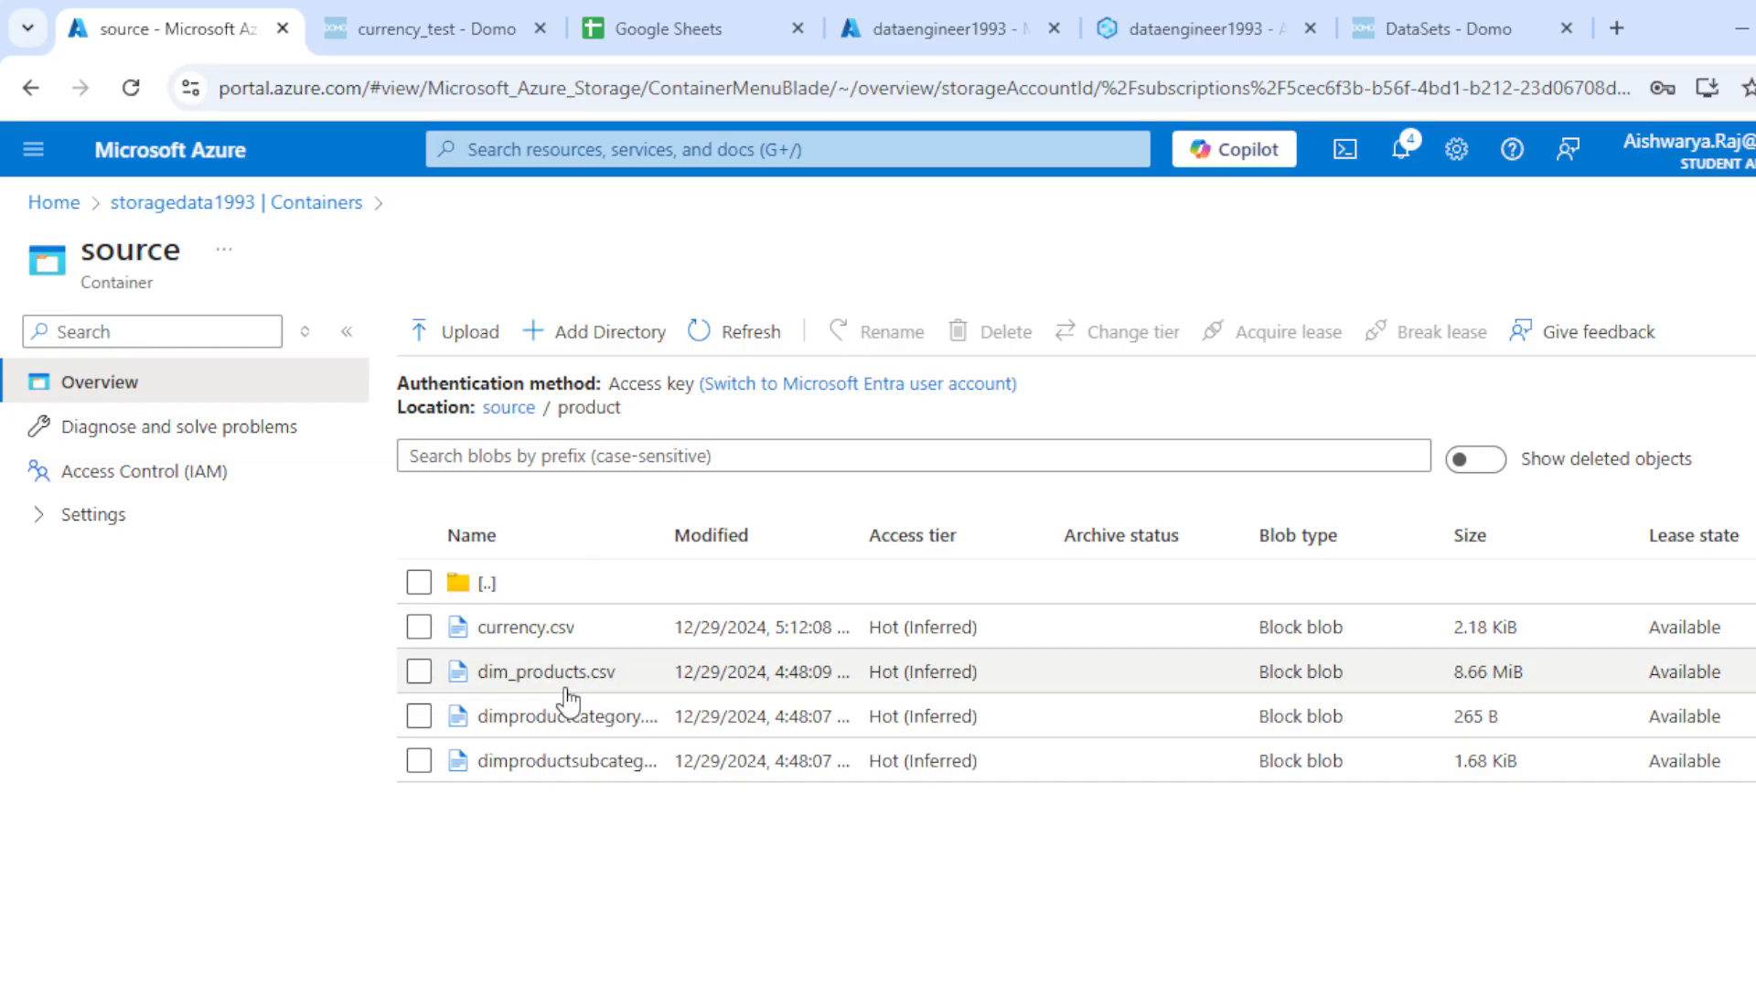
click(1471, 19)
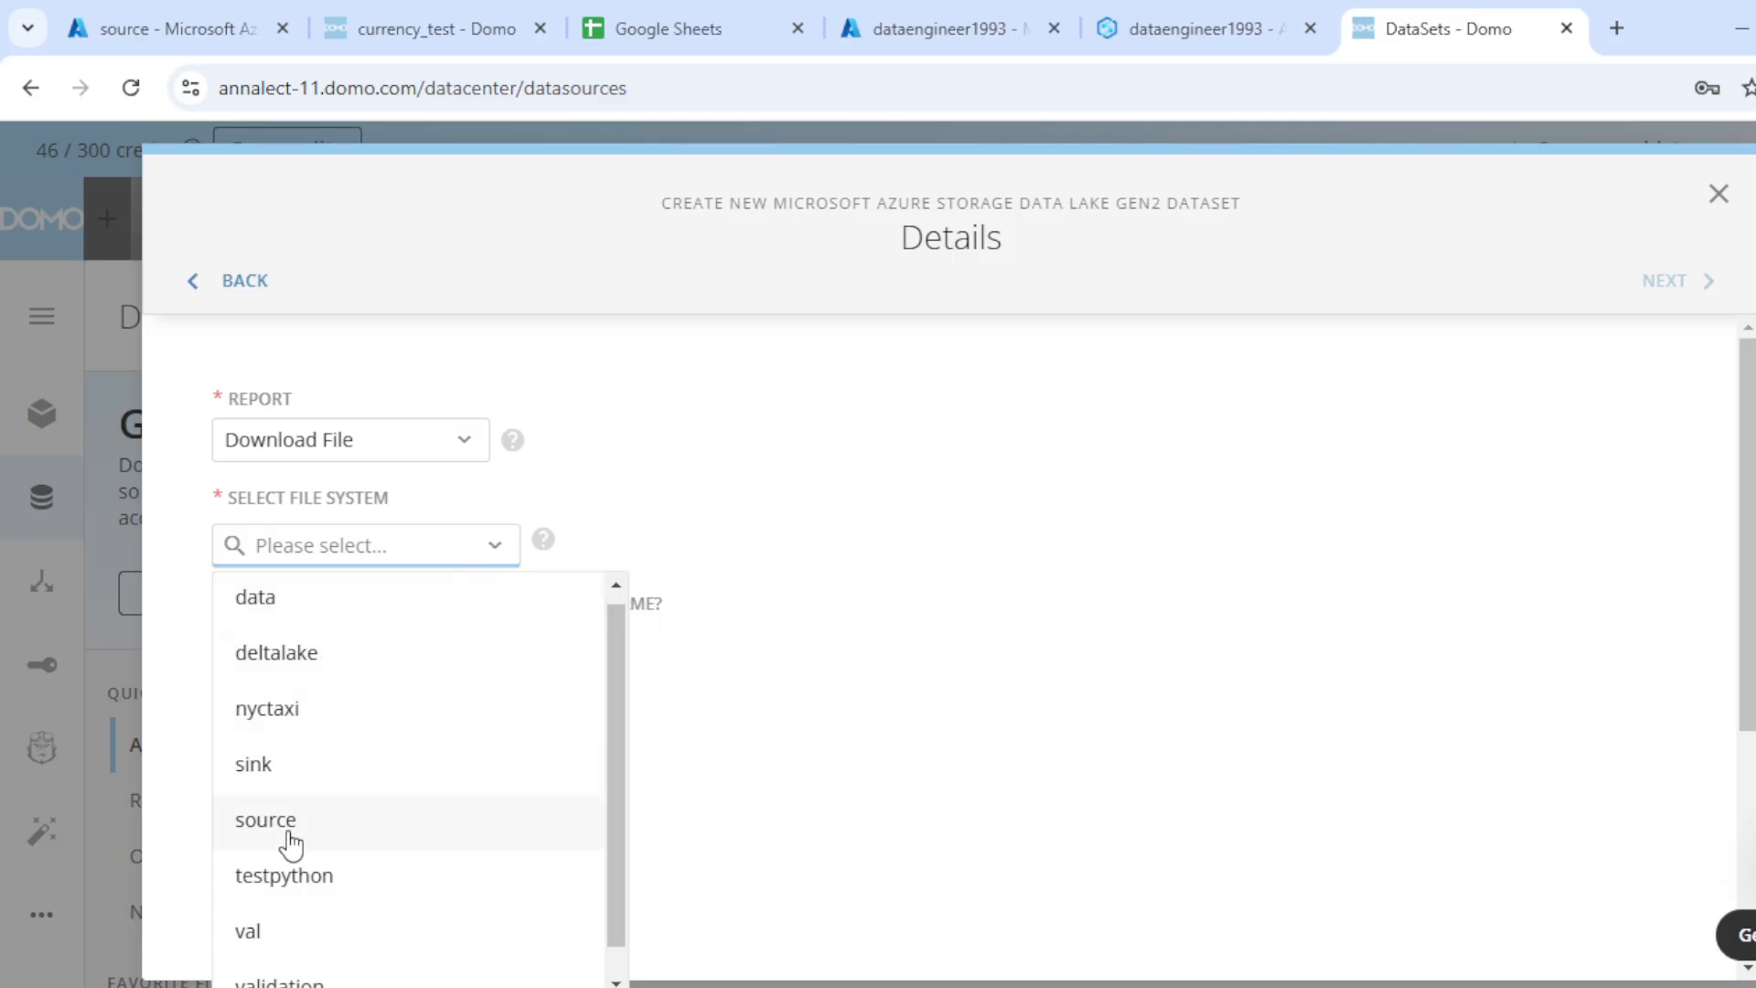
Choose source as the file system, look up the directory path in the Azure portal, and return to Domo.
click(291, 846)
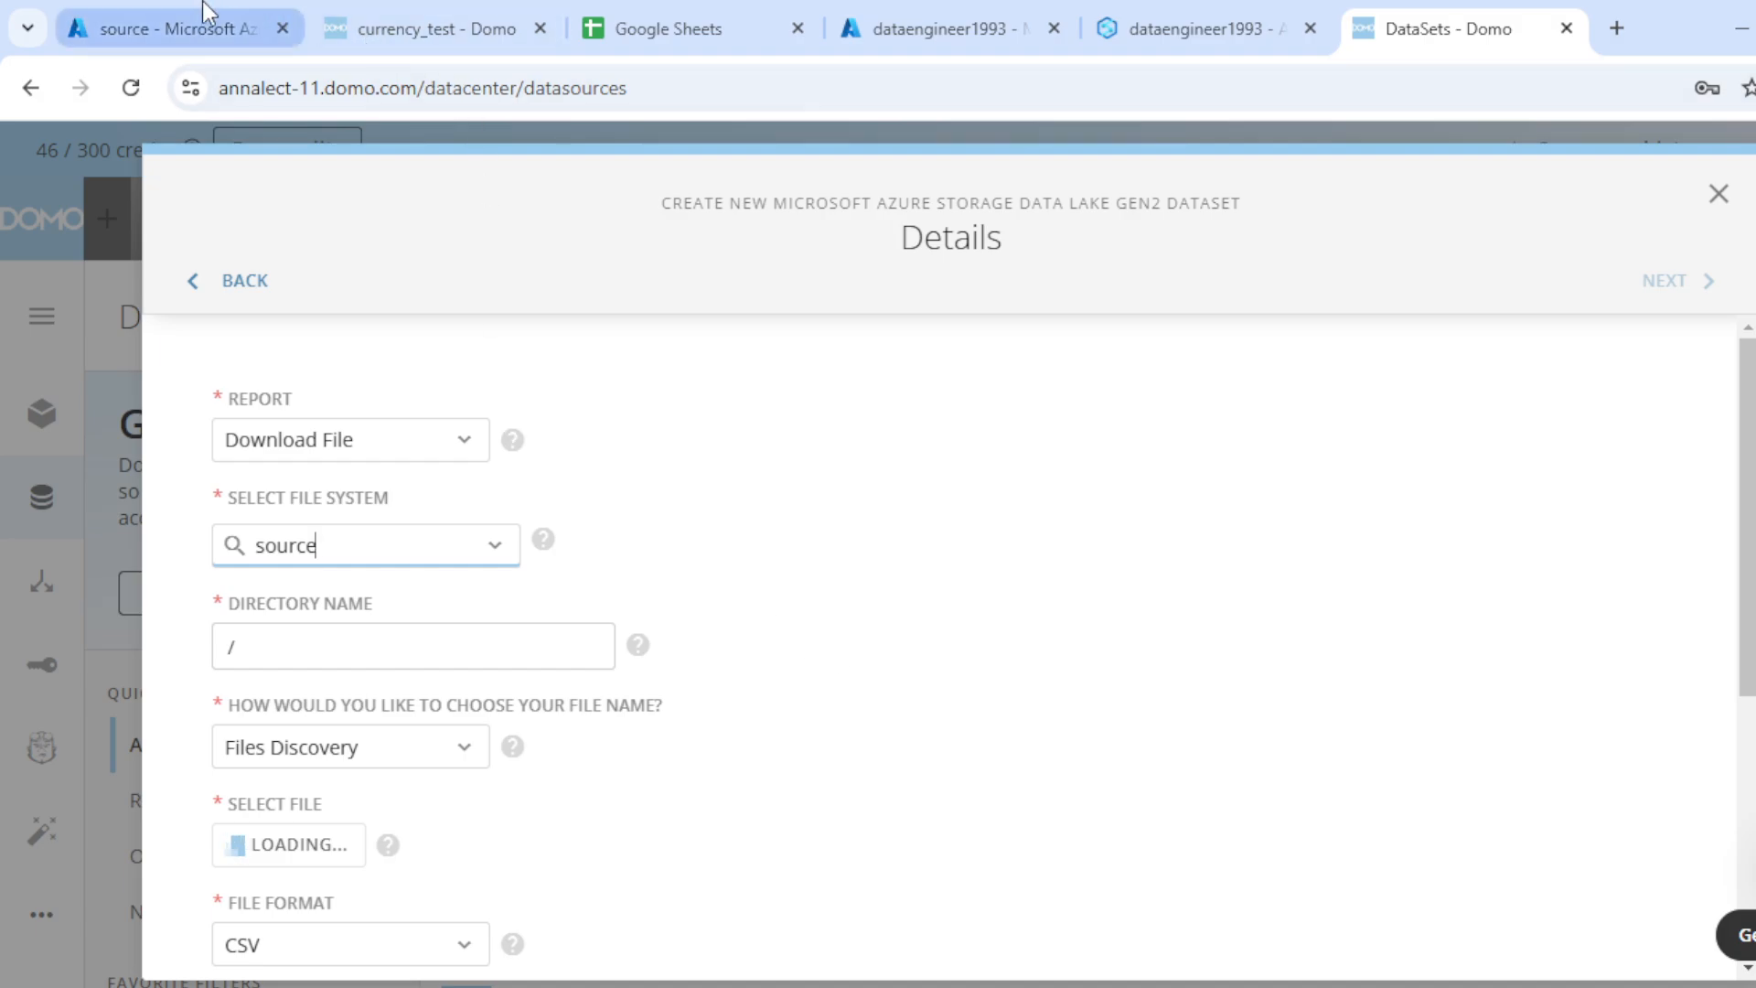
click(97, 20)
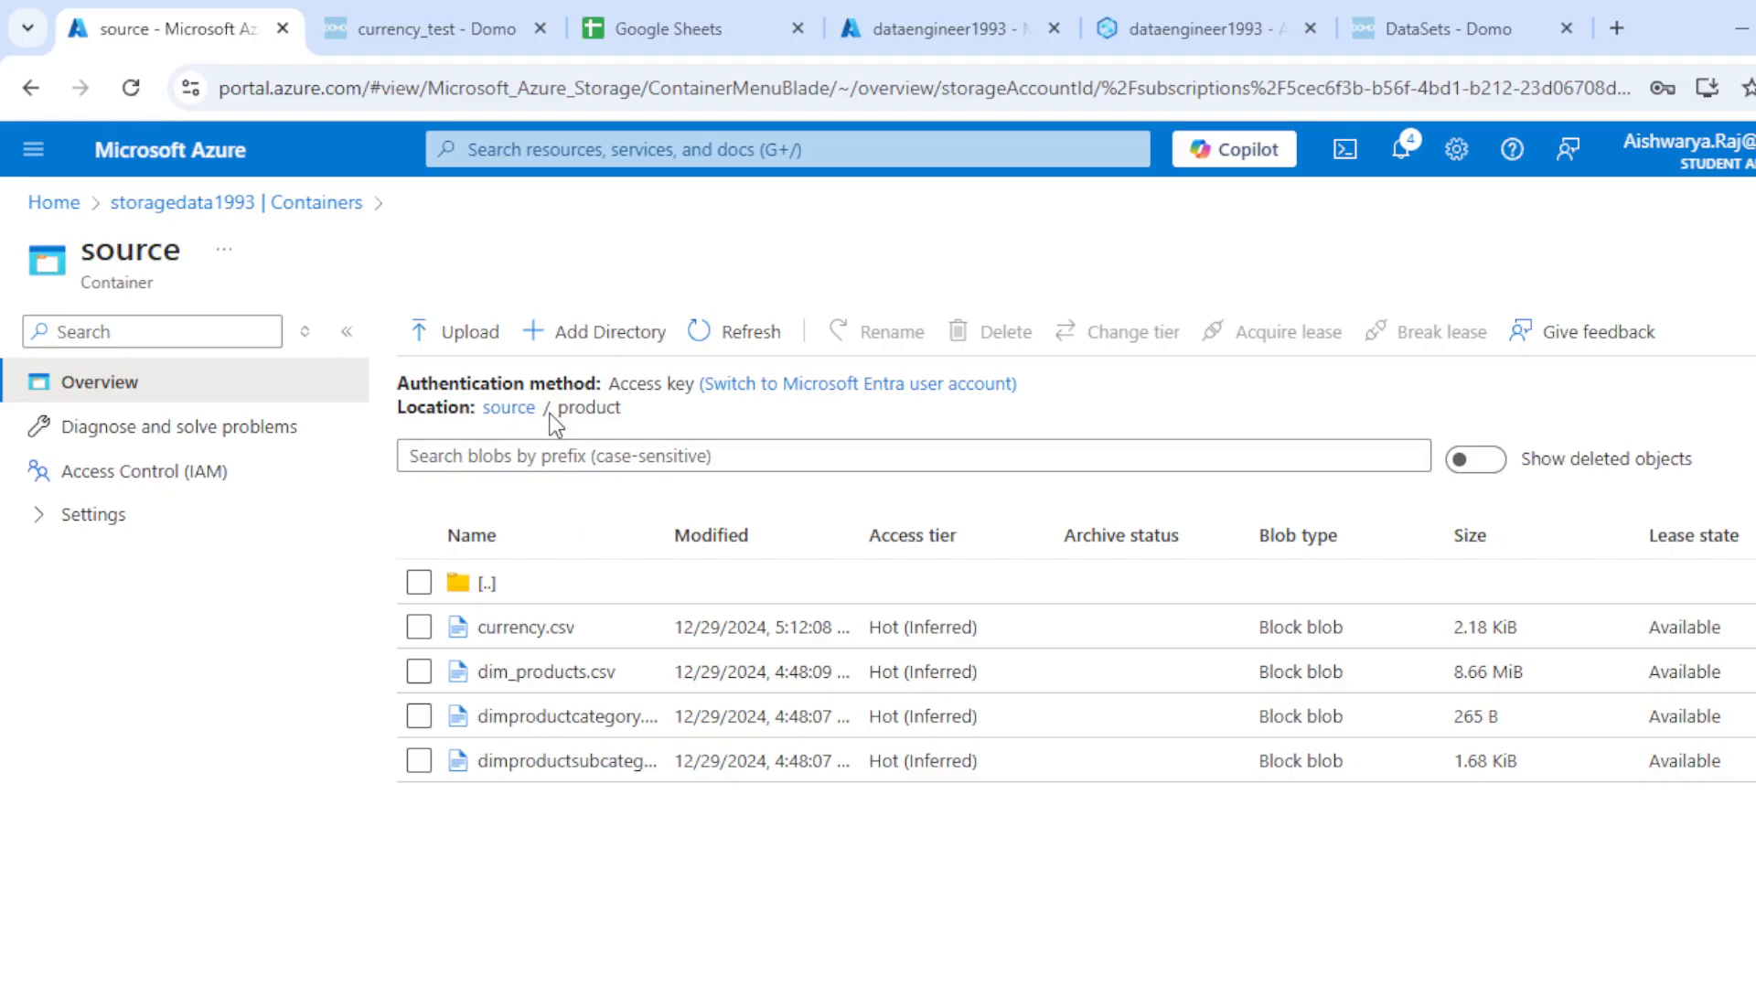
drag(552, 408, 634, 413)
click(1454, 28)
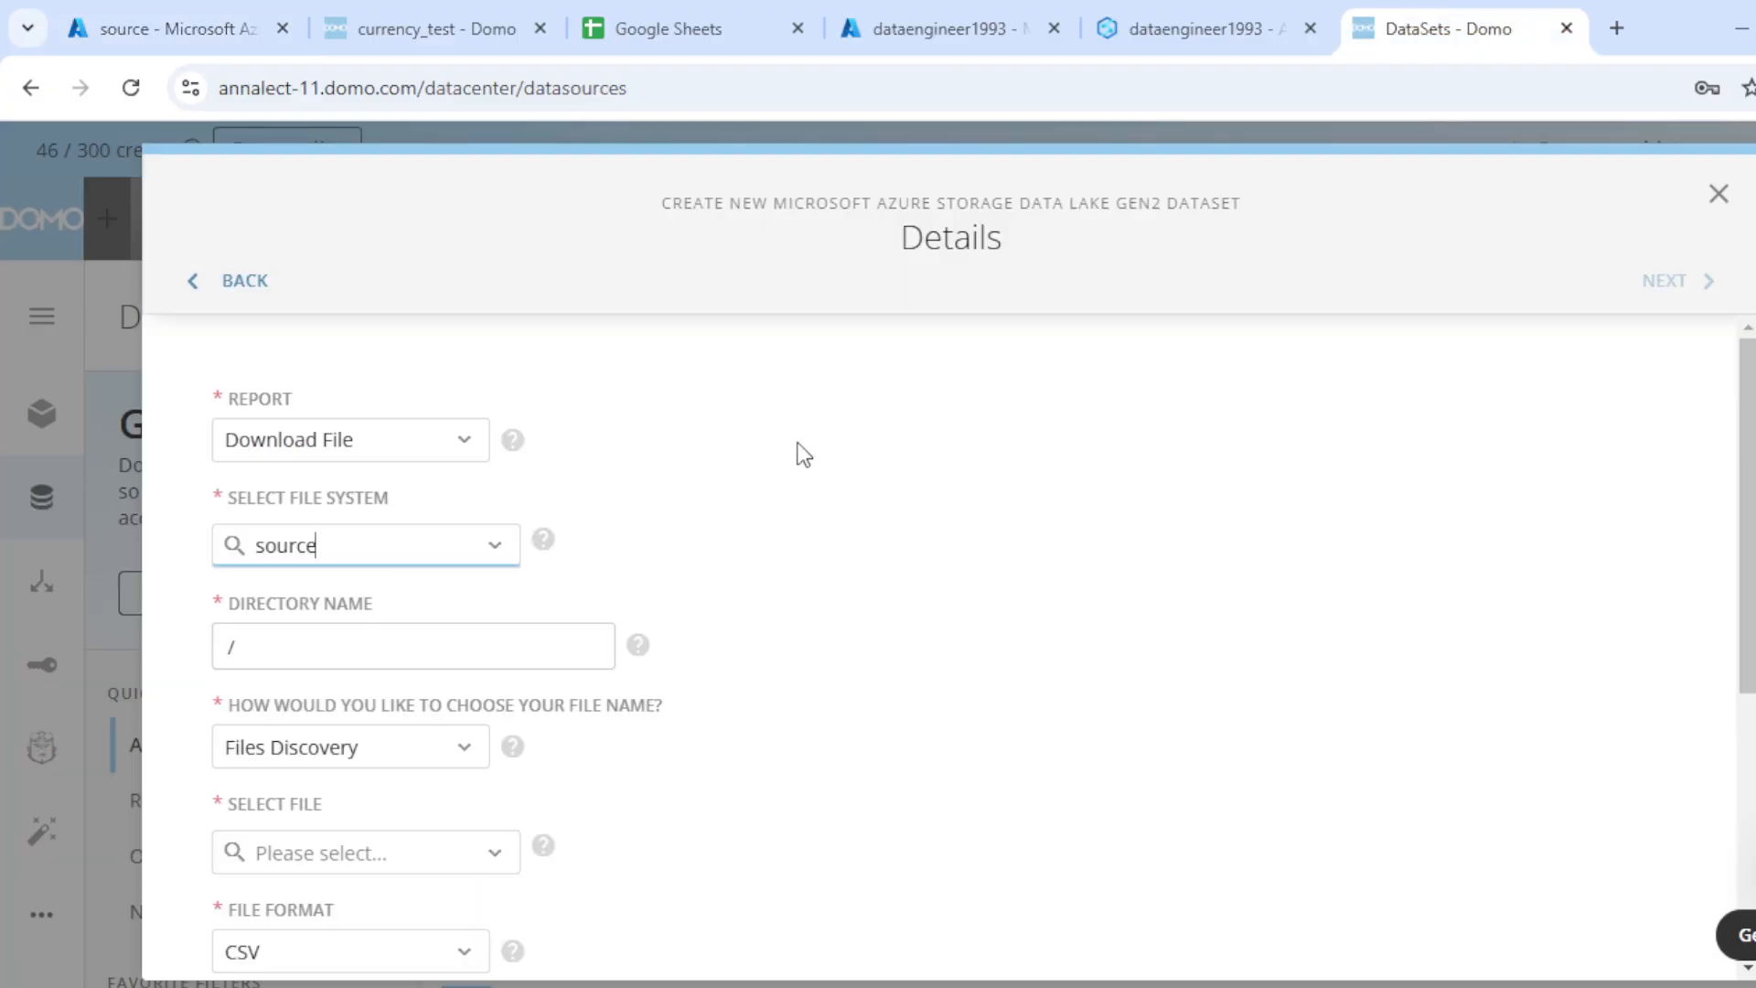
Enter /PRODUCT as the directory name.
click(456, 638)
text(PRODU)
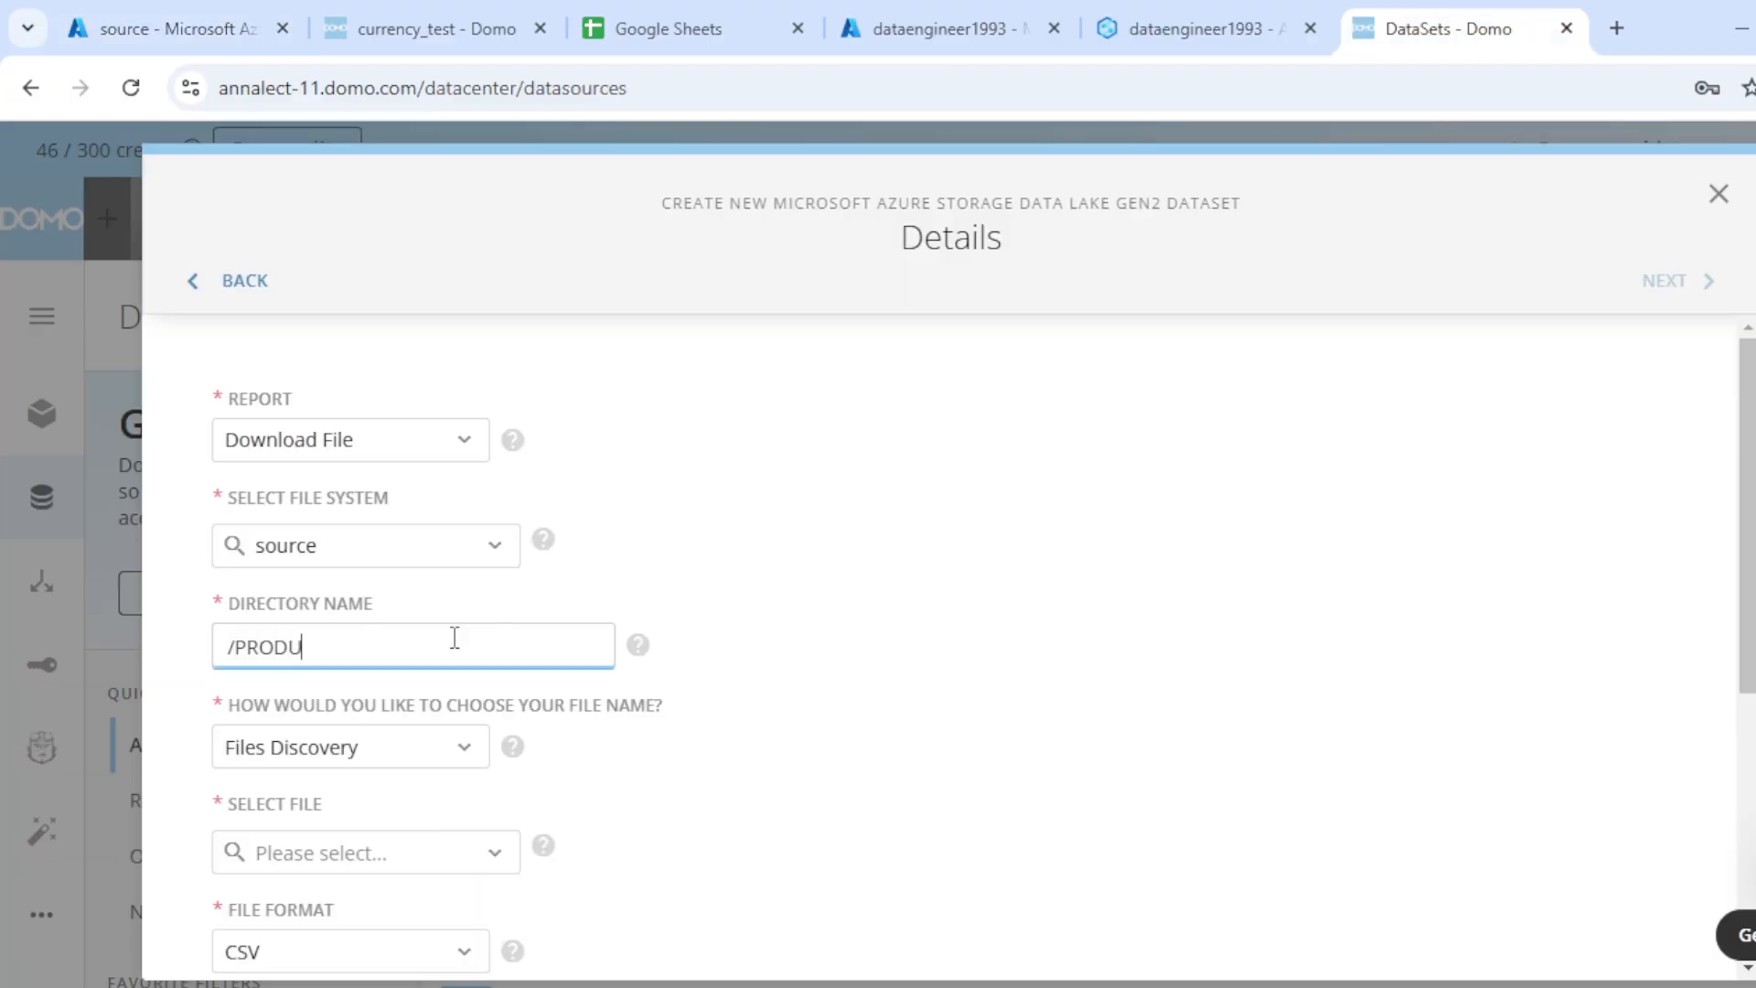
text(CT)
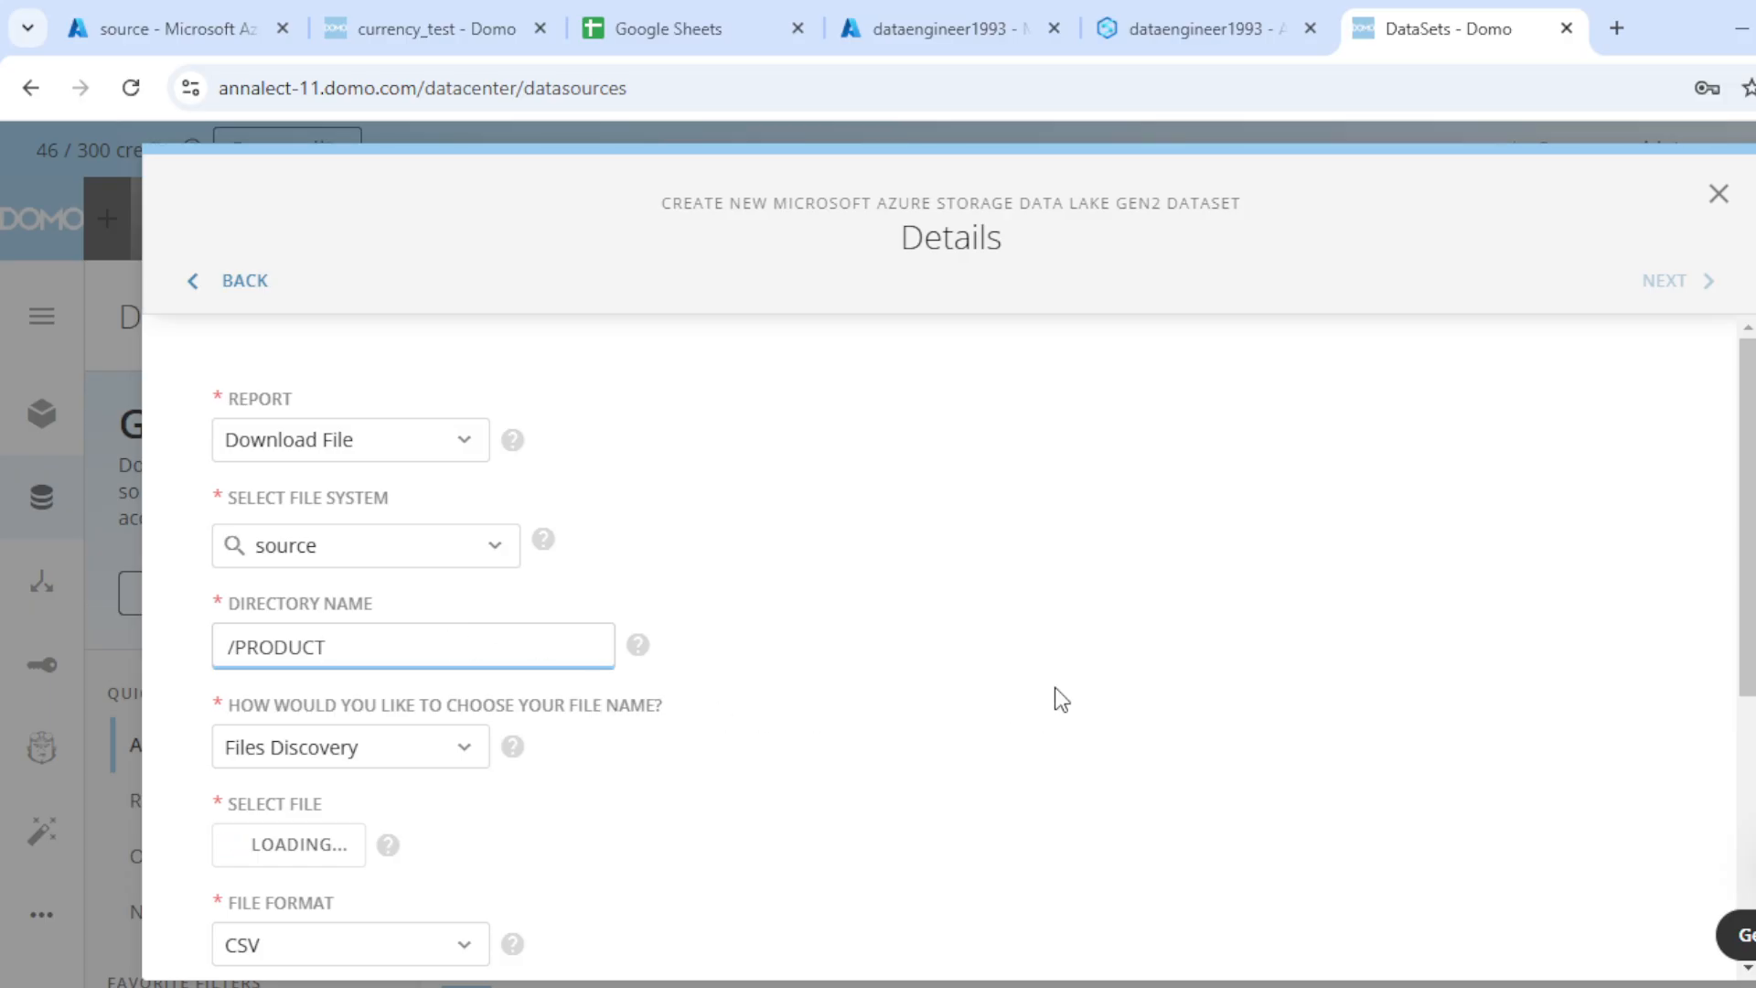
Try the Enter File name option for choosing the file, and return the setting to Files Discovery.
scroll(416, 638, down, 2)
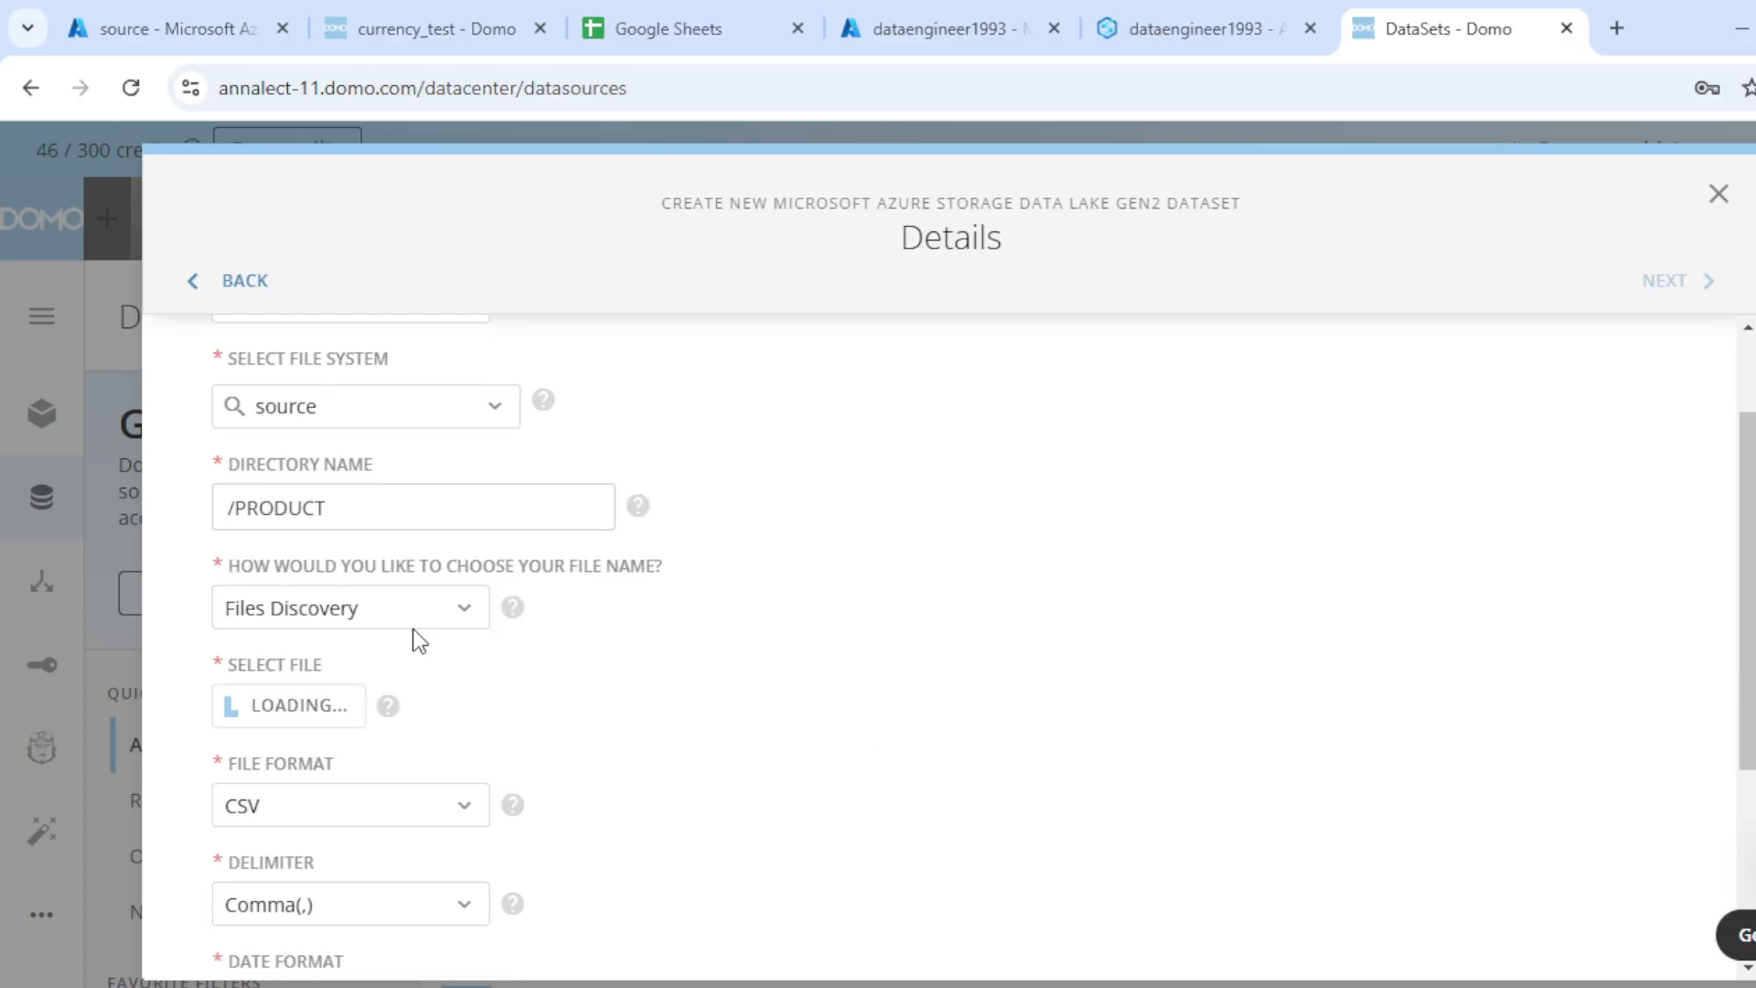
click(412, 617)
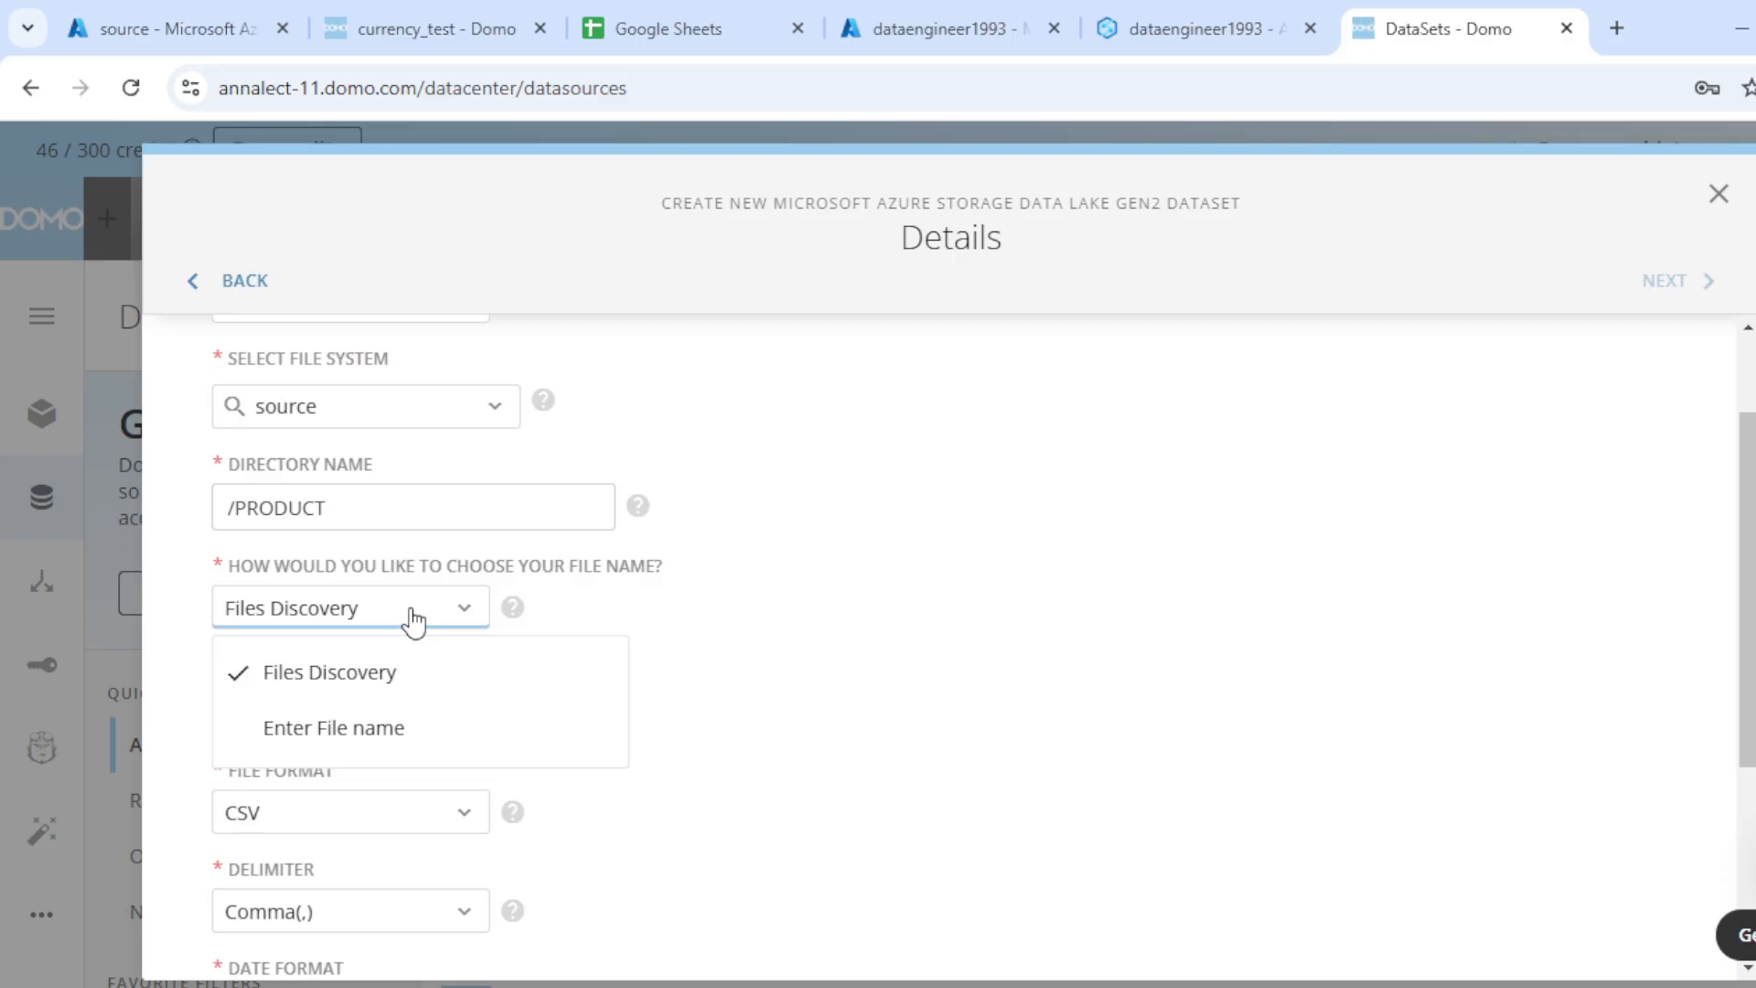
click(385, 729)
click(308, 716)
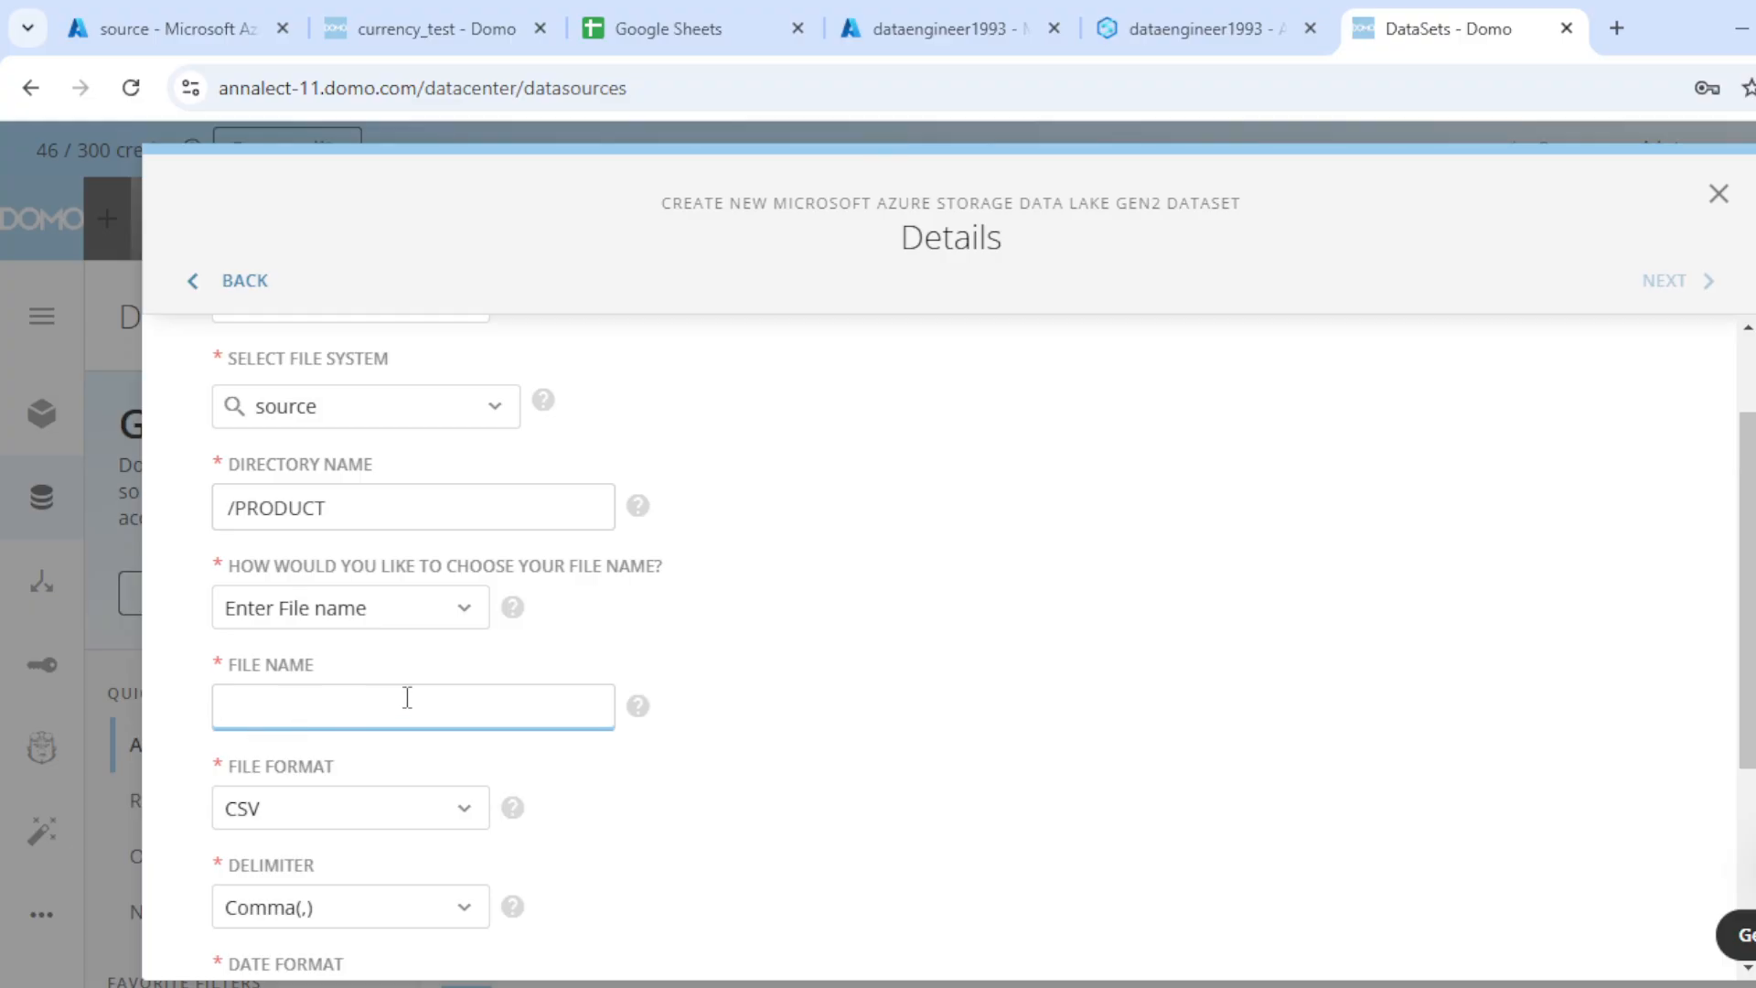
click(416, 608)
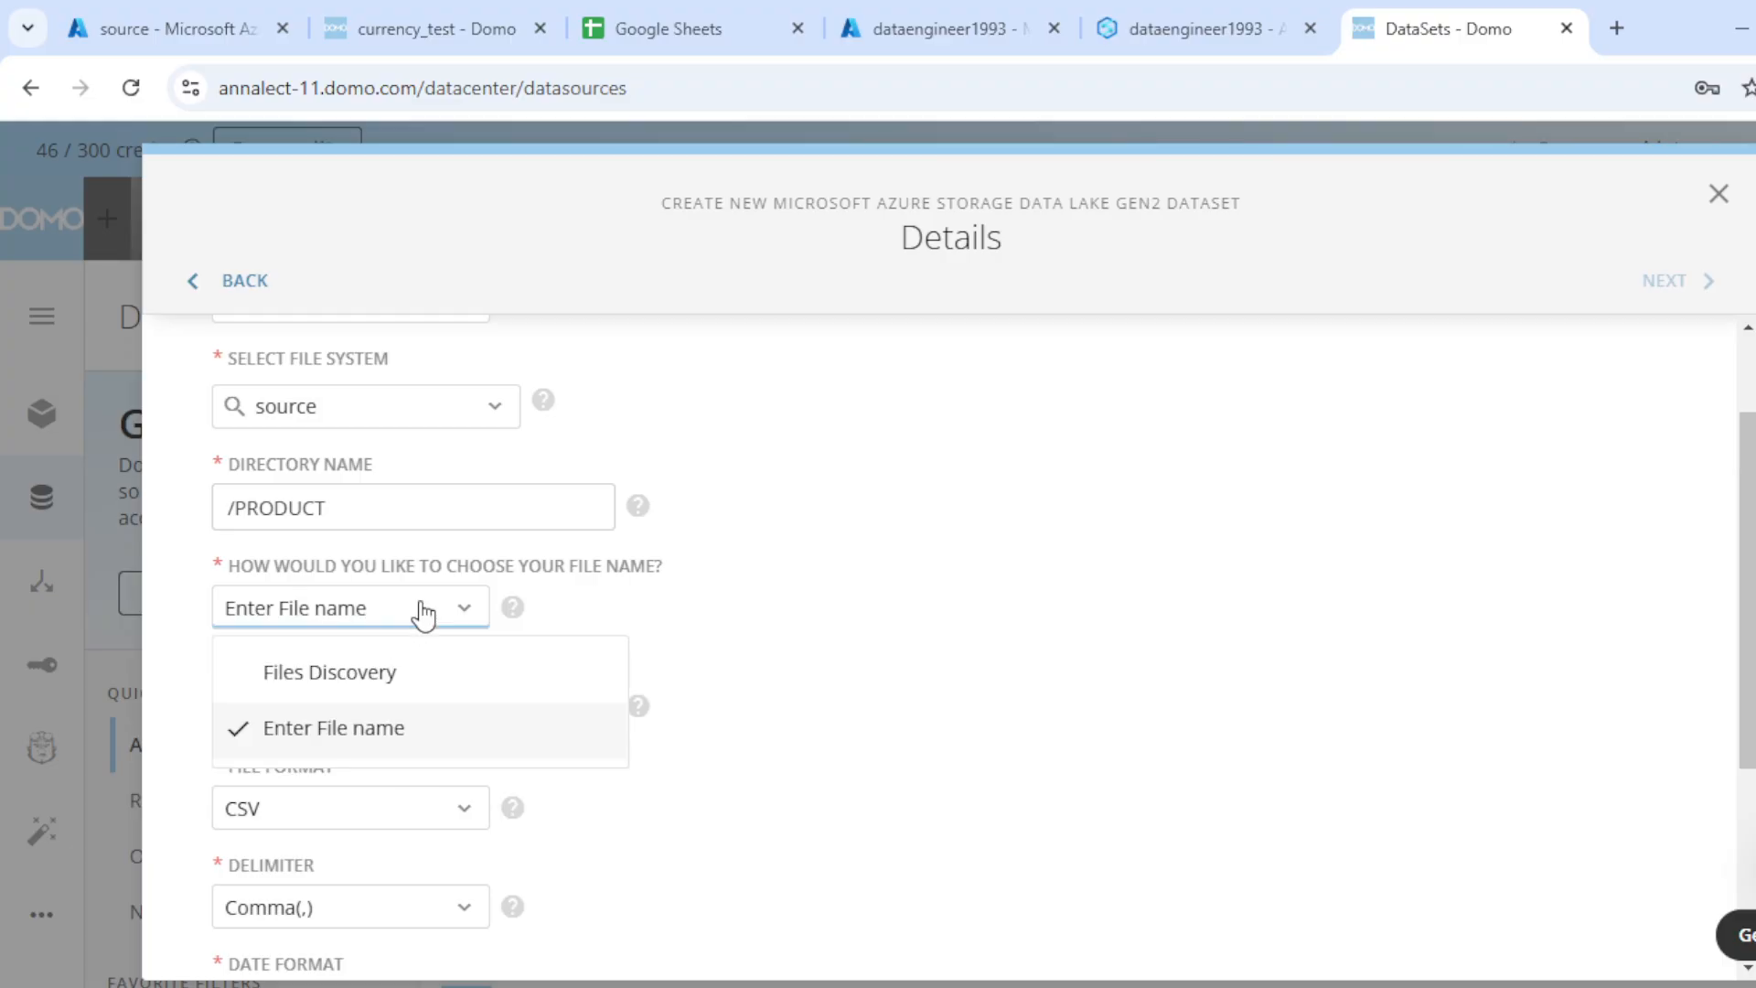
click(376, 681)
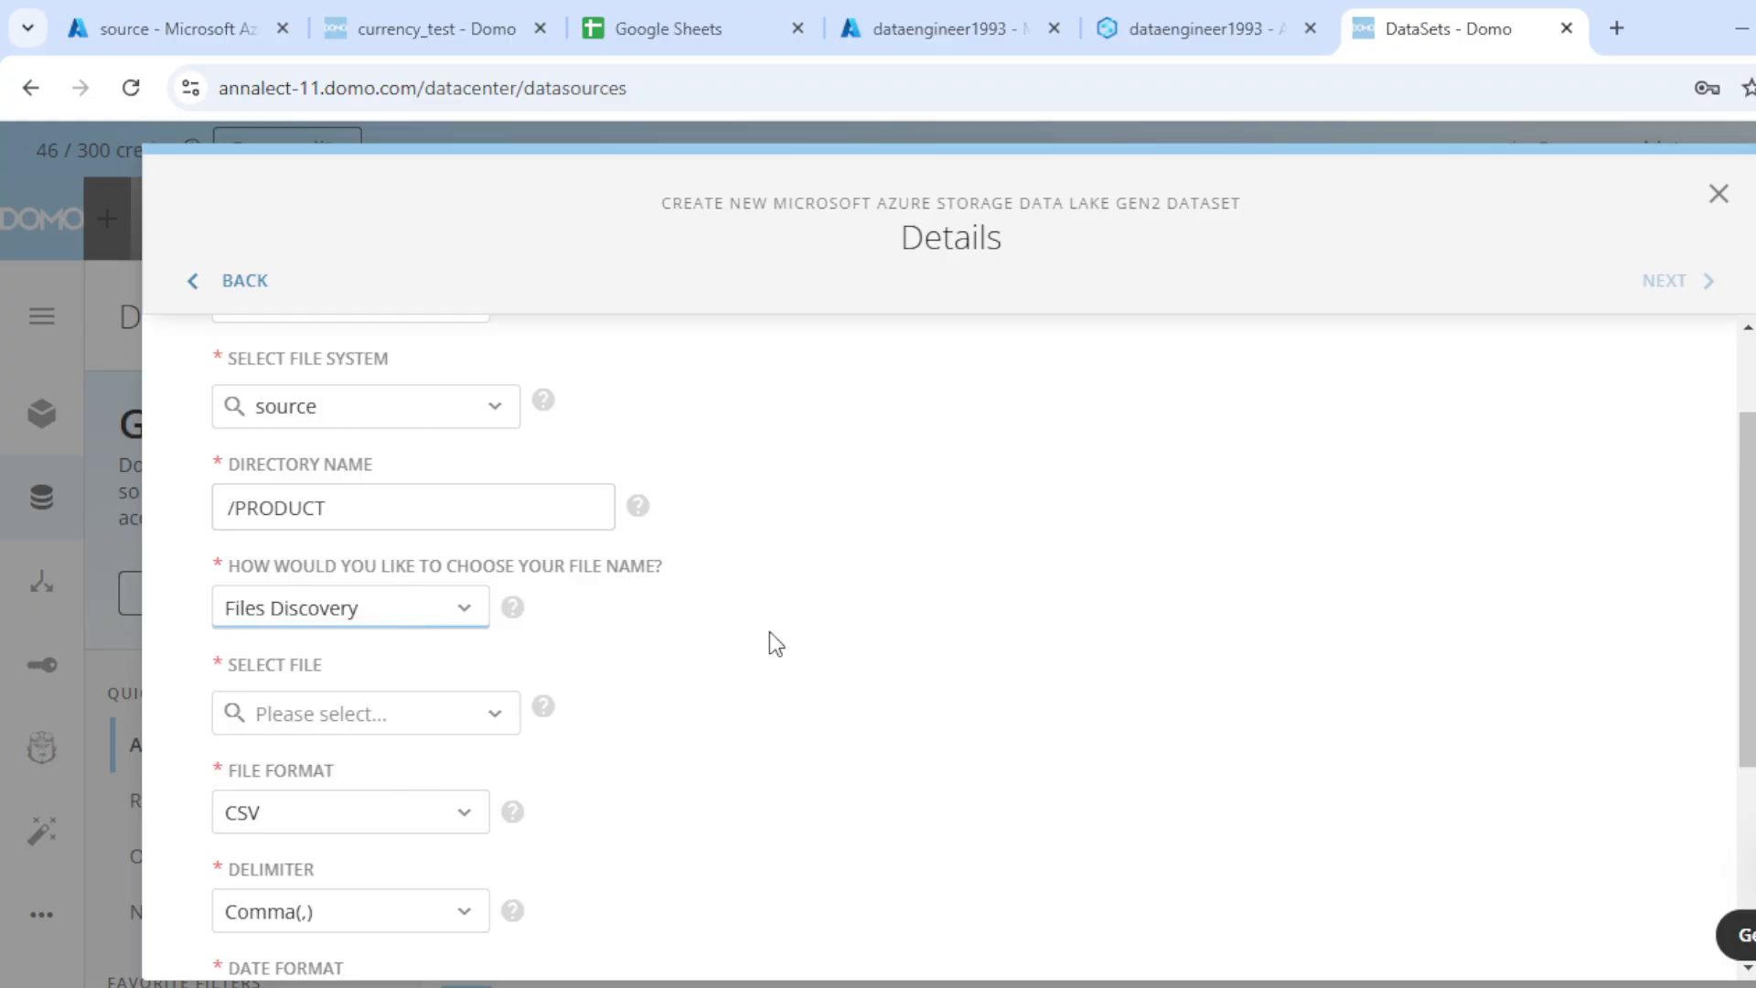
Check the files offered for the directory, and change the directory name to lowercase /product.
click(448, 723)
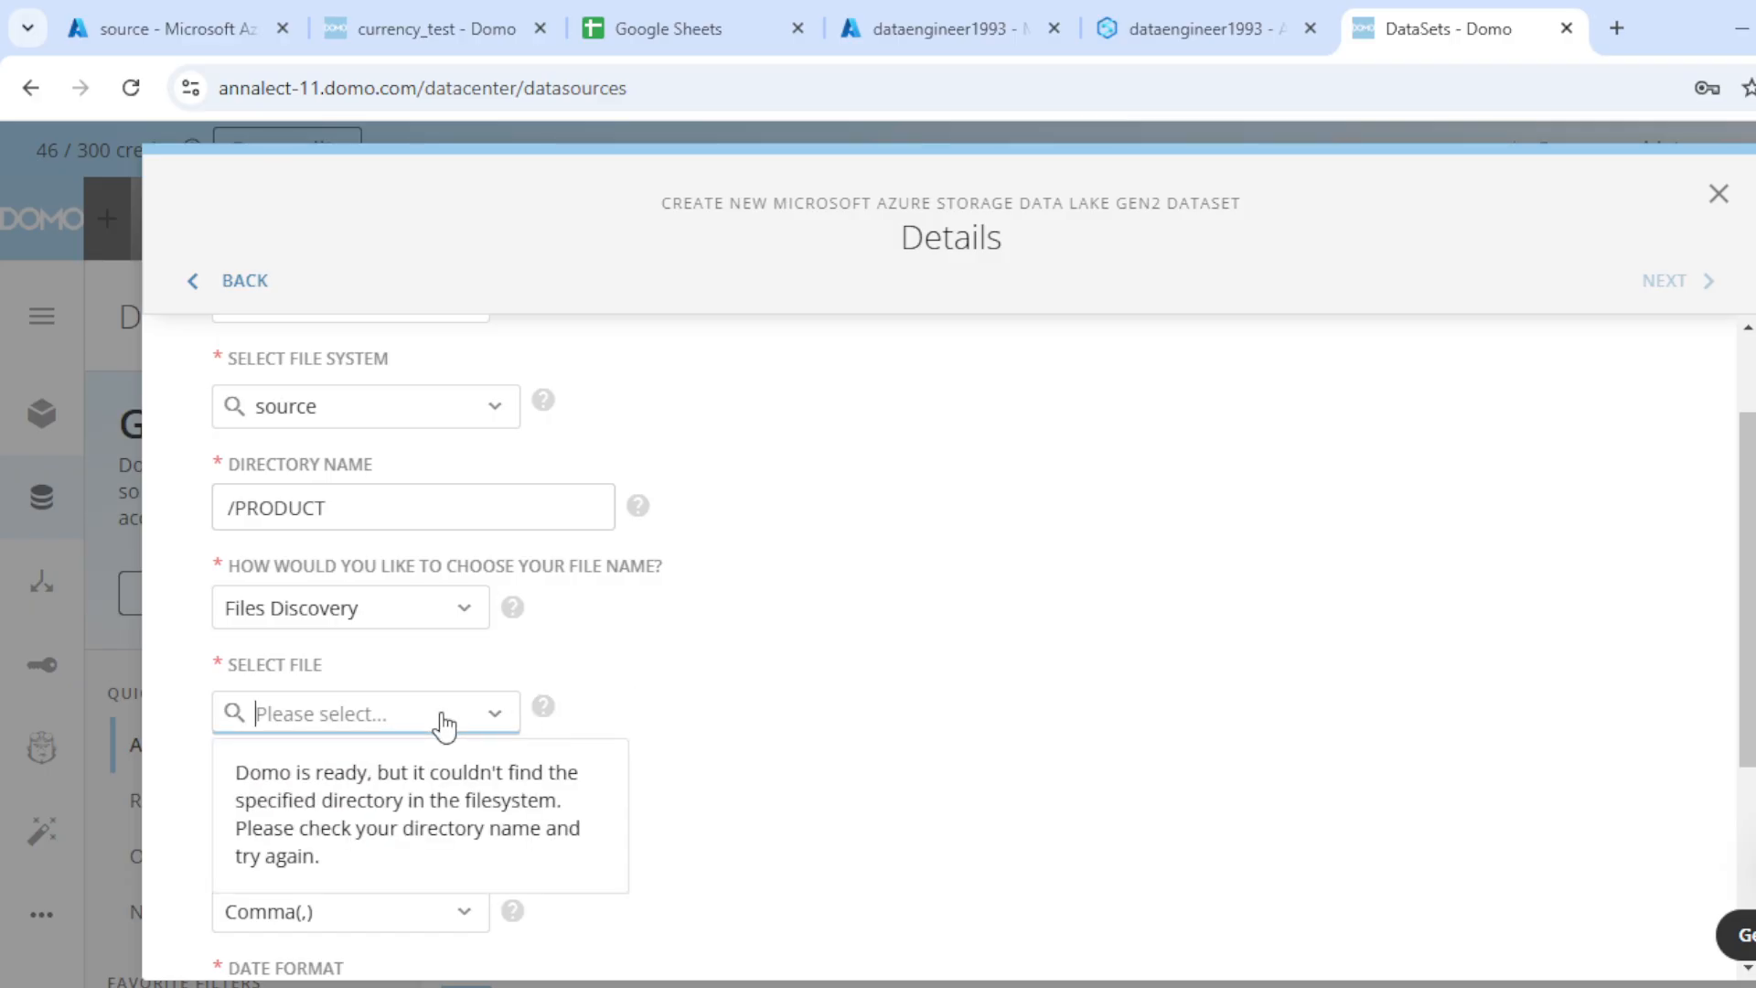
click(764, 567)
scroll(542, 737, down, 3)
scroll(540, 737, up, 3)
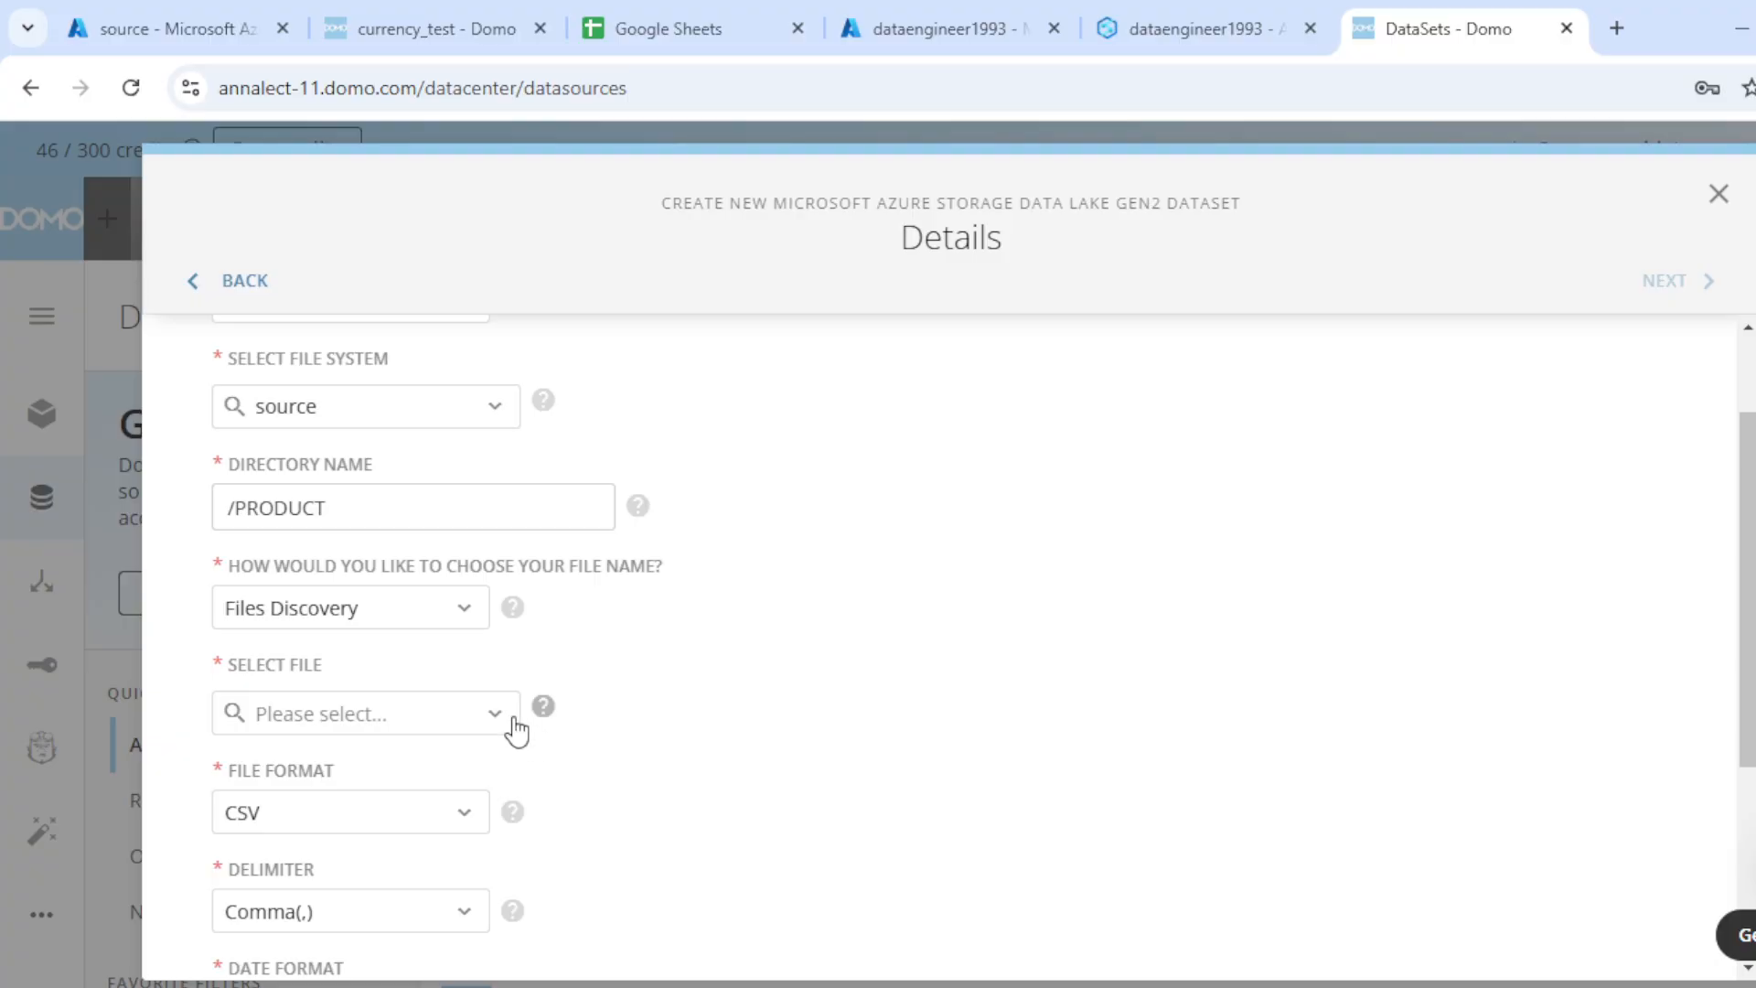
click(391, 507)
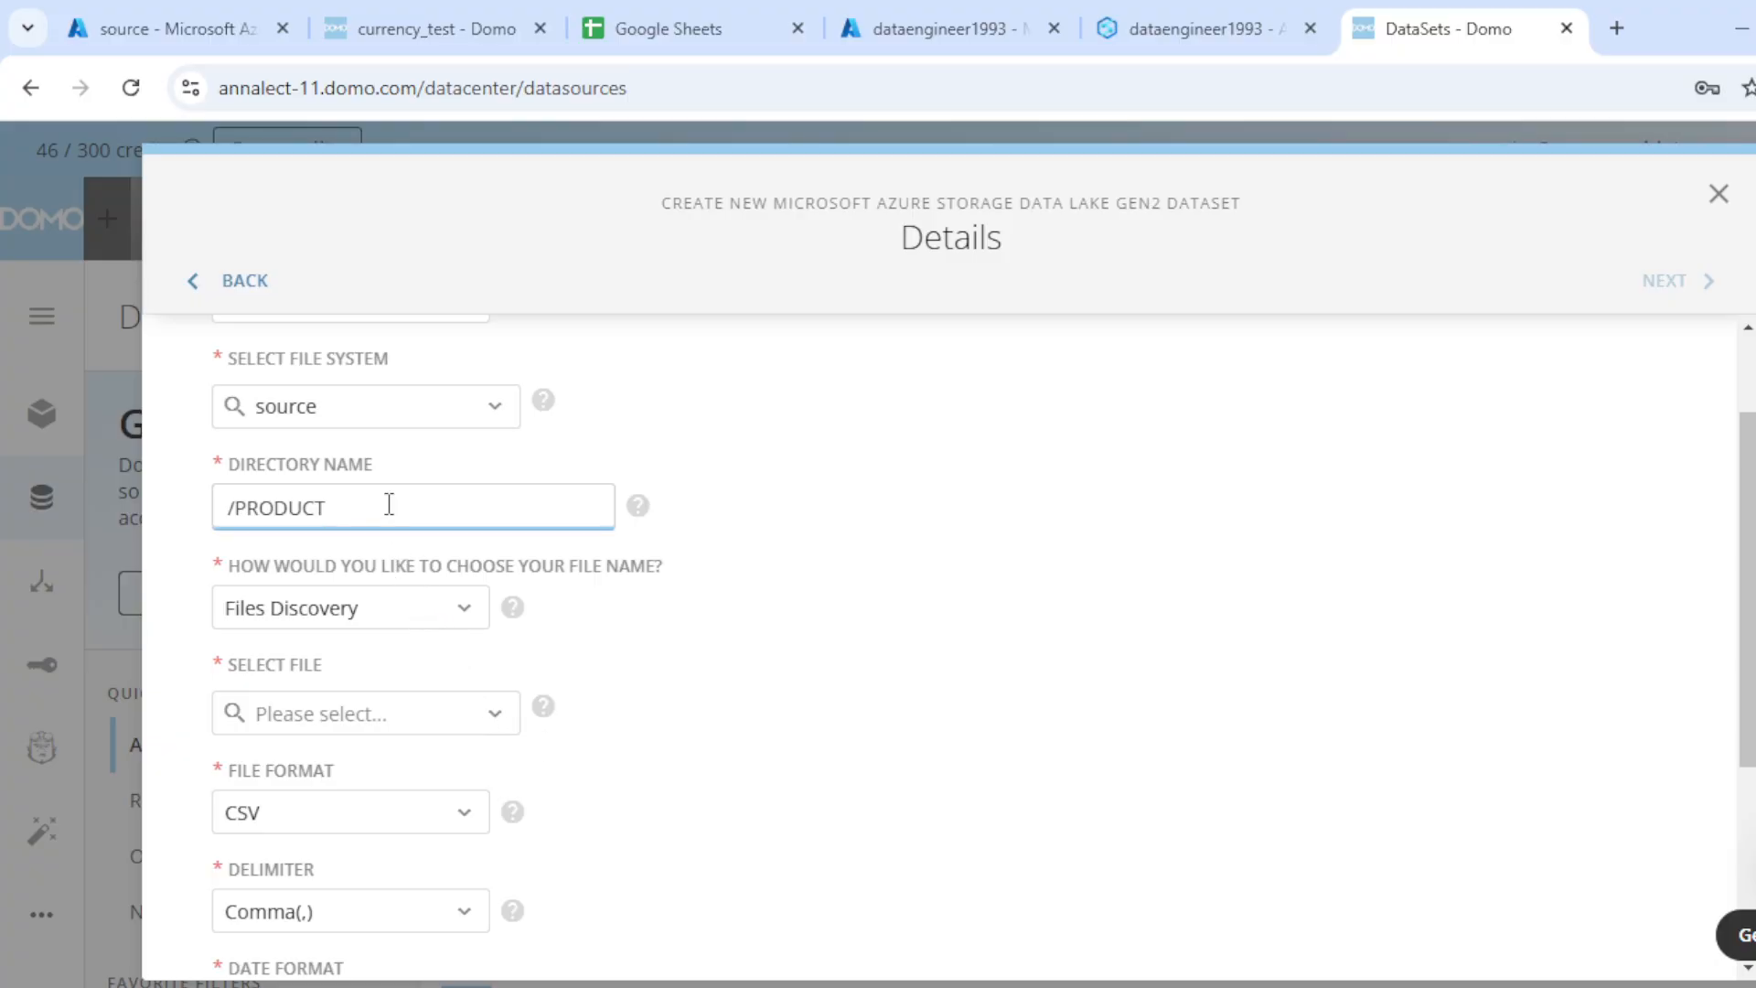
key(BackSpace)
key(BackSpace)
key(BackSpace)
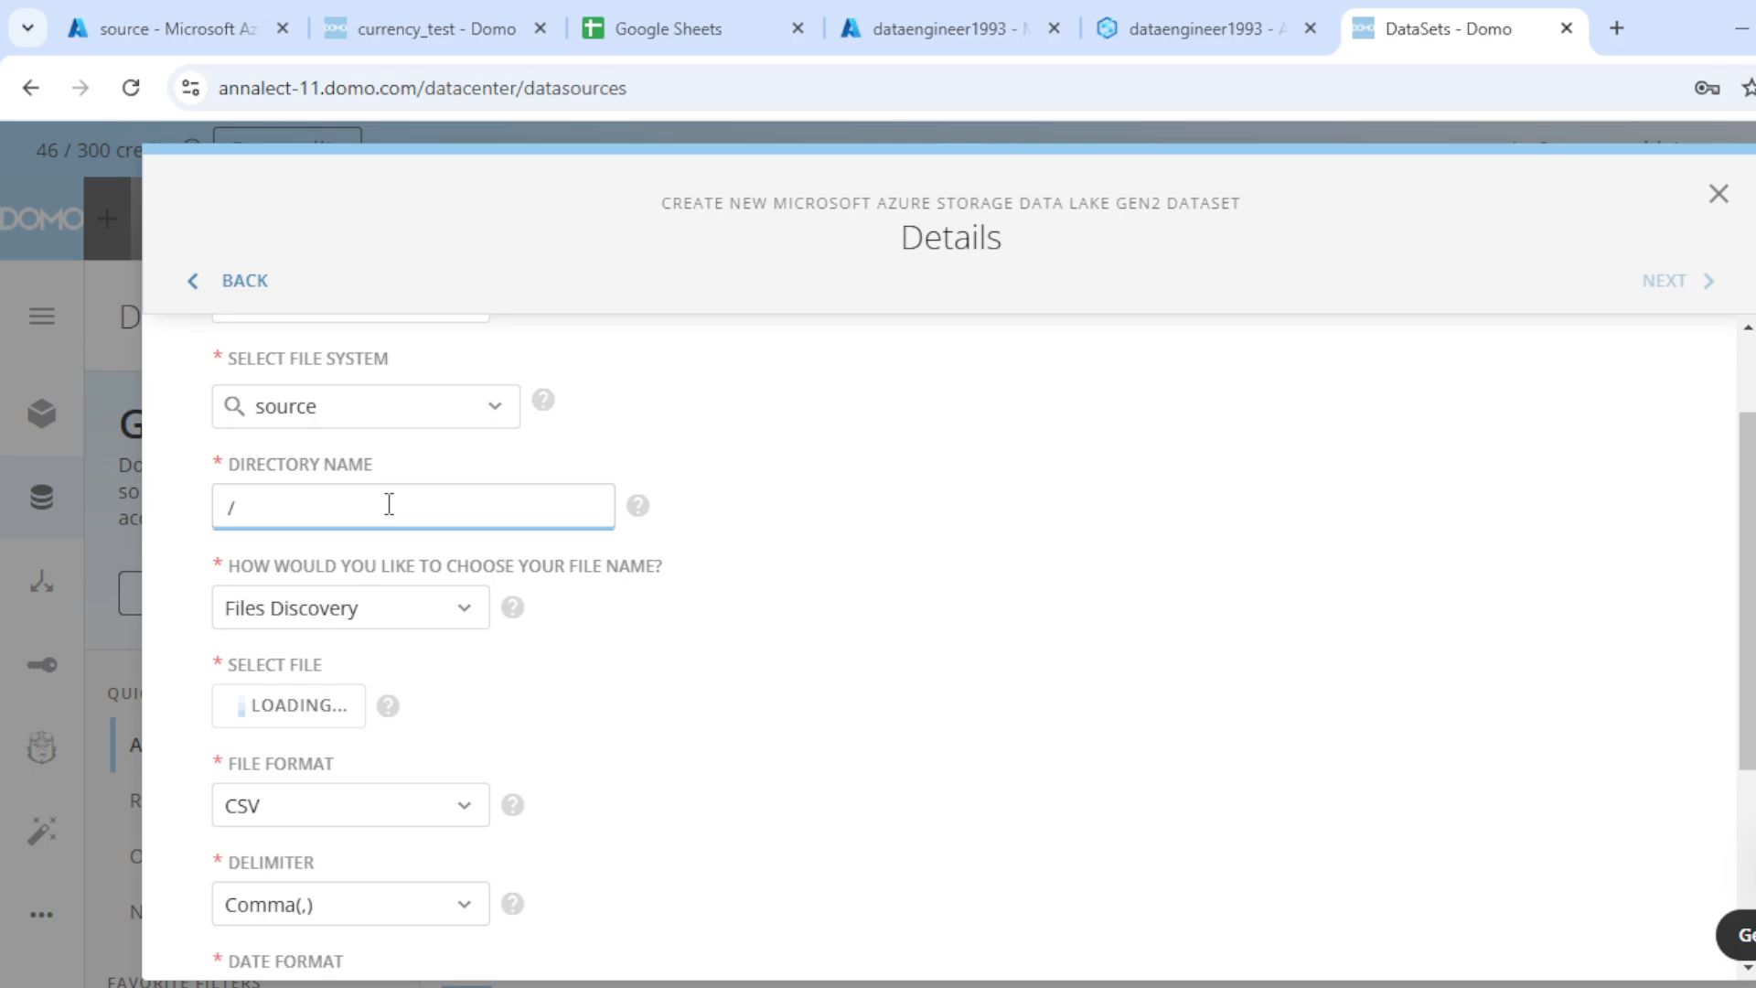
text(product)
click(888, 769)
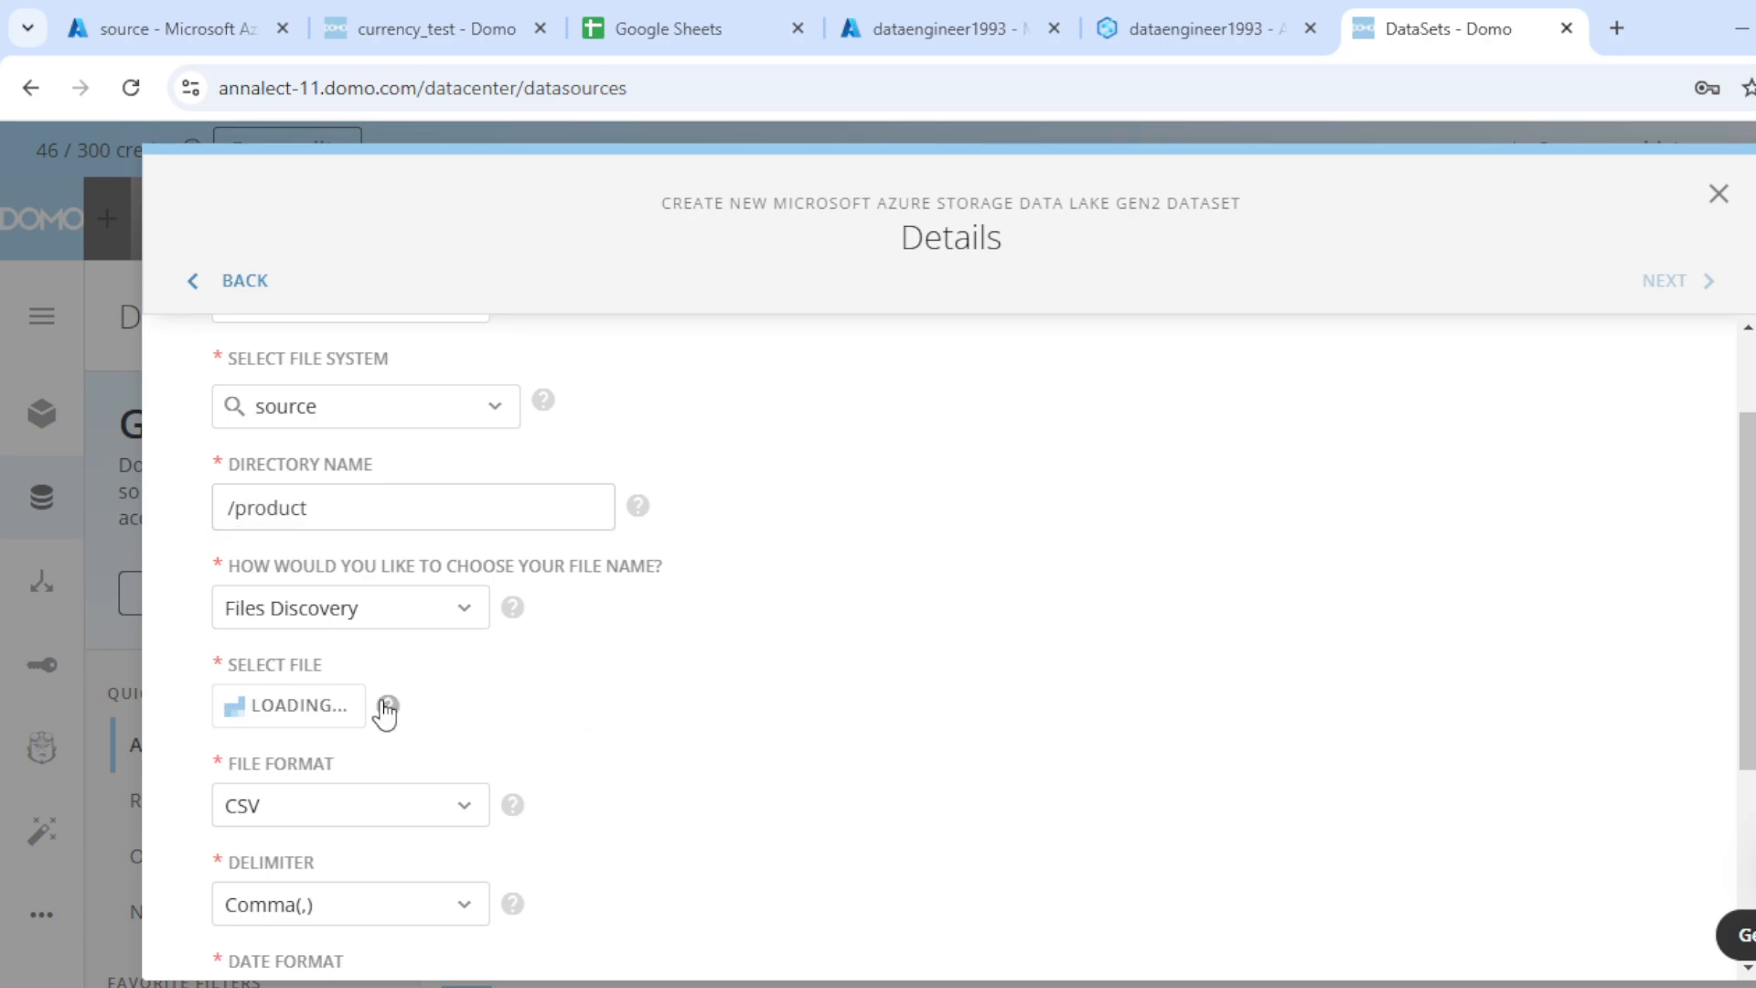
Compare the offered files with the product folder in the Azure portal, and select dim_products.csv in Domo as the file to import.
click(327, 720)
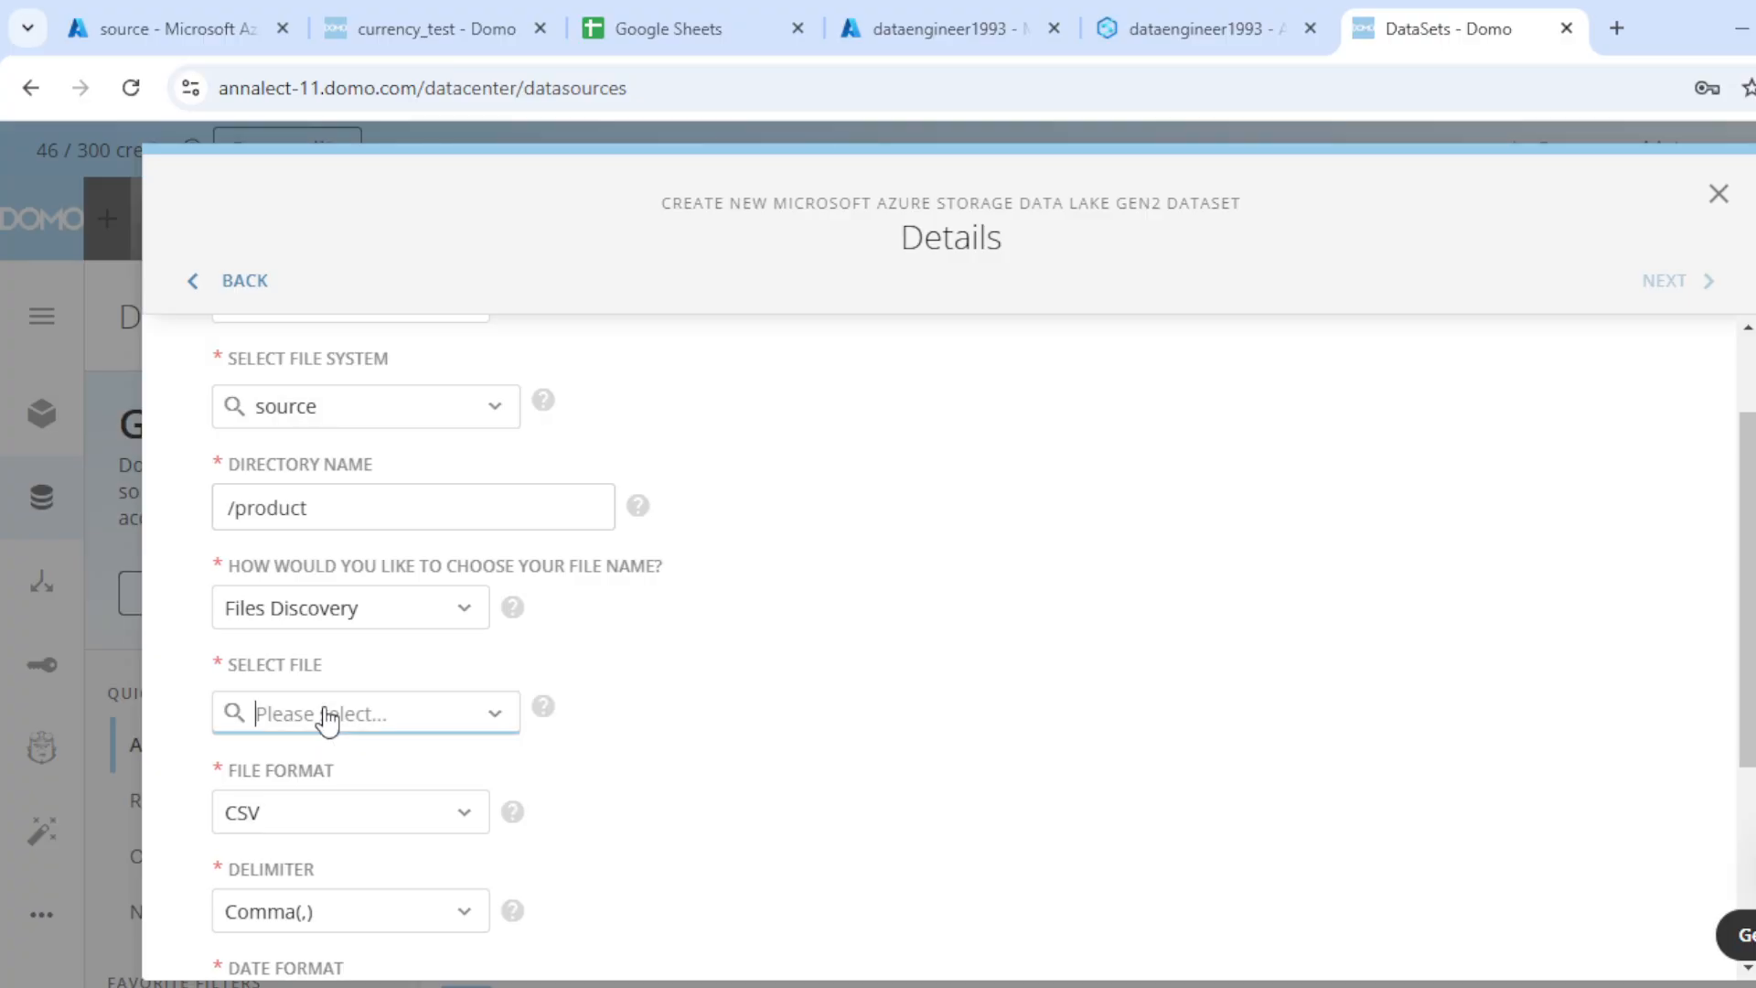
scroll(327, 718, down, 1)
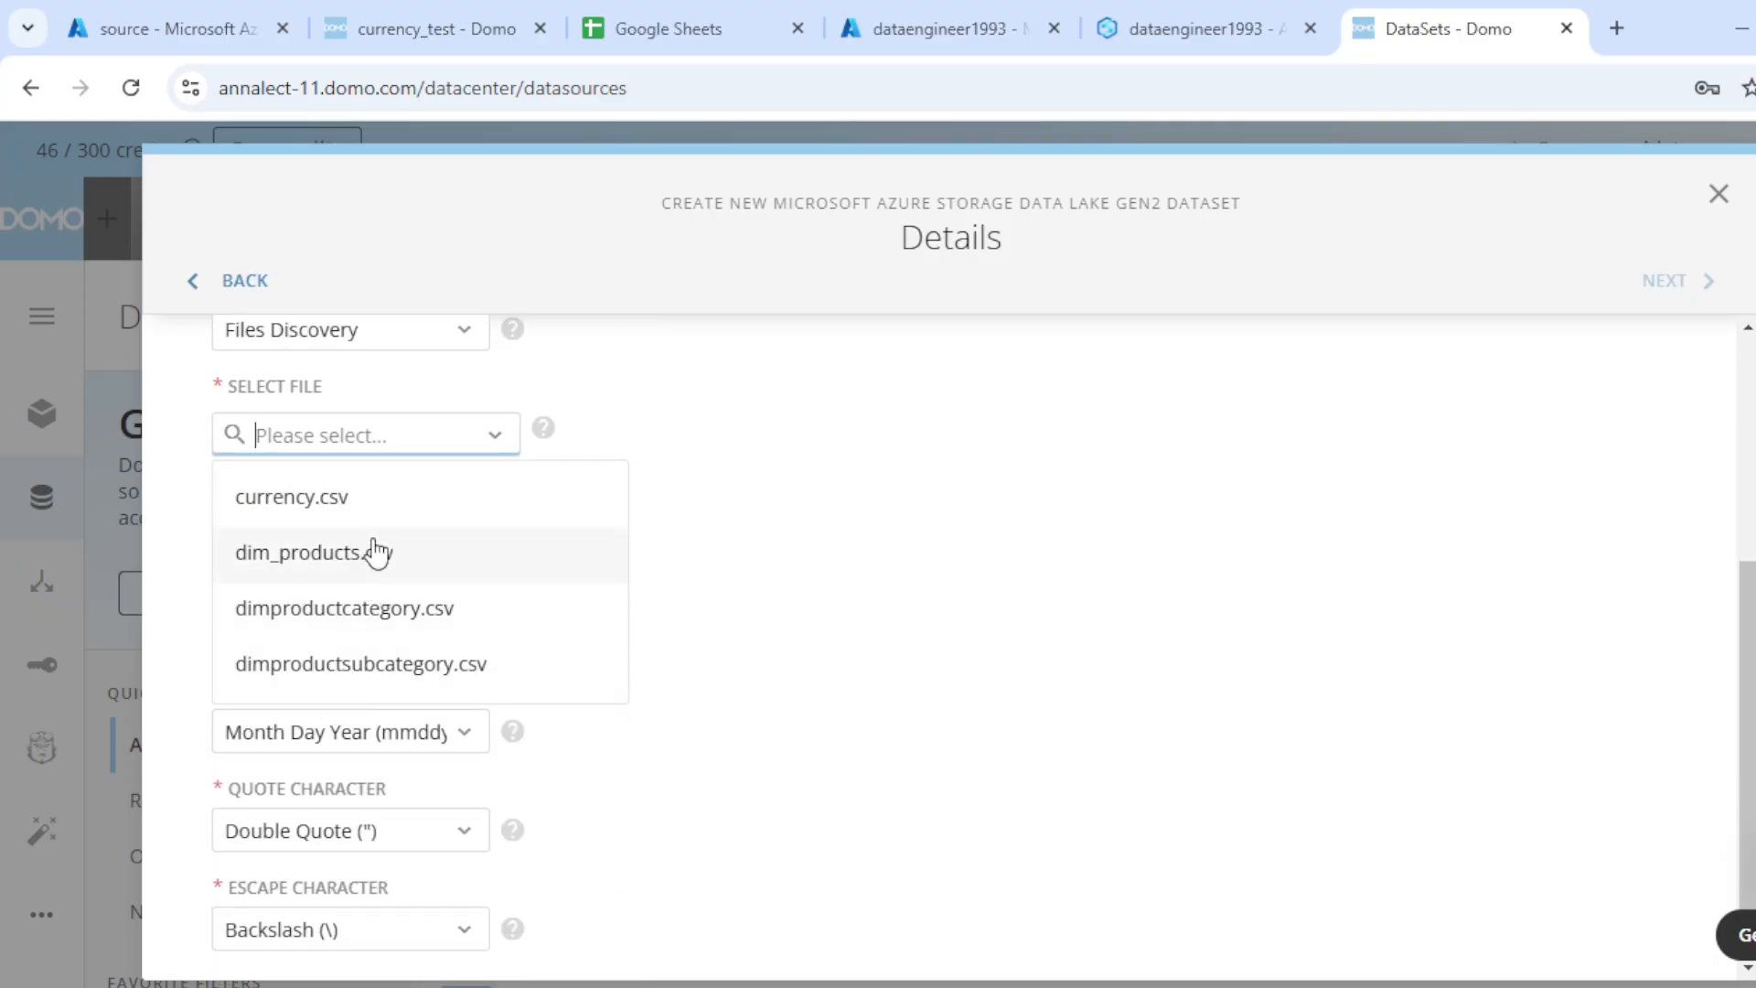
click(166, 11)
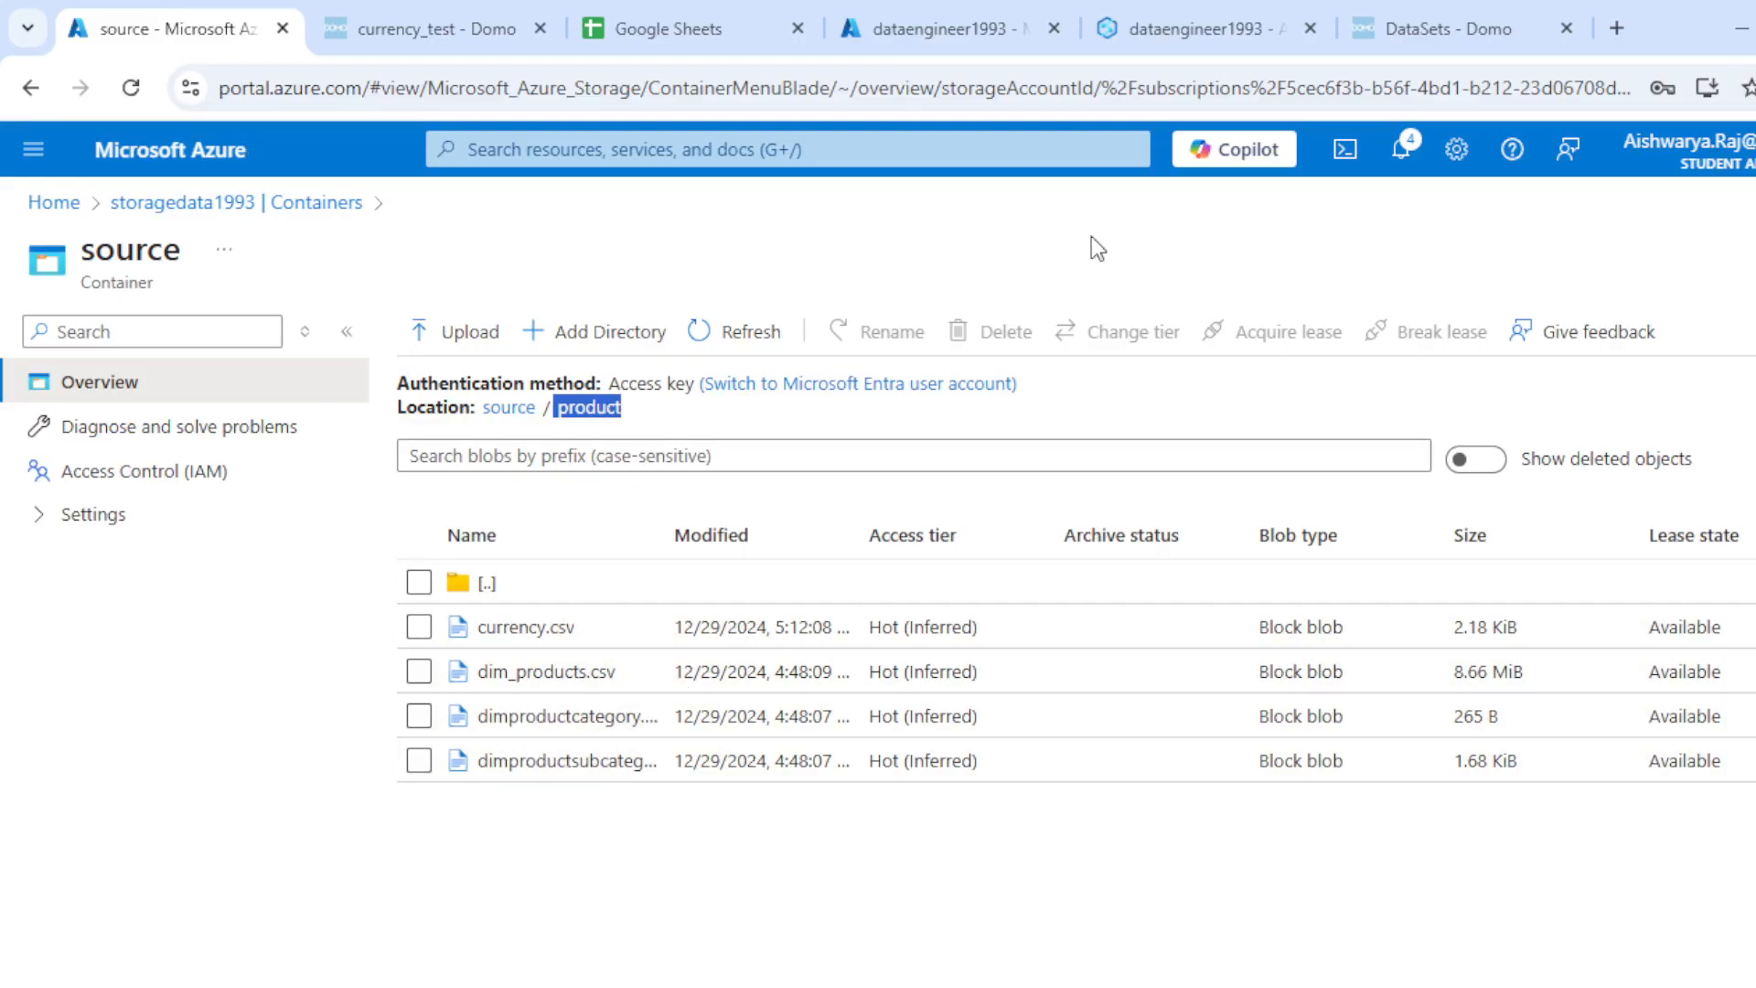
click(1413, 20)
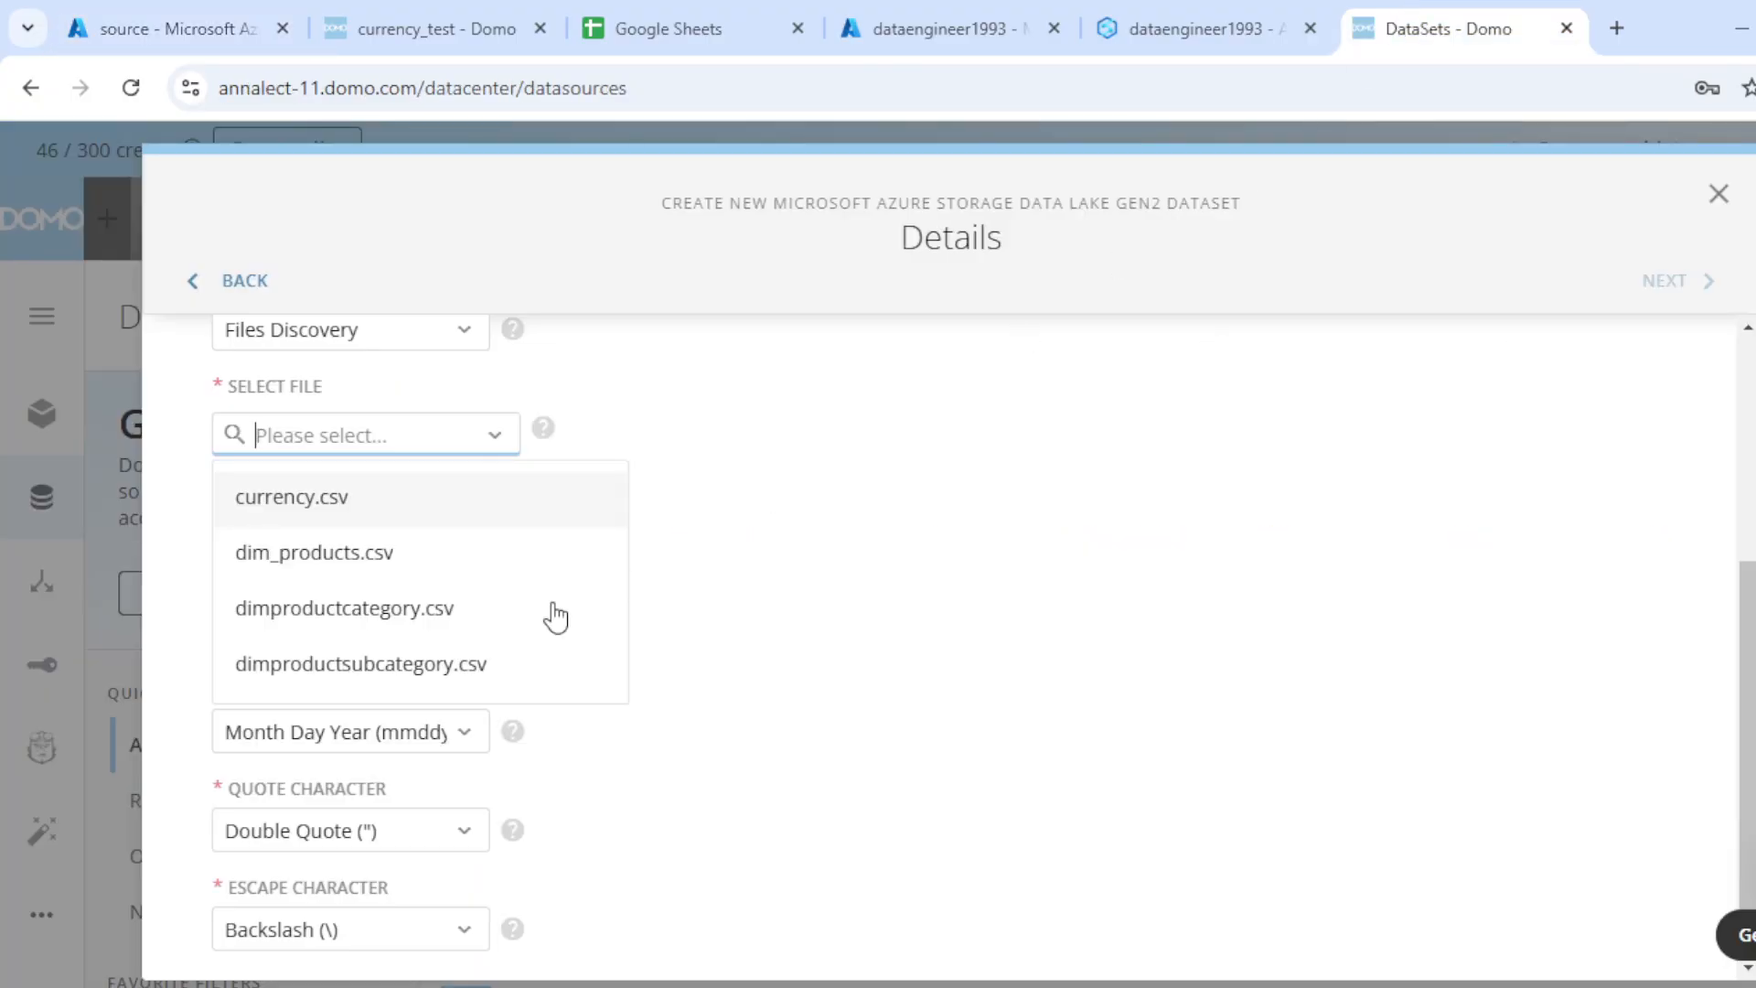
click(318, 560)
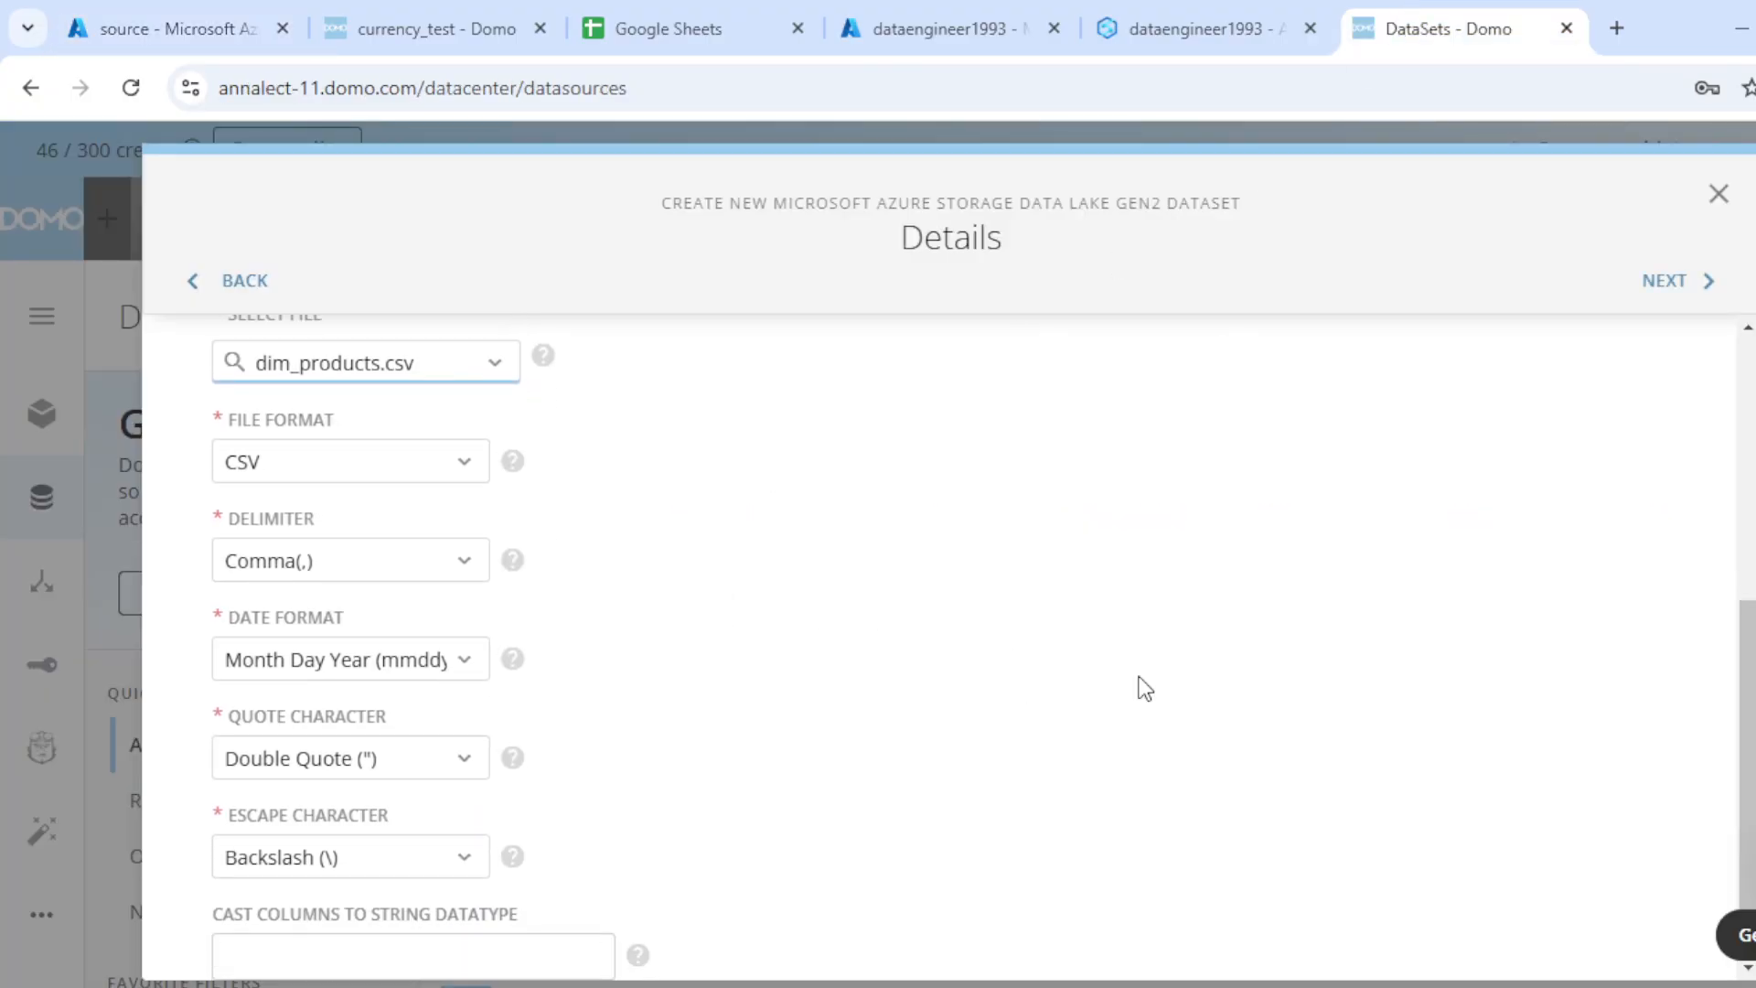
Review the dataset details, including the directory, file, file format, delimiter, date format, quote character and escape character settings.
scroll(672, 794, up, 5)
scroll(657, 767, down, 4)
scroll(657, 766, down, 1)
scroll(1023, 645, up, 3)
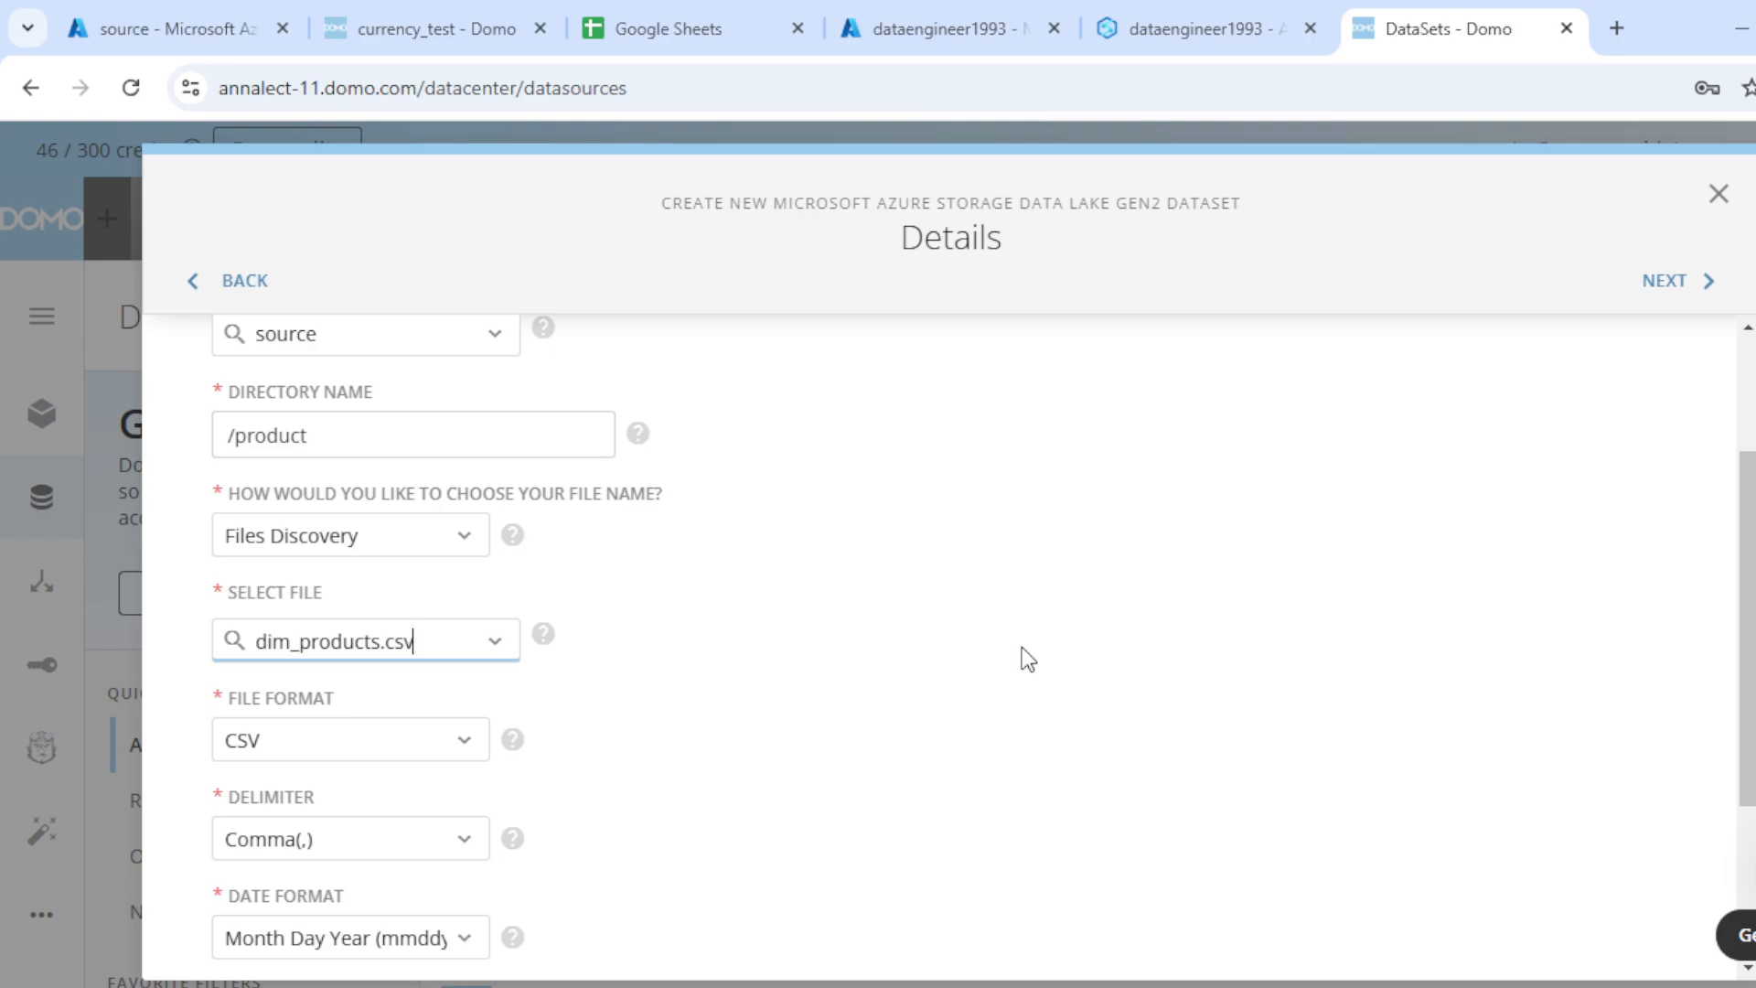
scroll(1022, 649, down, 2)
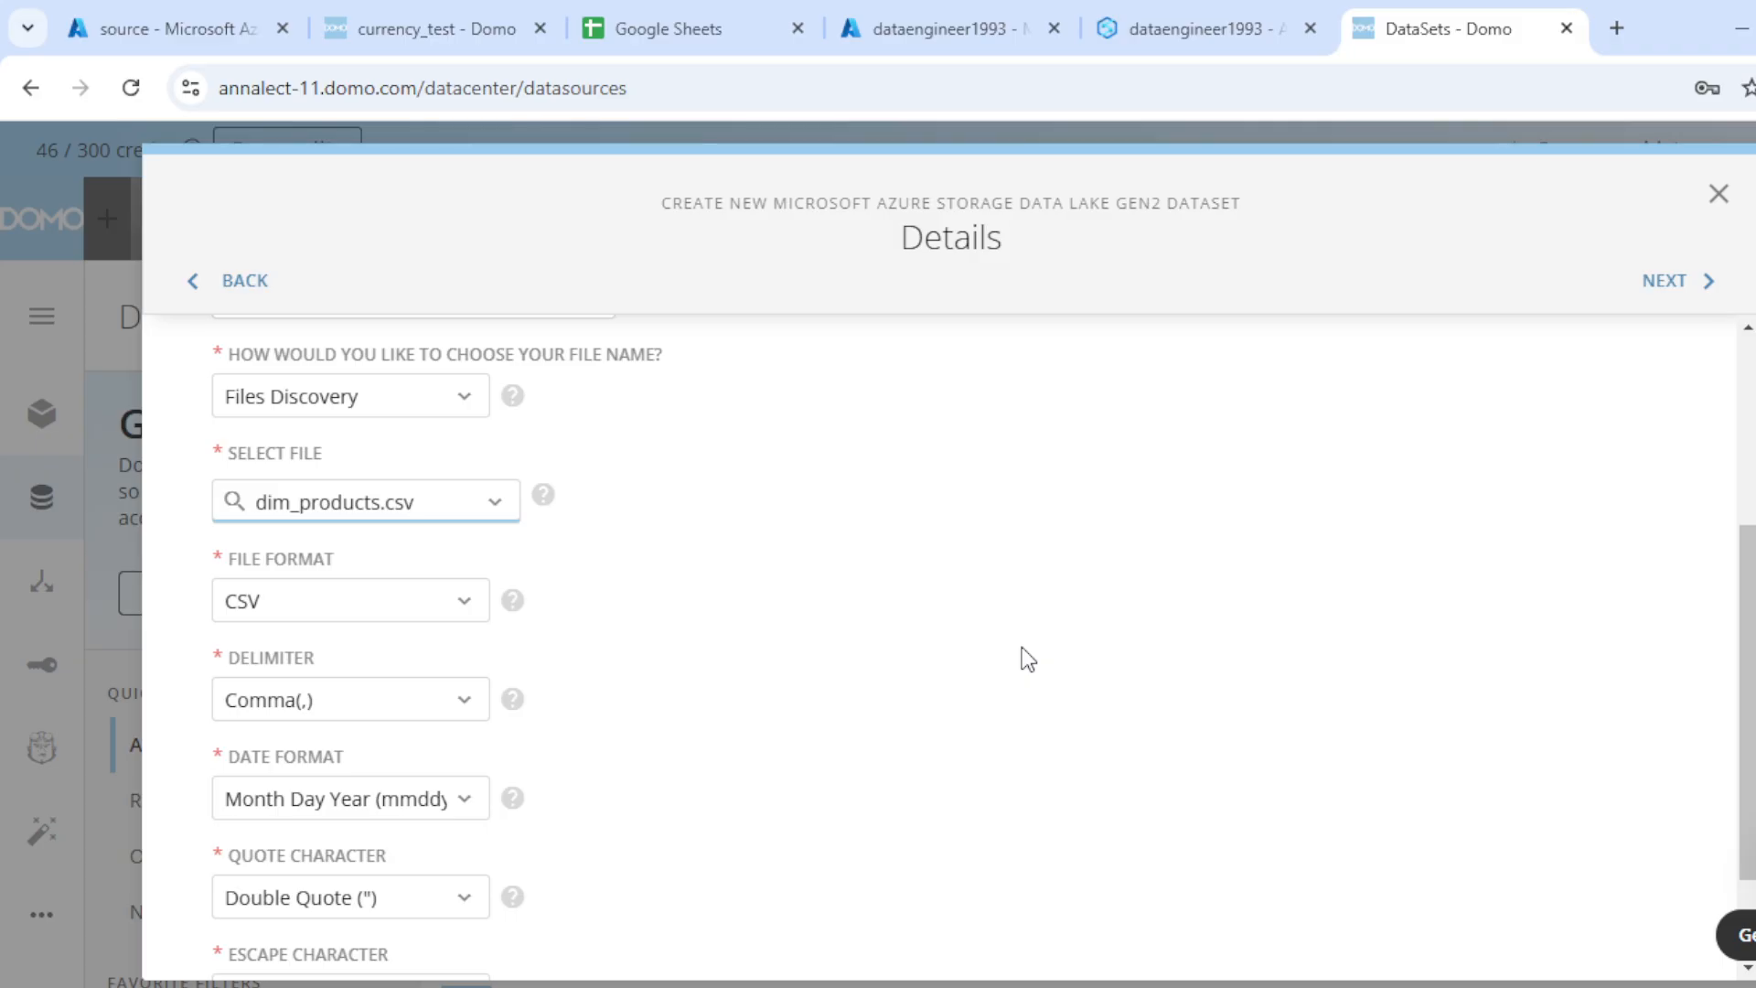
scroll(1023, 646, down, 2)
scroll(1023, 641, up, 4)
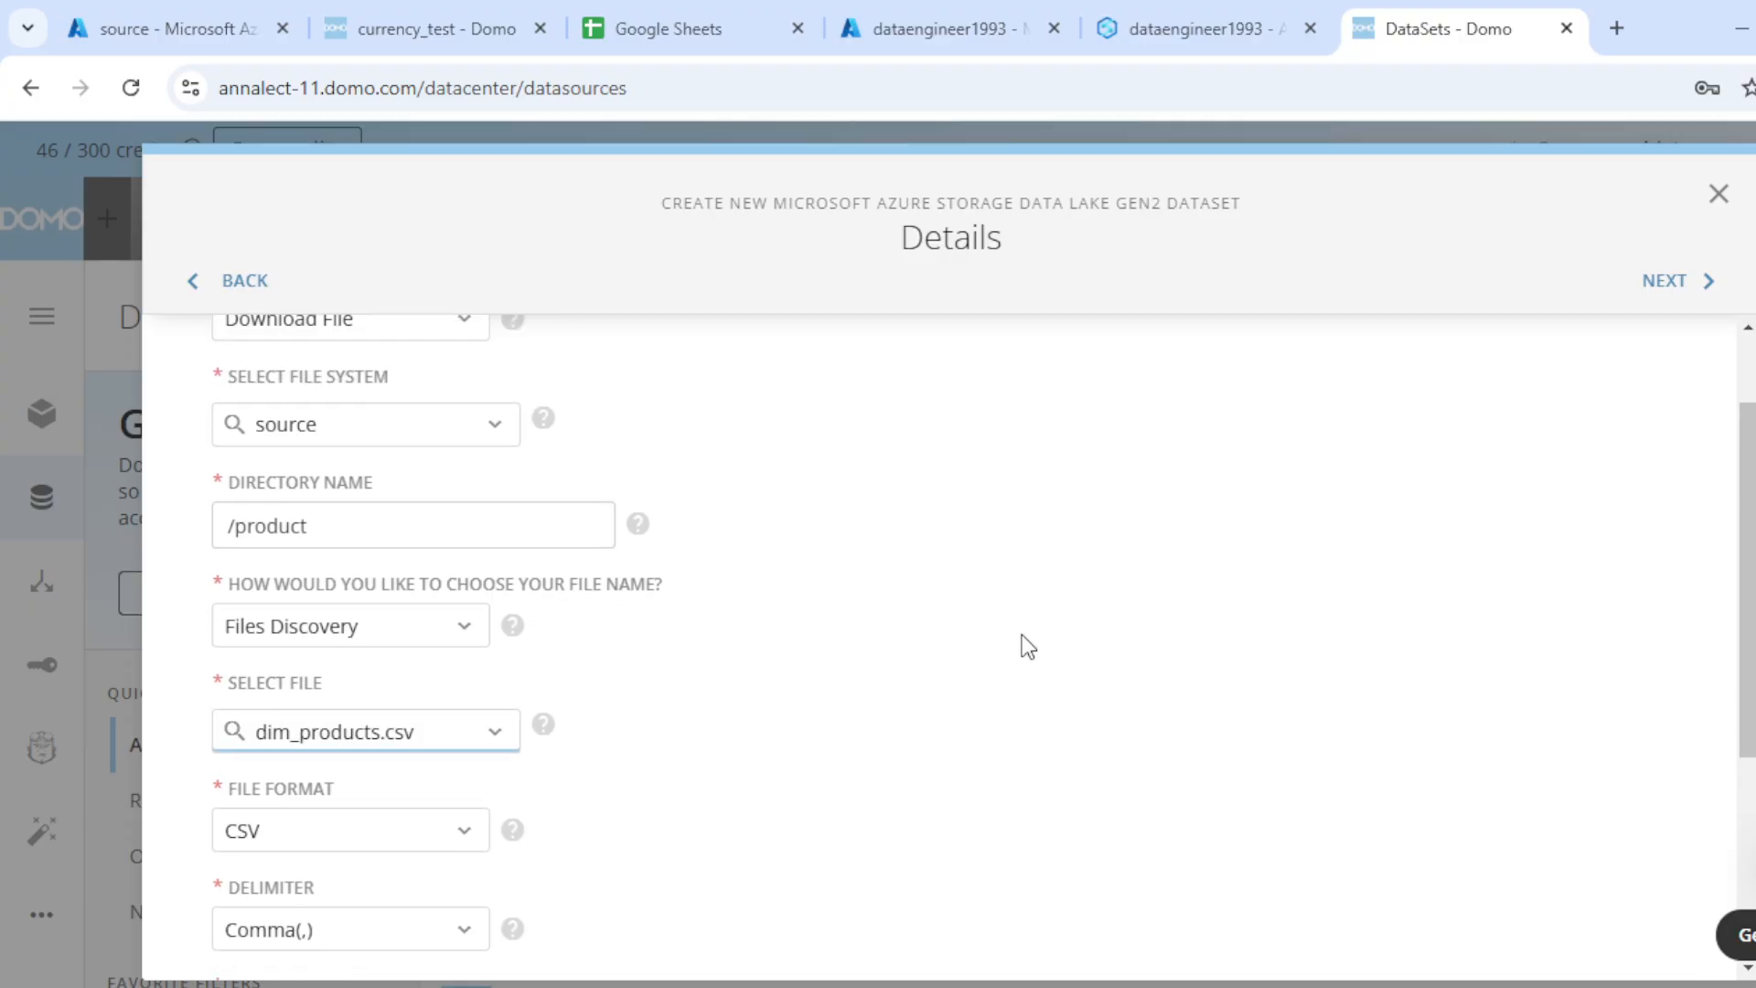
scroll(1021, 636, up, 1)
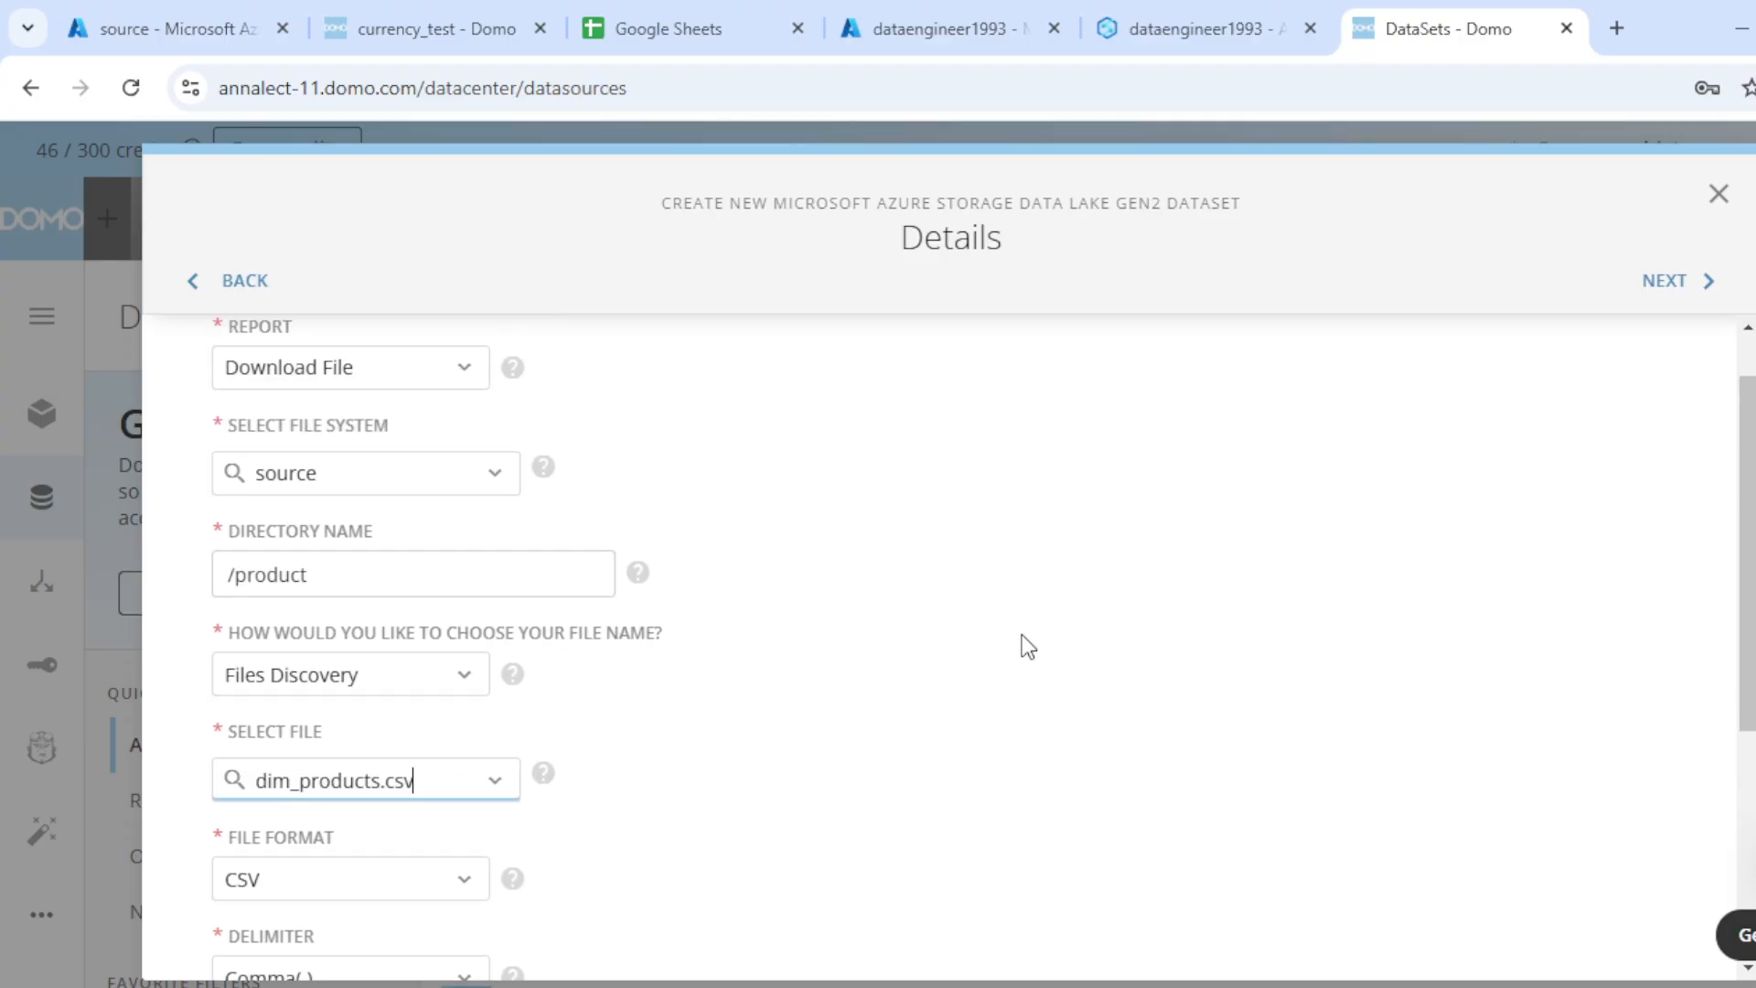
scroll(631, 773, down, 5)
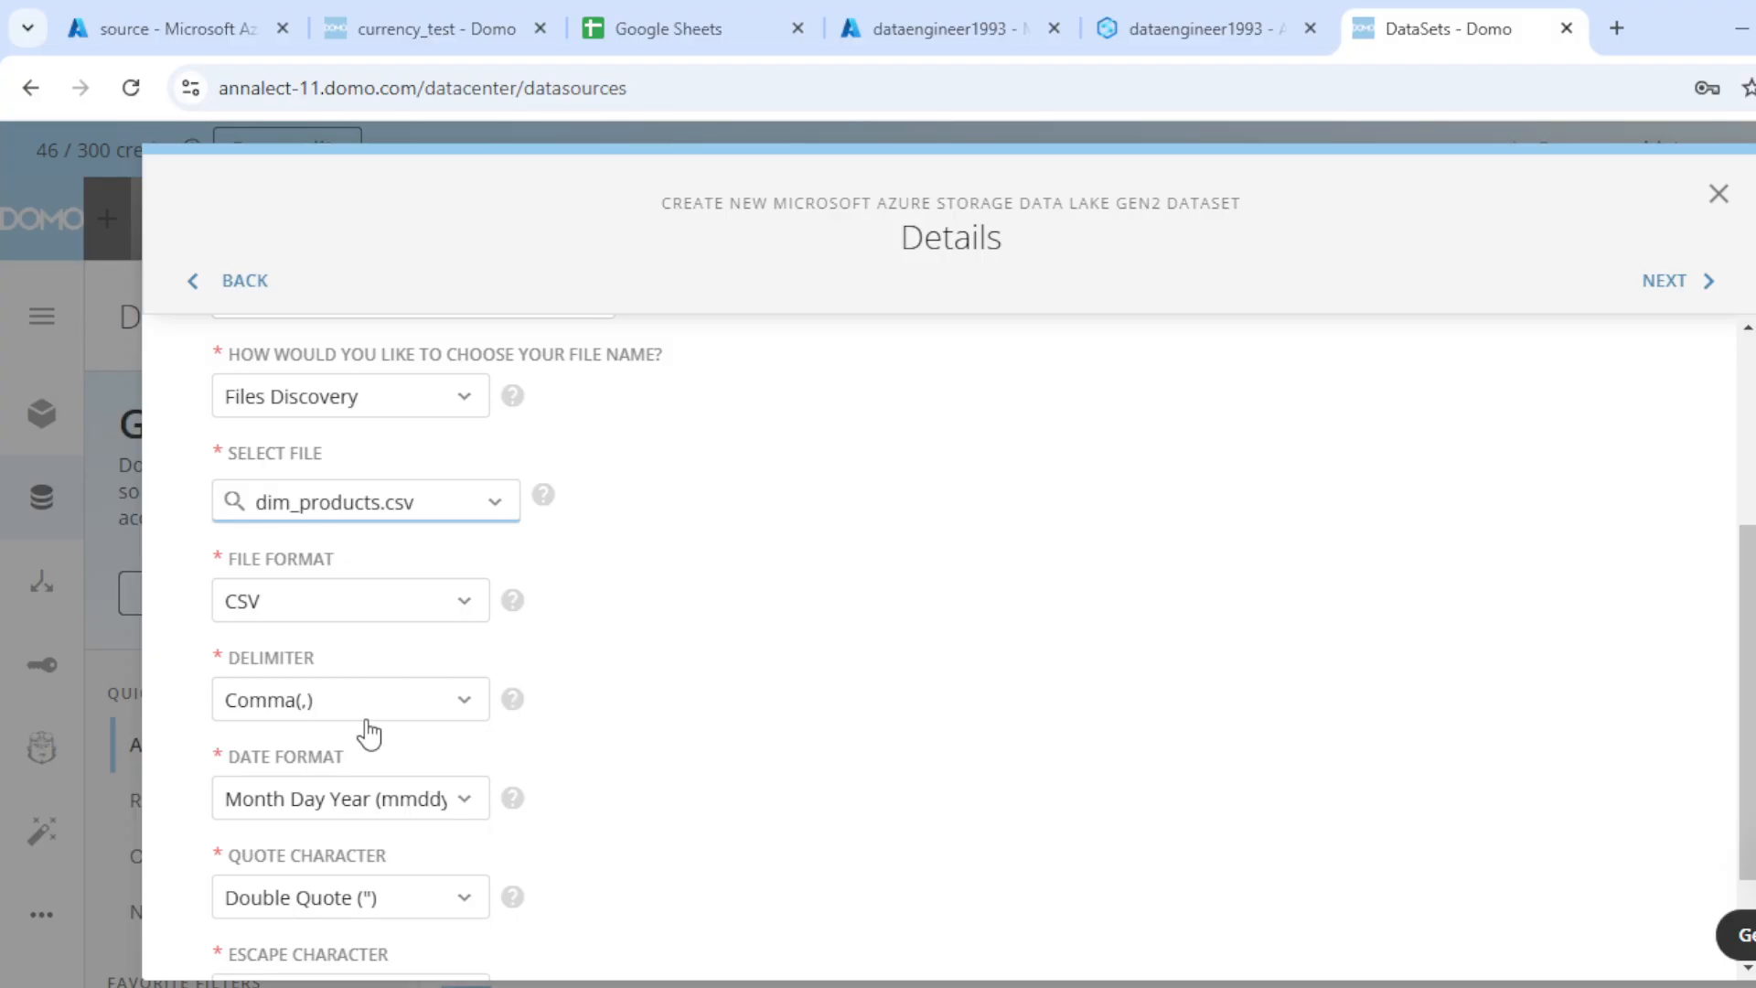
scroll(850, 577, up, 4)
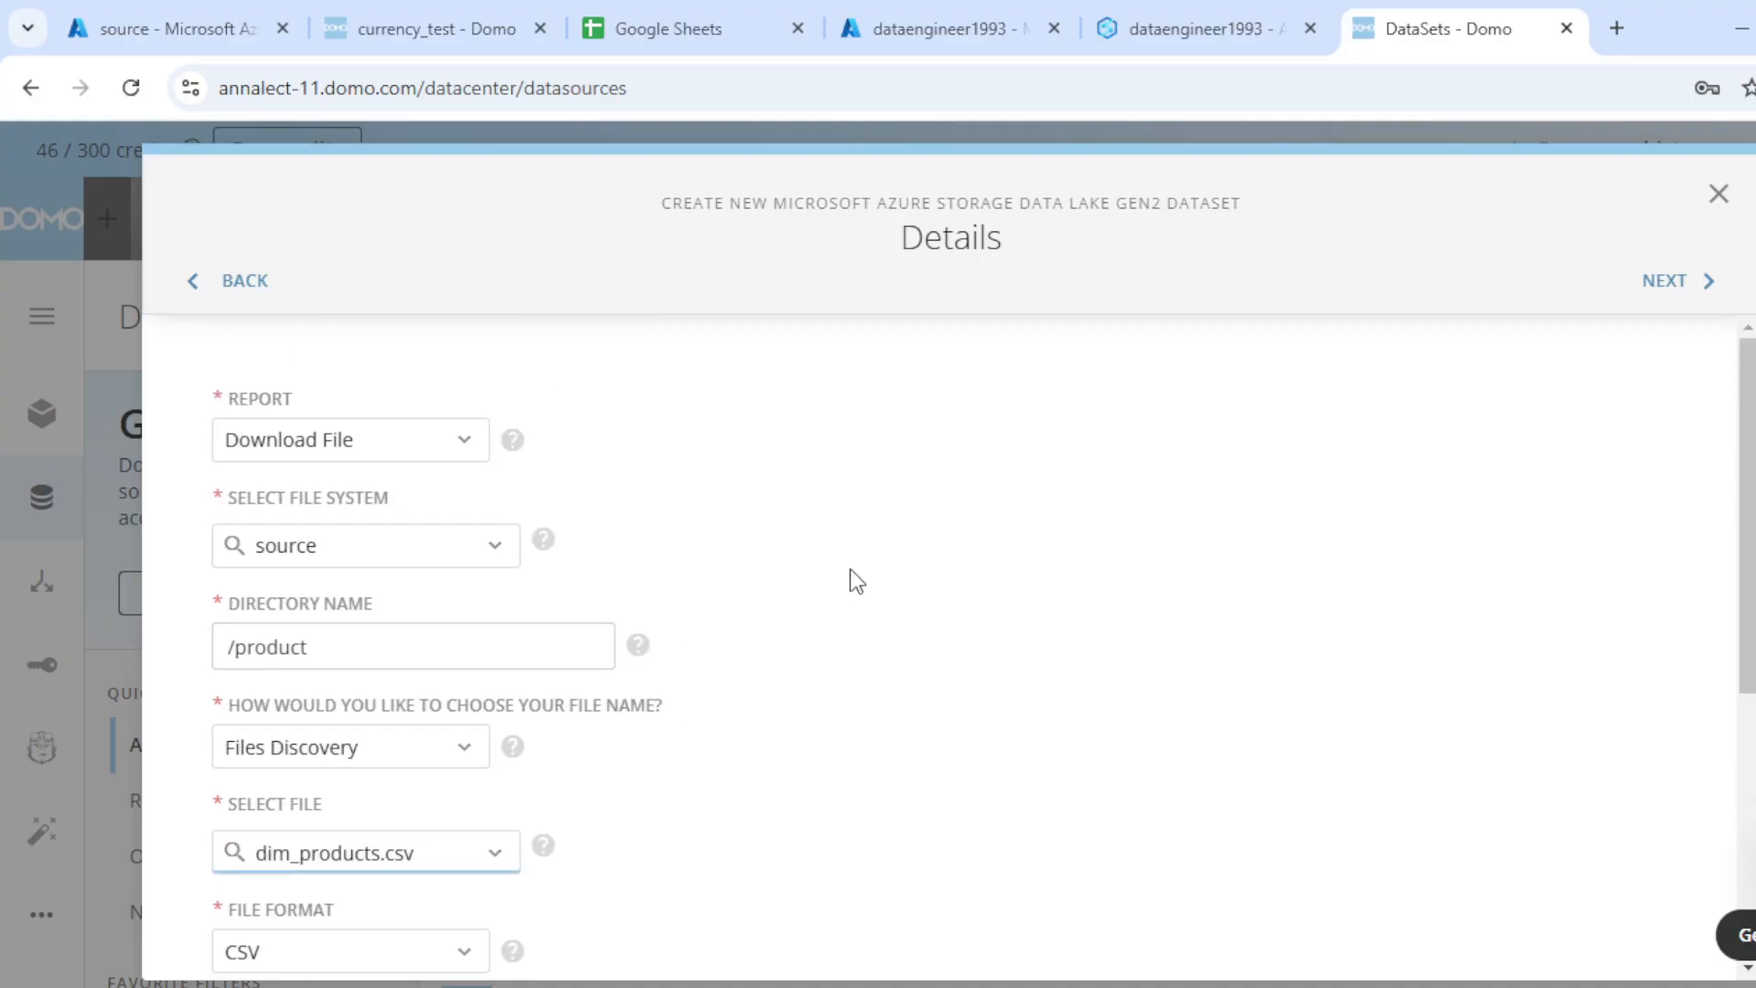
Accept the dataset details, set the update interval to Manually, and proceed to the dataset naming page.
click(1664, 285)
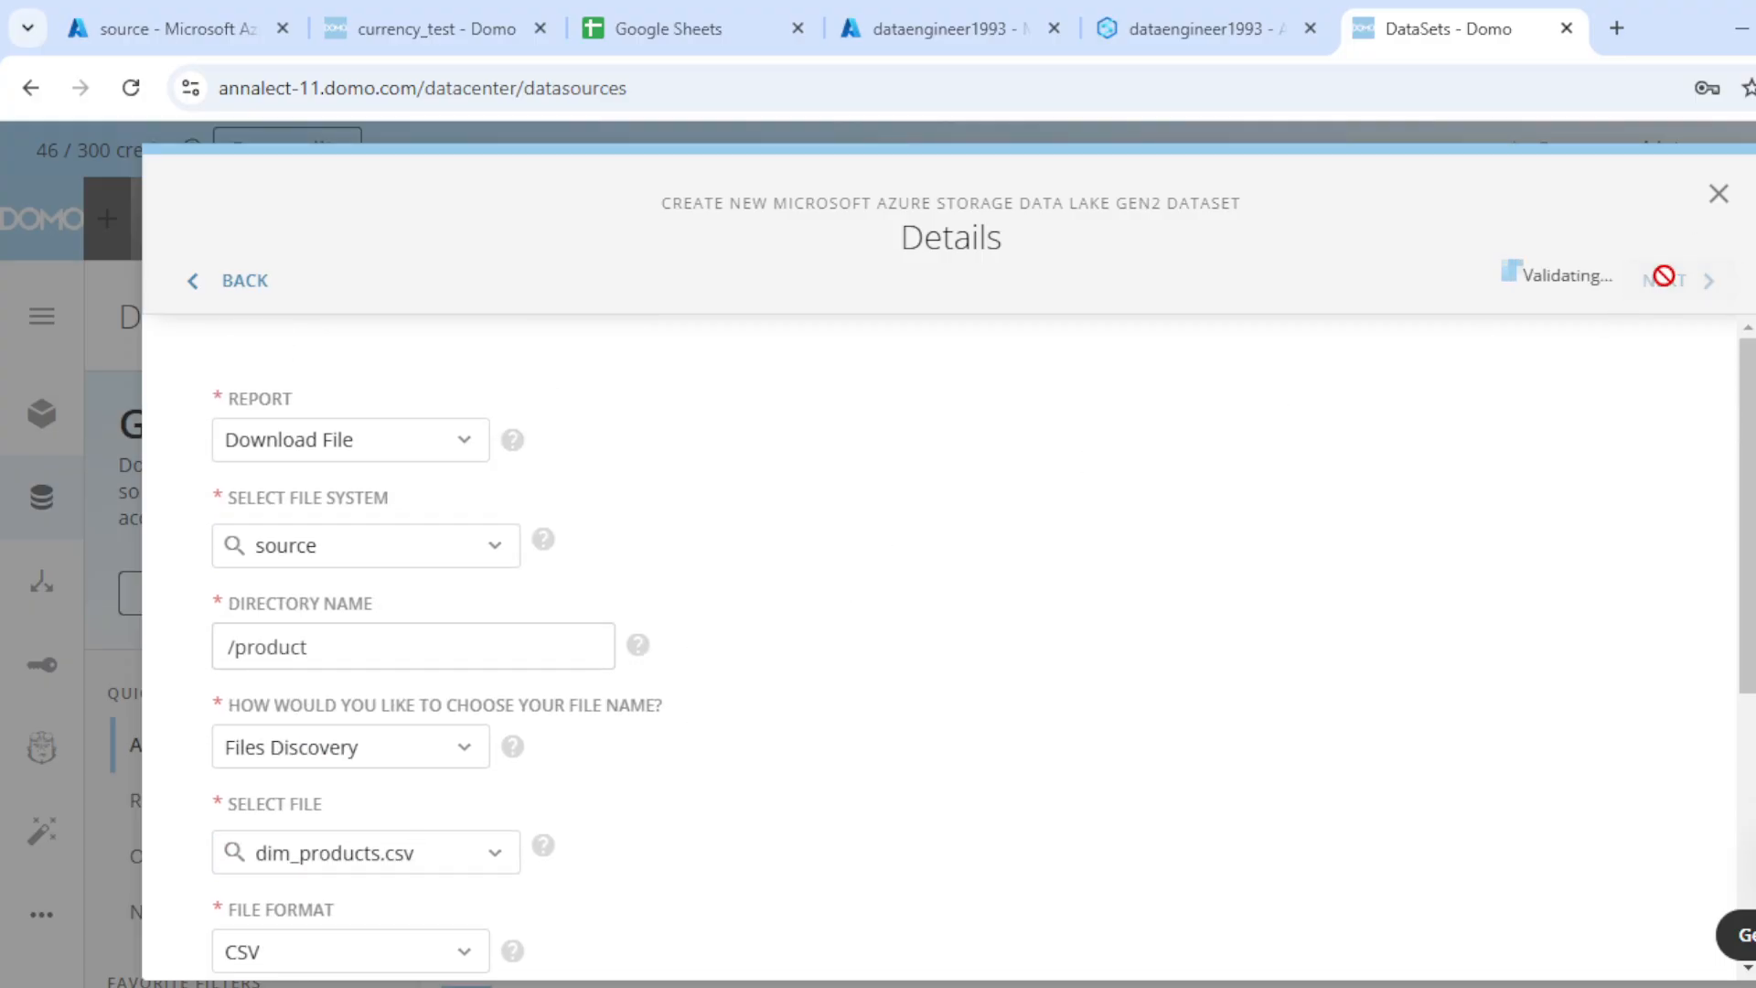
click(387, 554)
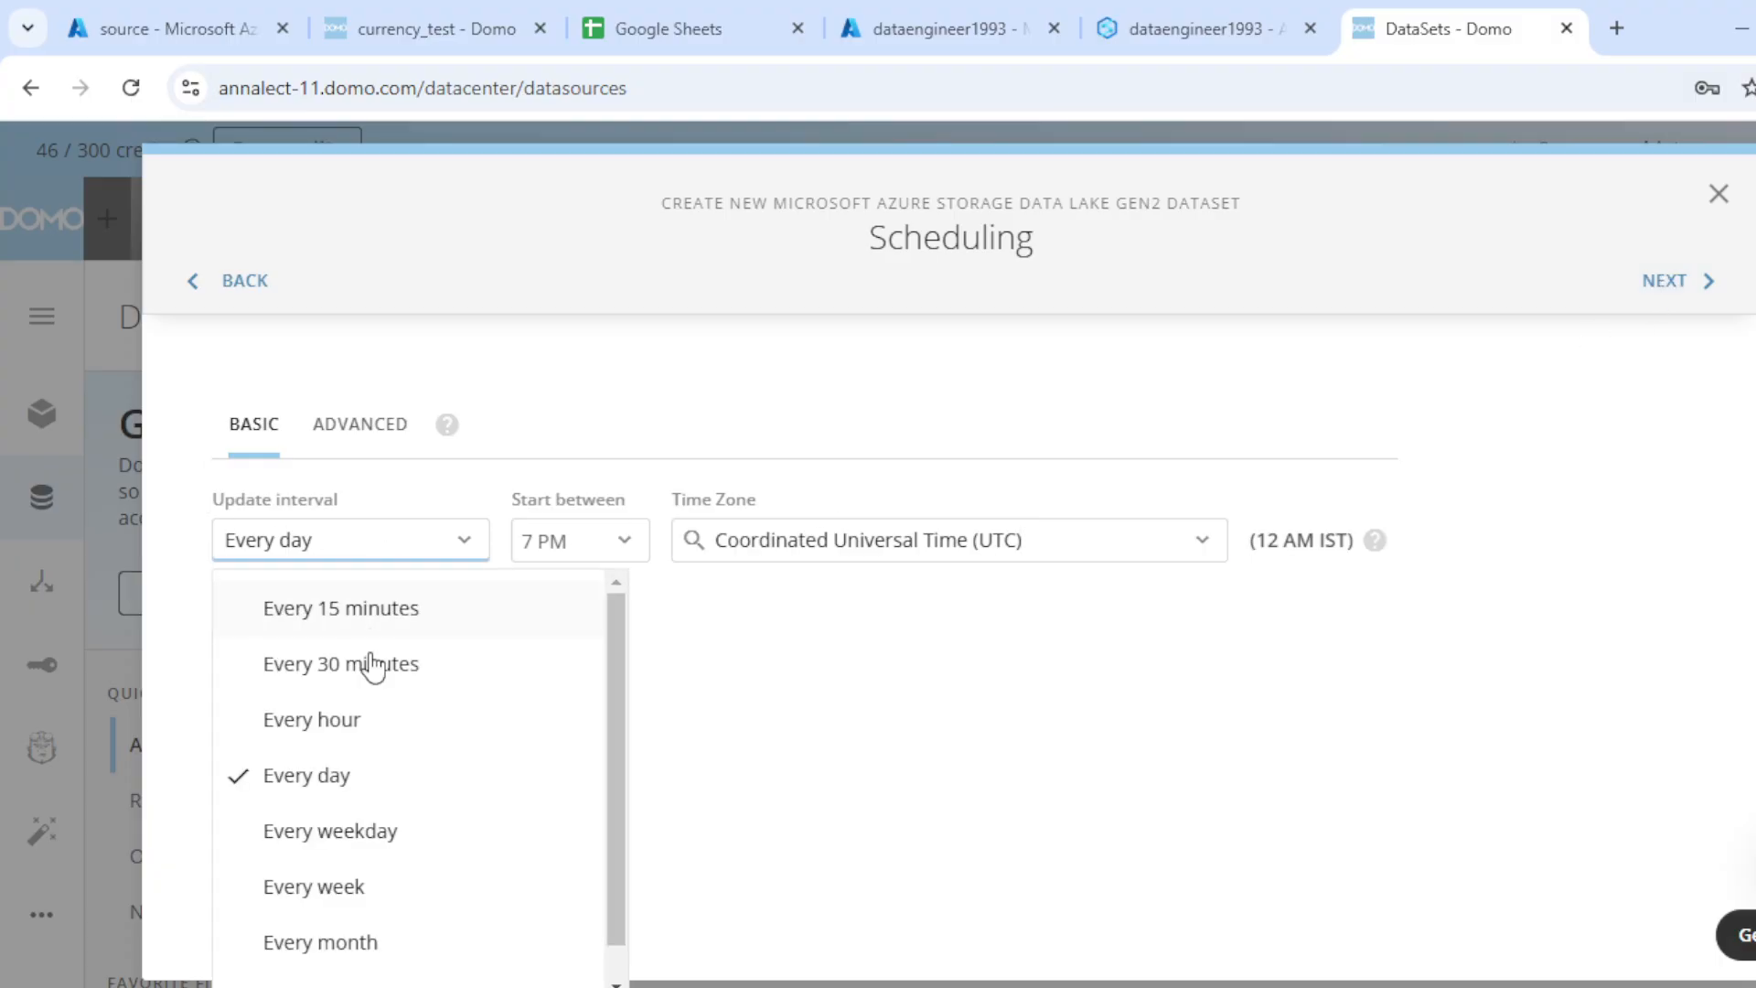
scroll(384, 704, down, 1)
click(345, 962)
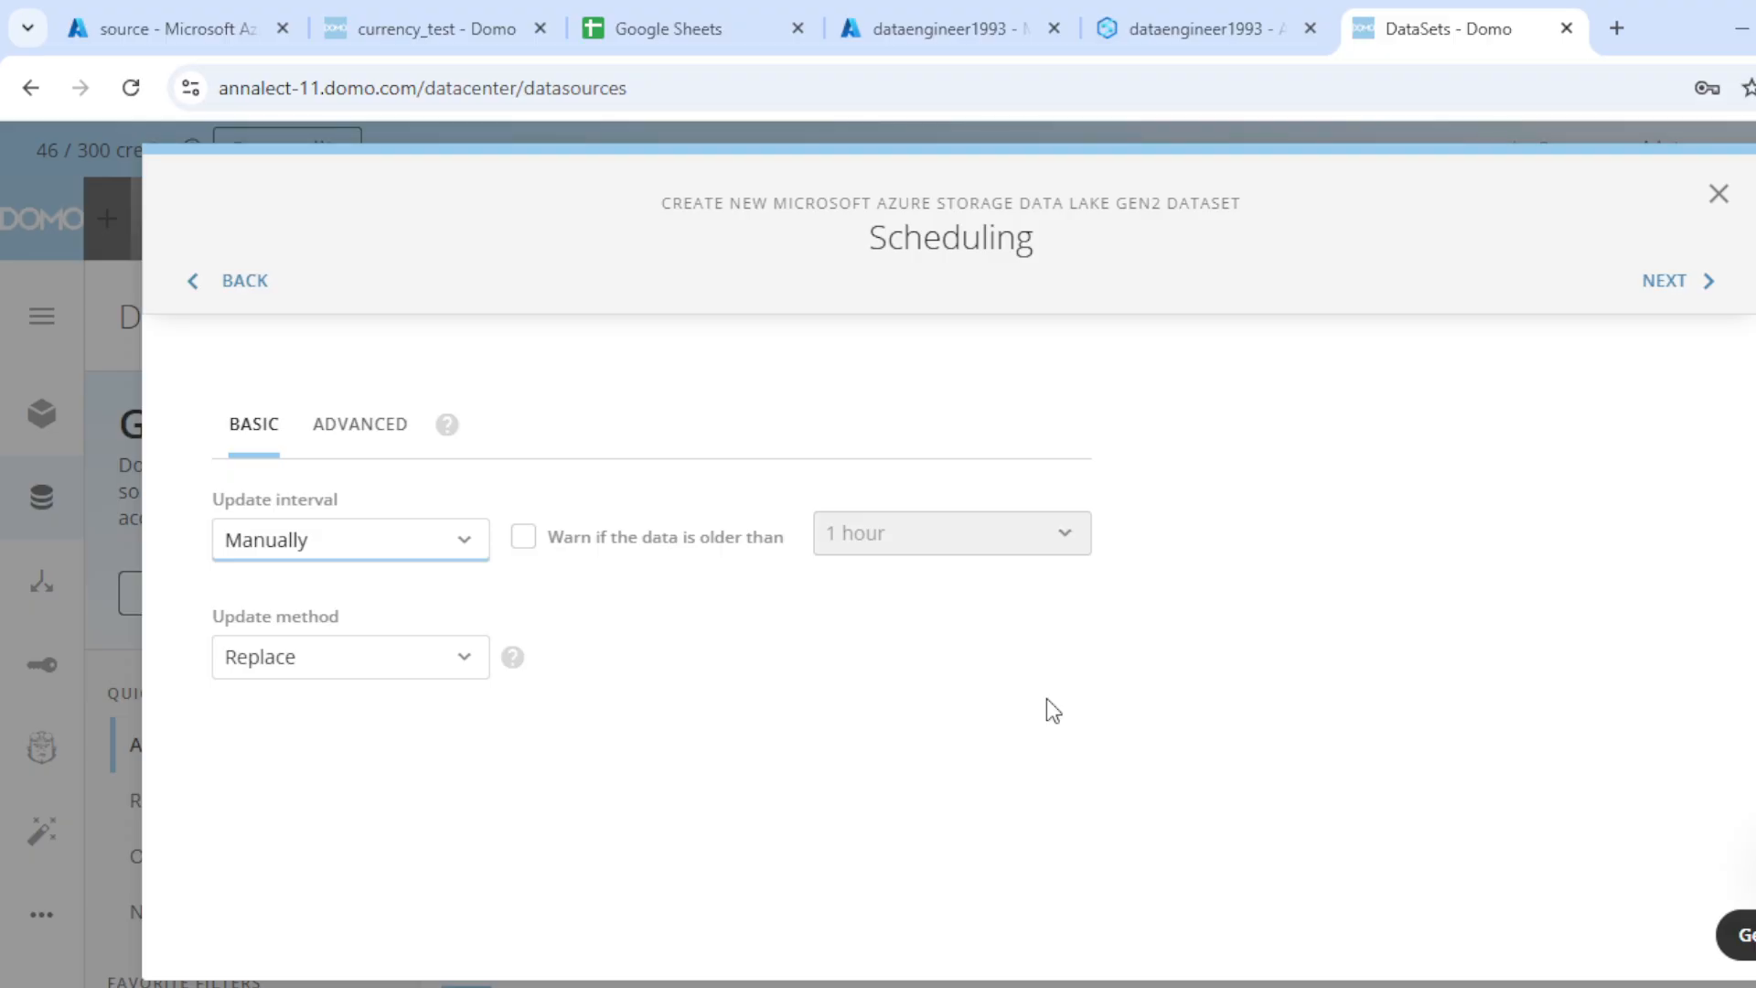
click(1667, 282)
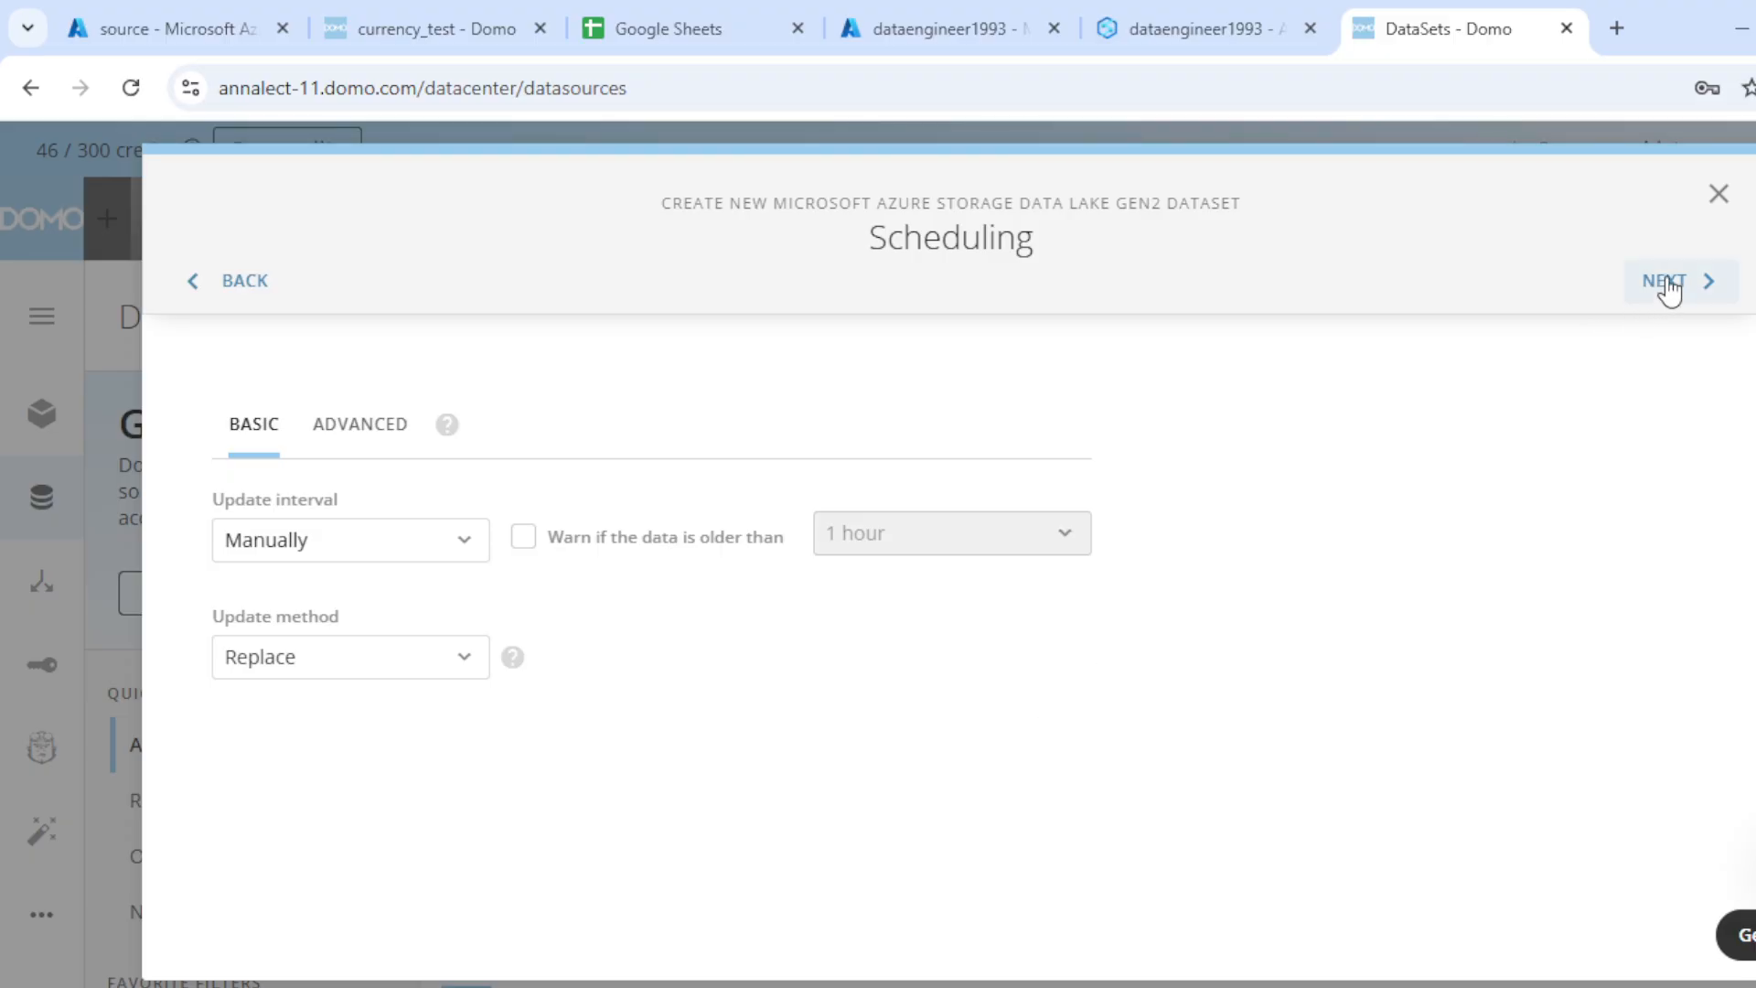
Name the dataset dim_product, then save and run it.
click(408, 426)
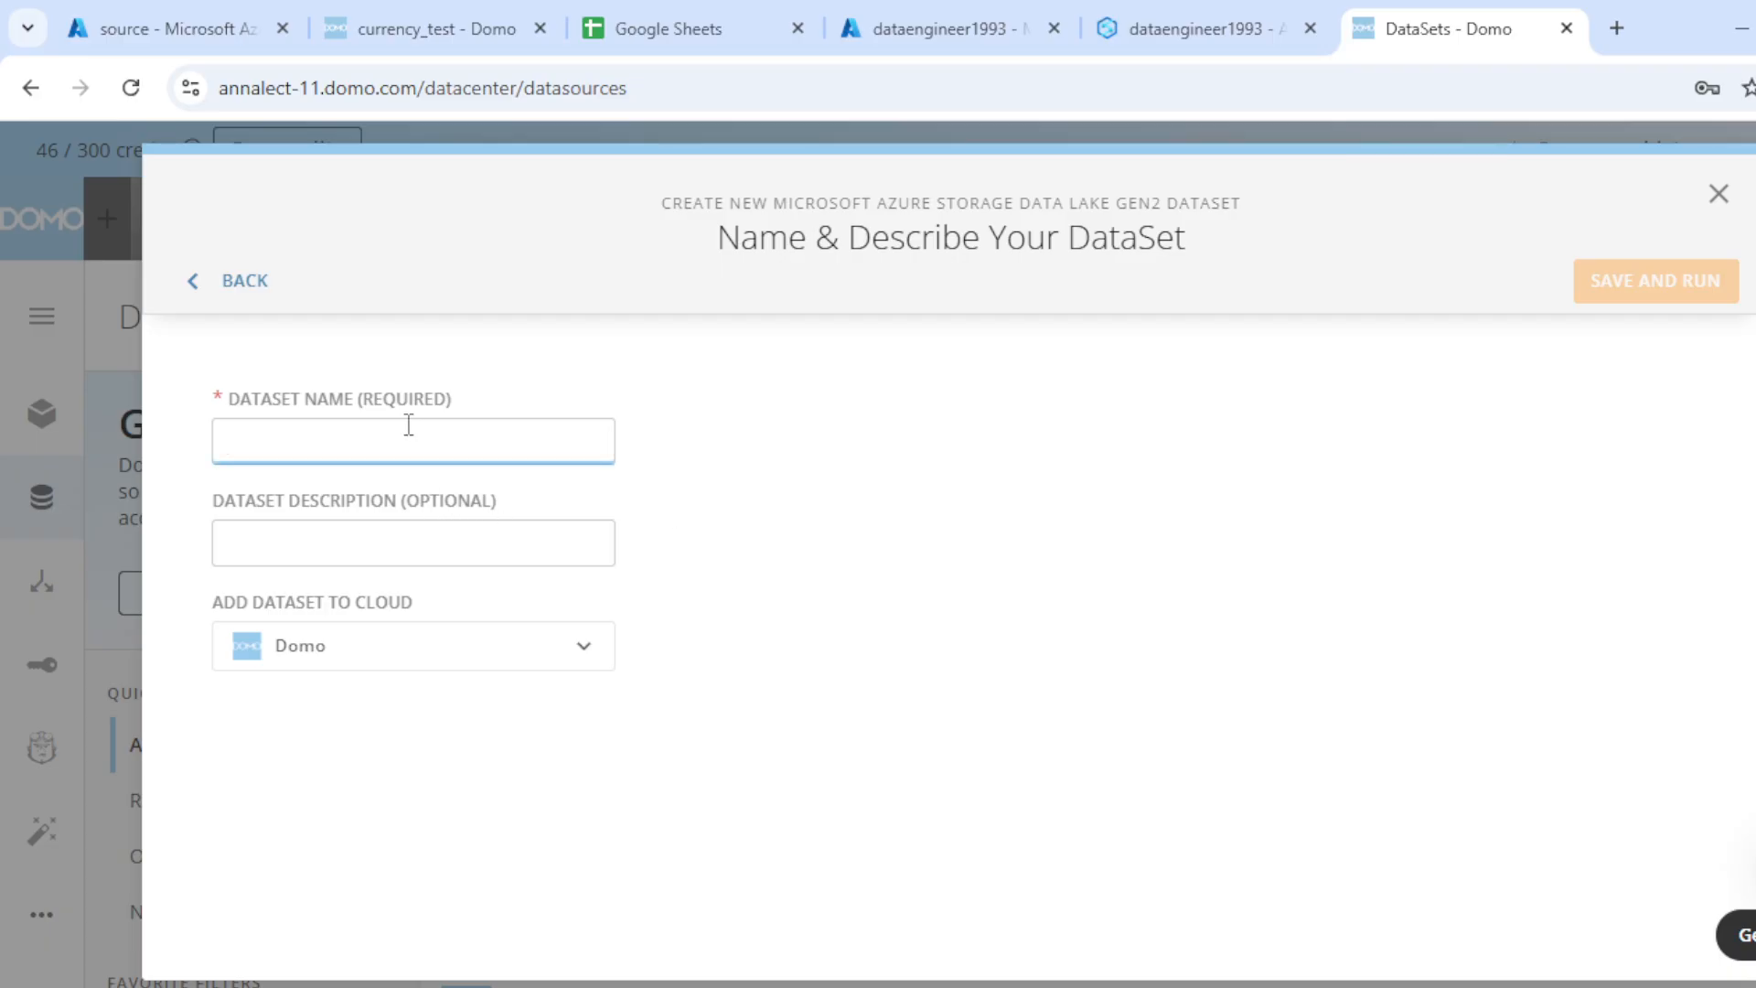
text(dim)
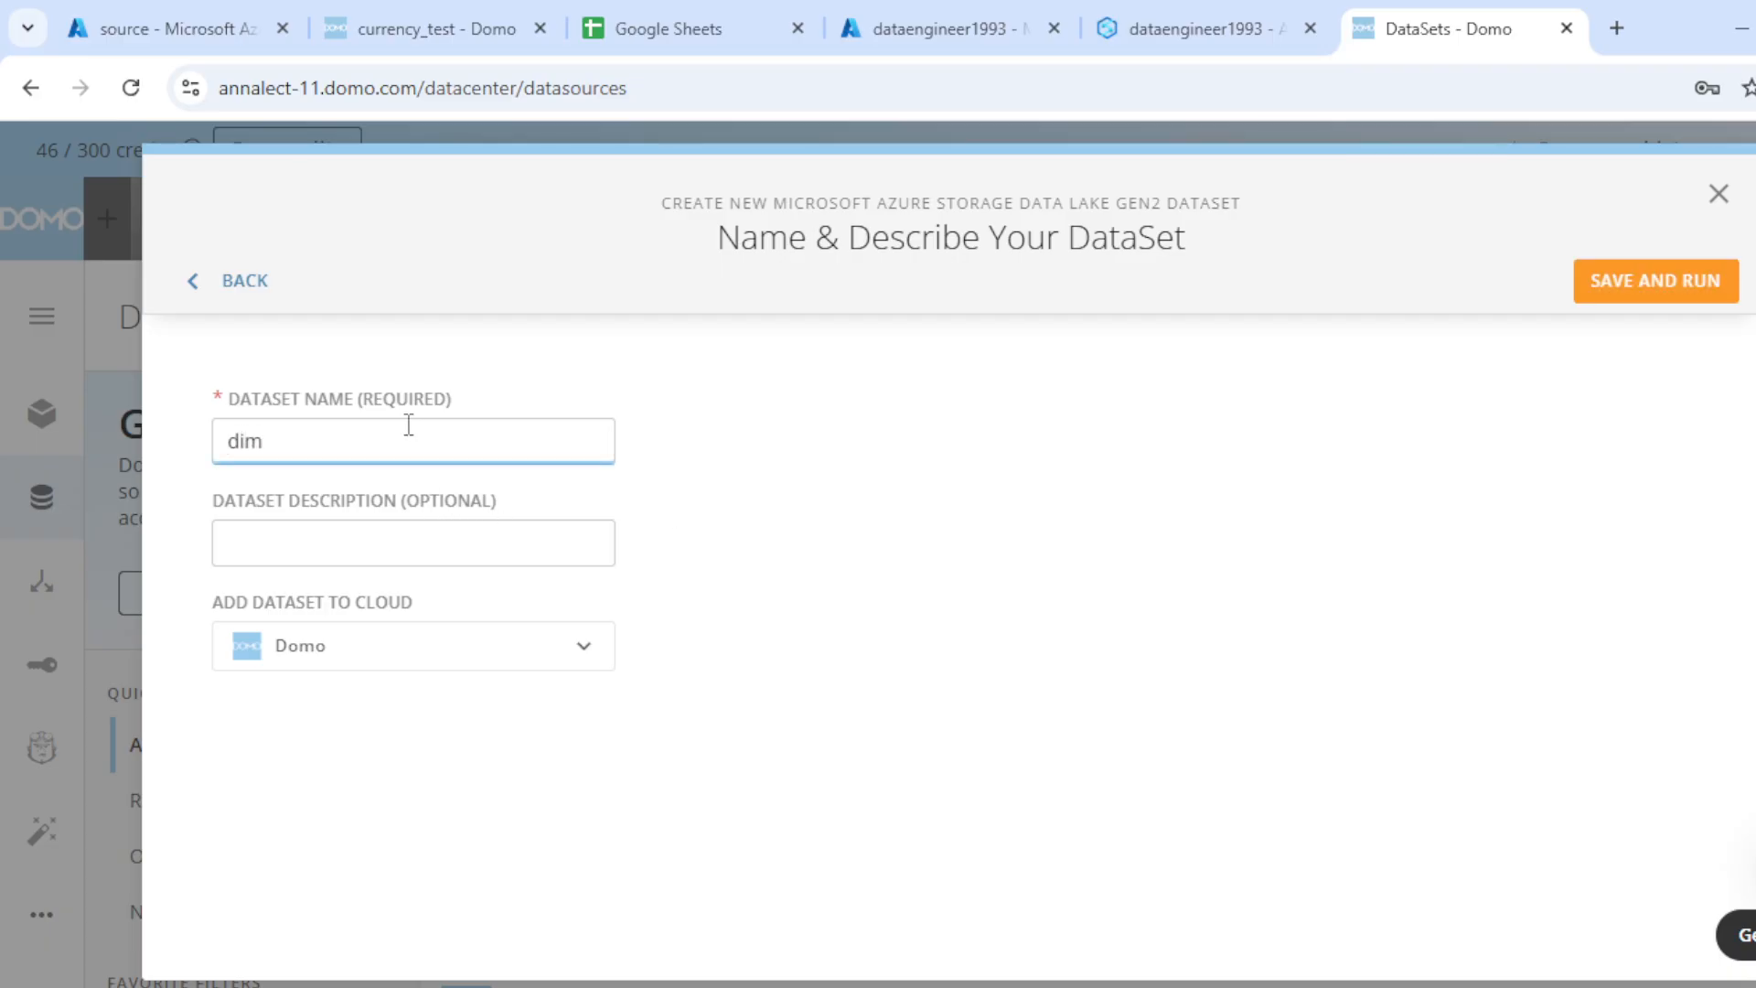
text(_product)
click(1606, 282)
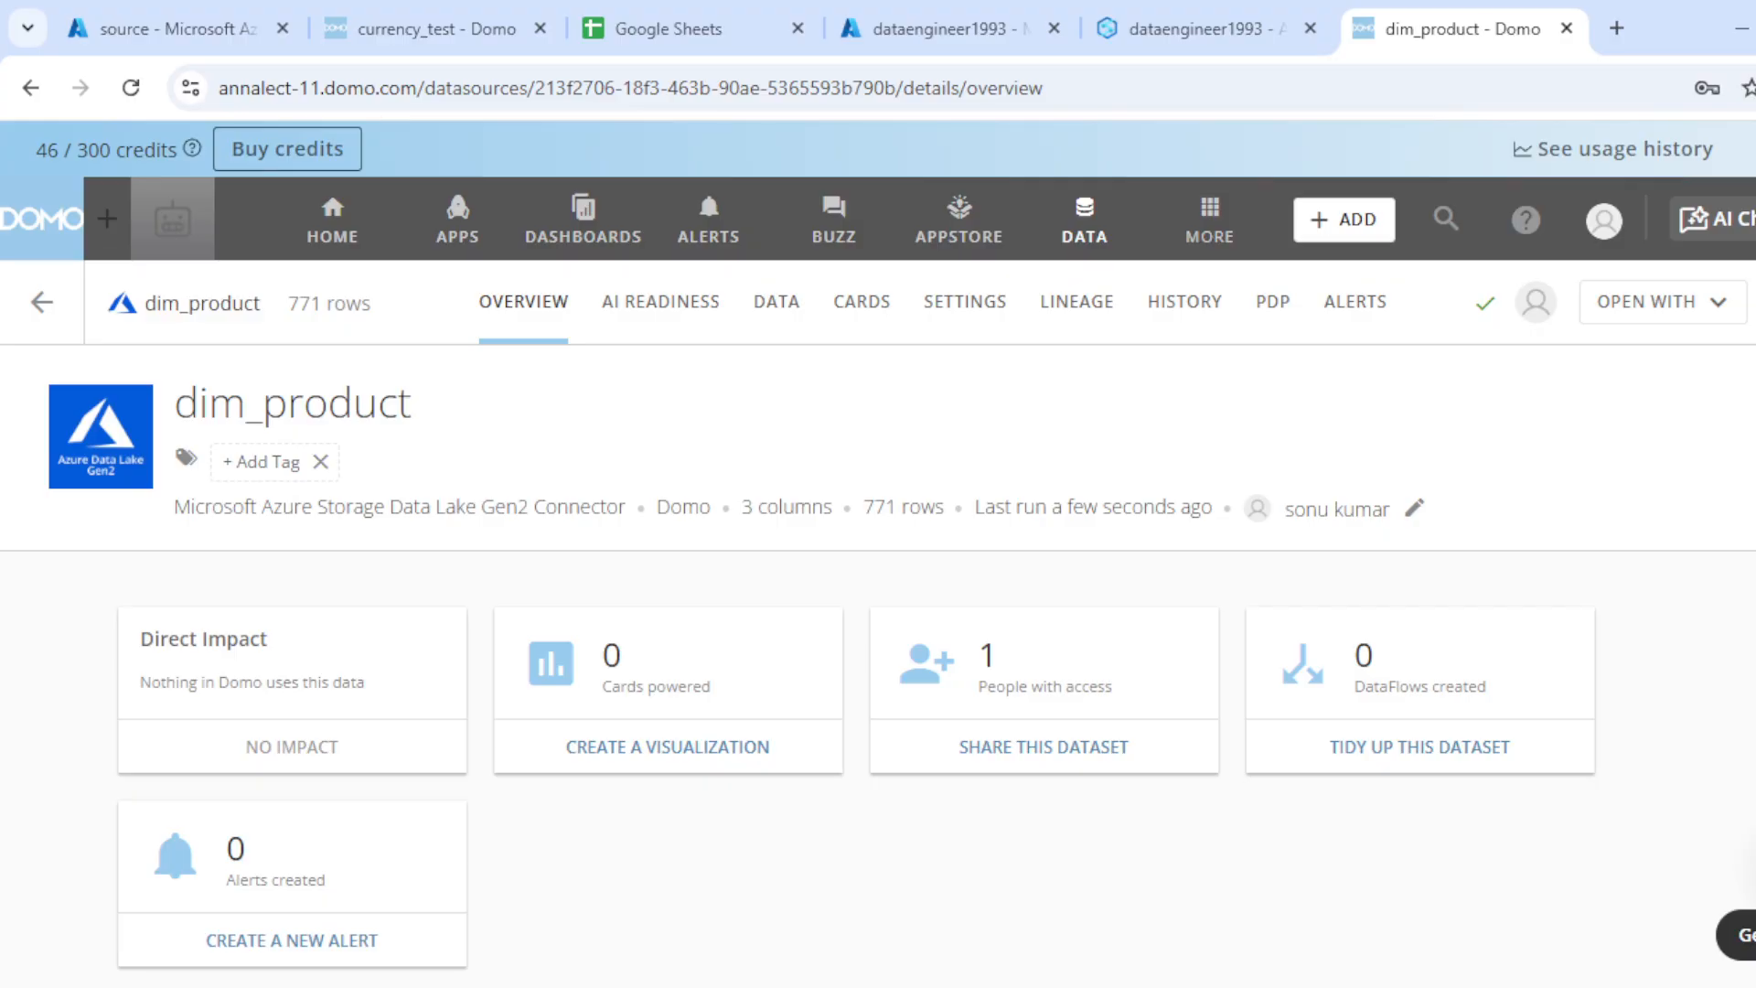
Inspect the imported dim_product data in Domo and check the dim_products.csv entry in the Azure portal's product folder.
click(774, 300)
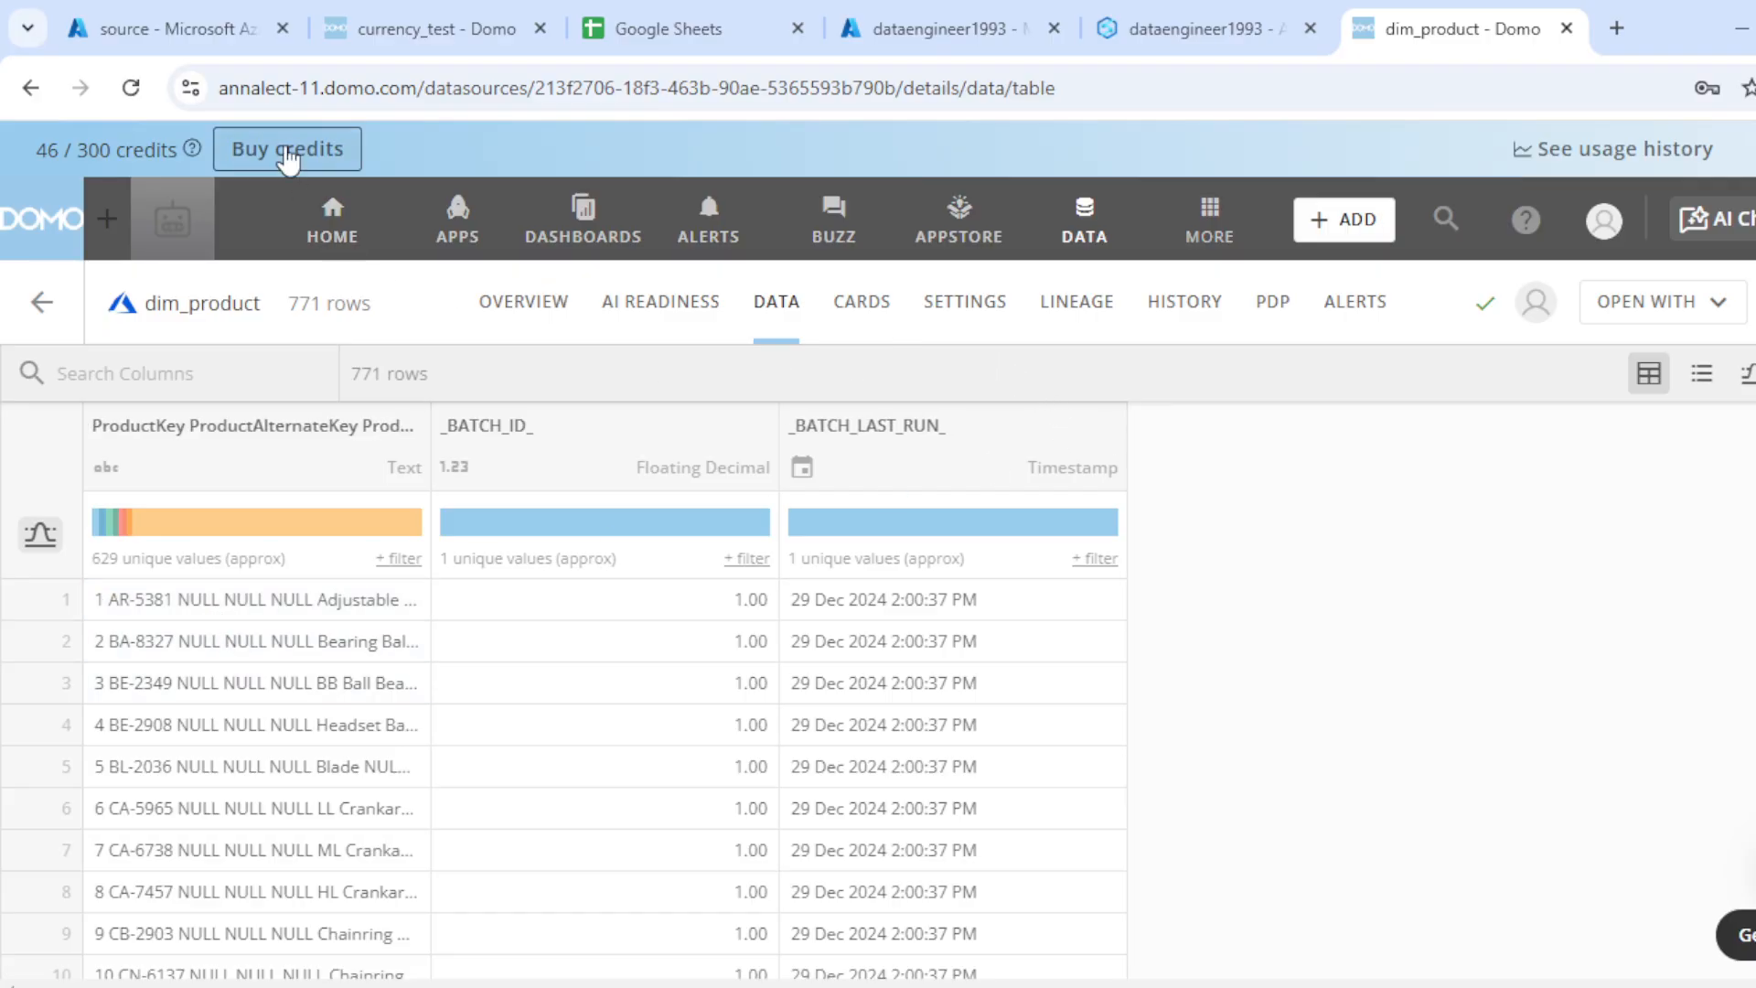
click(179, 30)
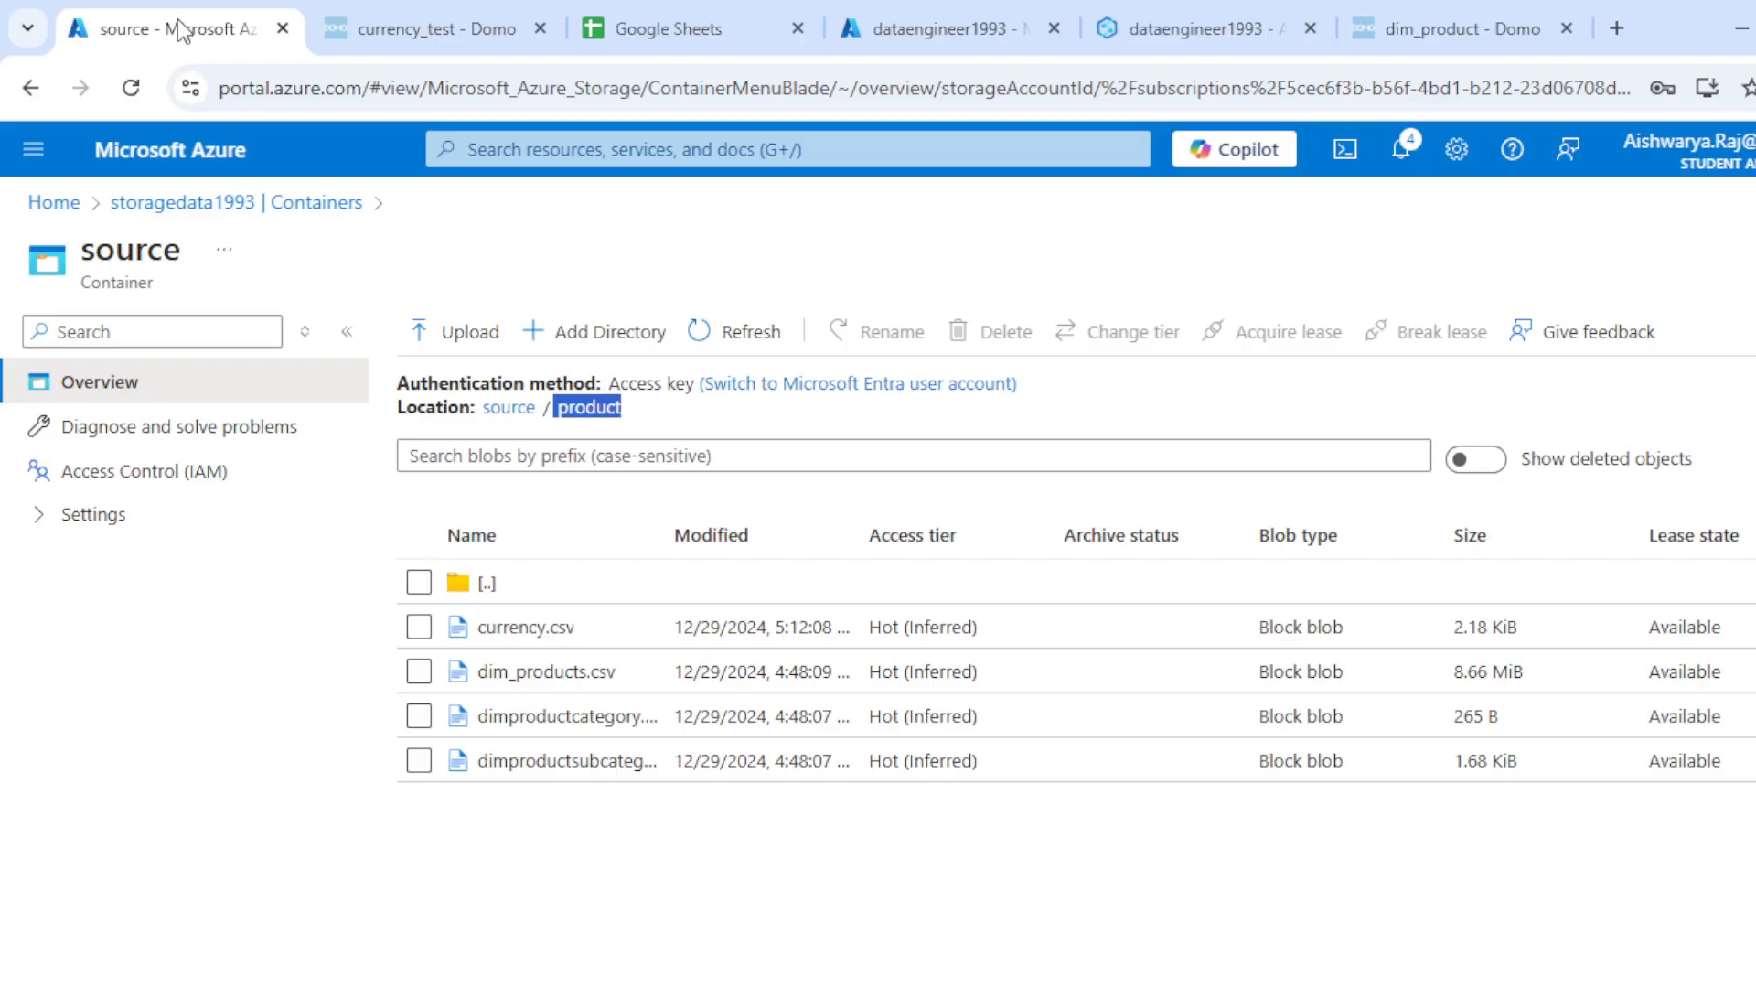
right_click(540, 681)
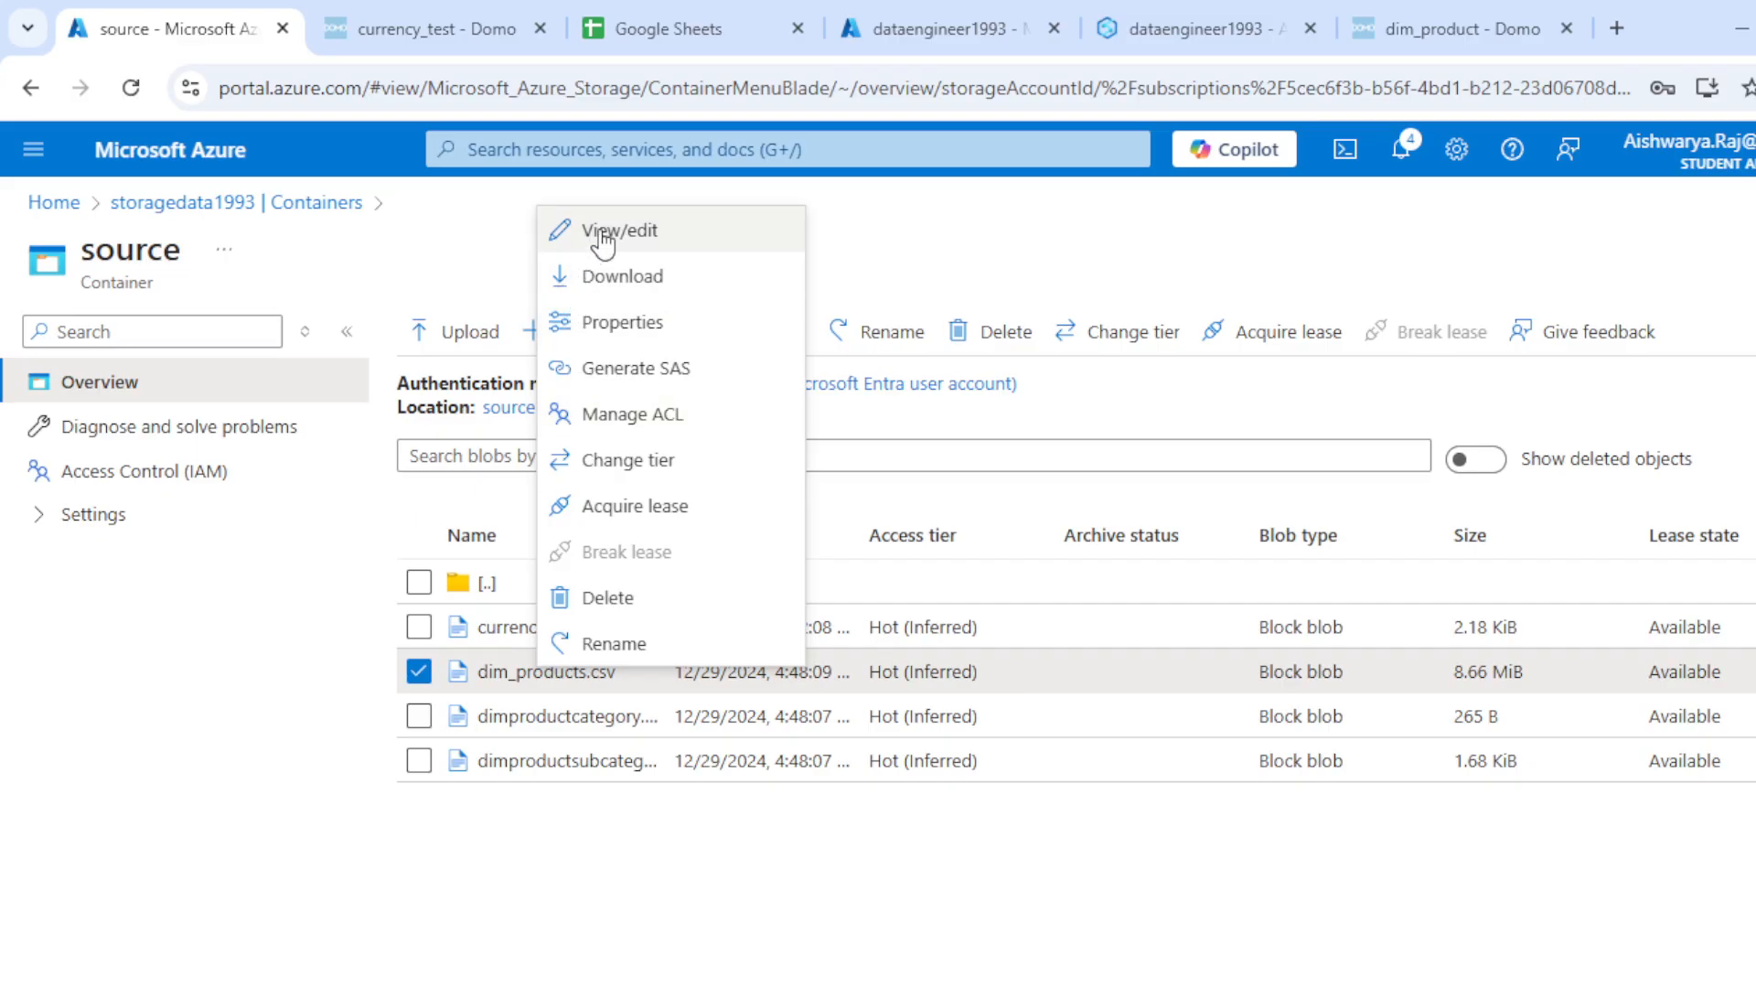
click(952, 811)
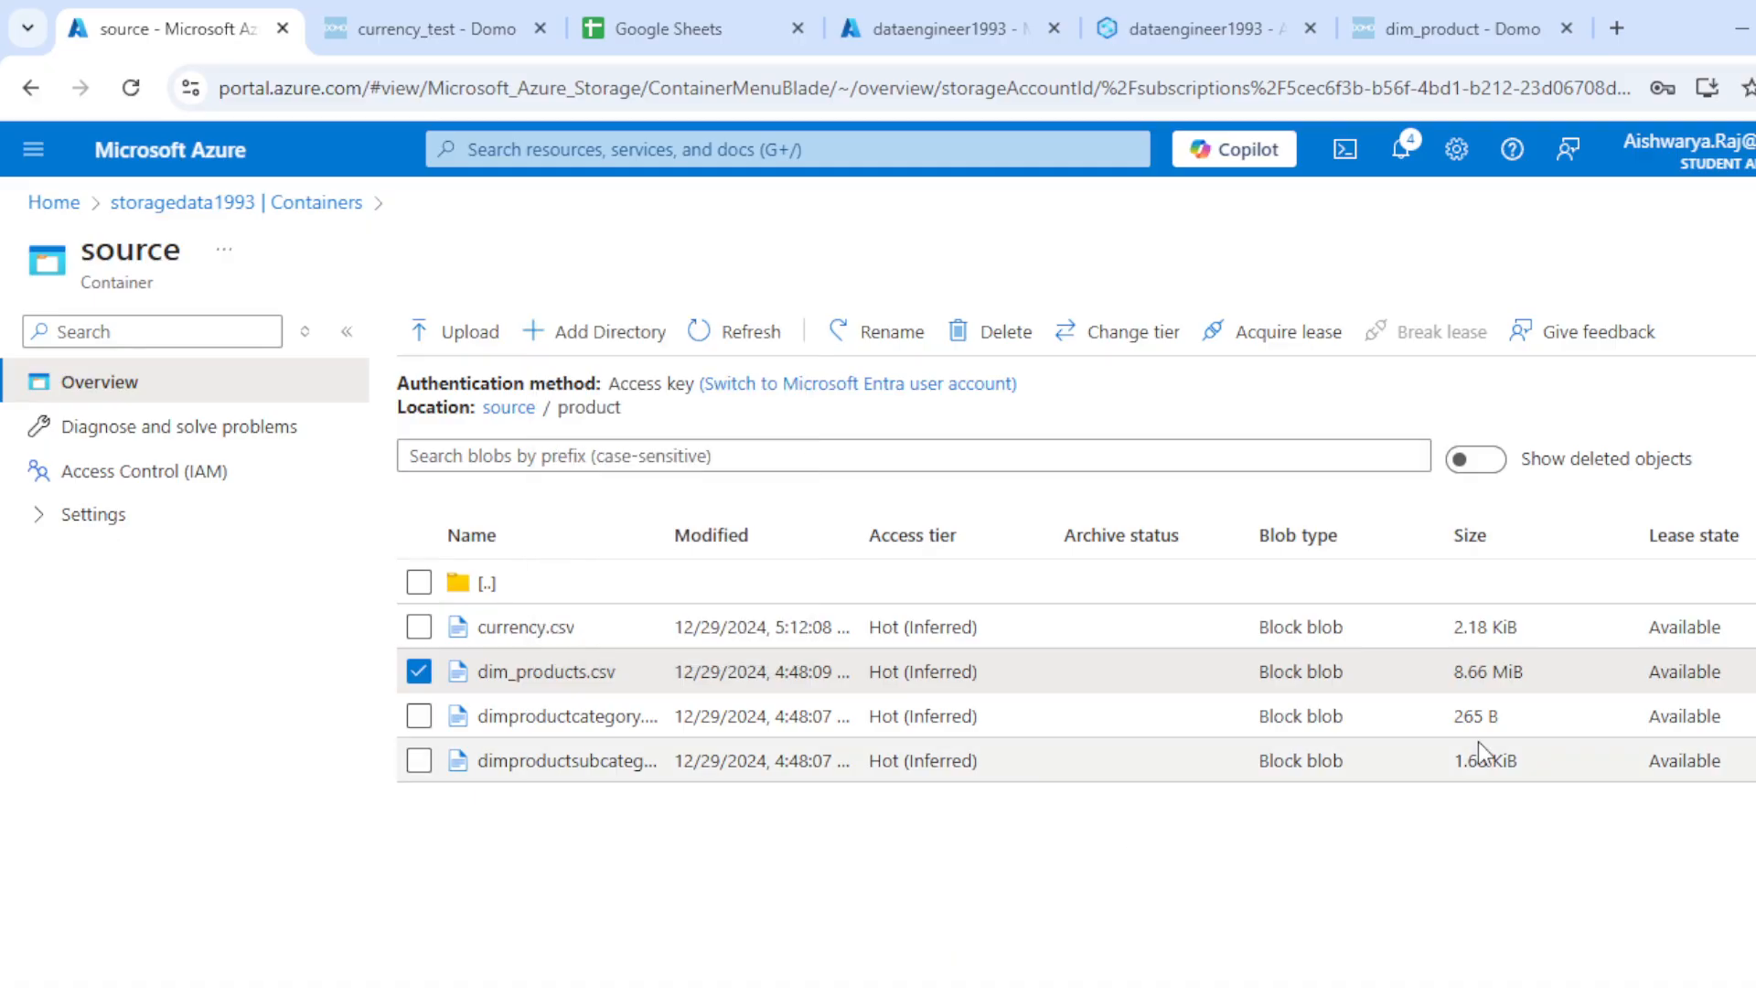
click(419, 671)
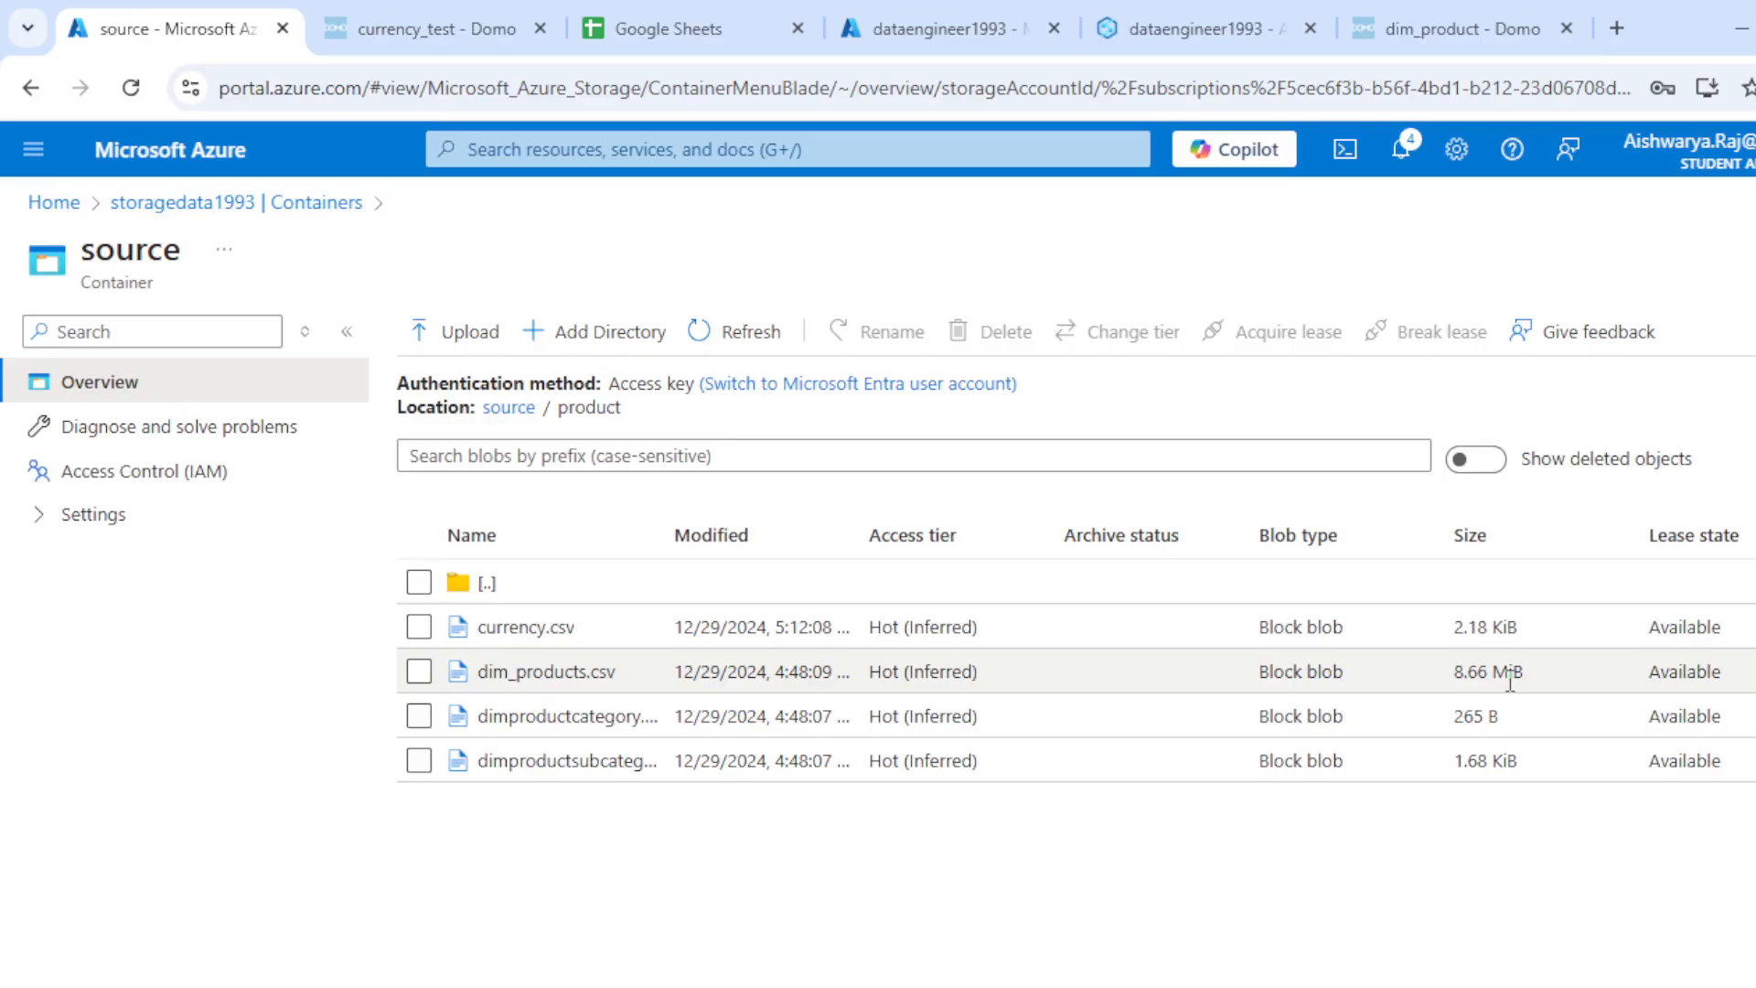
Open the local dim_products file from the Documents folder in Notepad and examine how its columns are separated.
click(1034, 986)
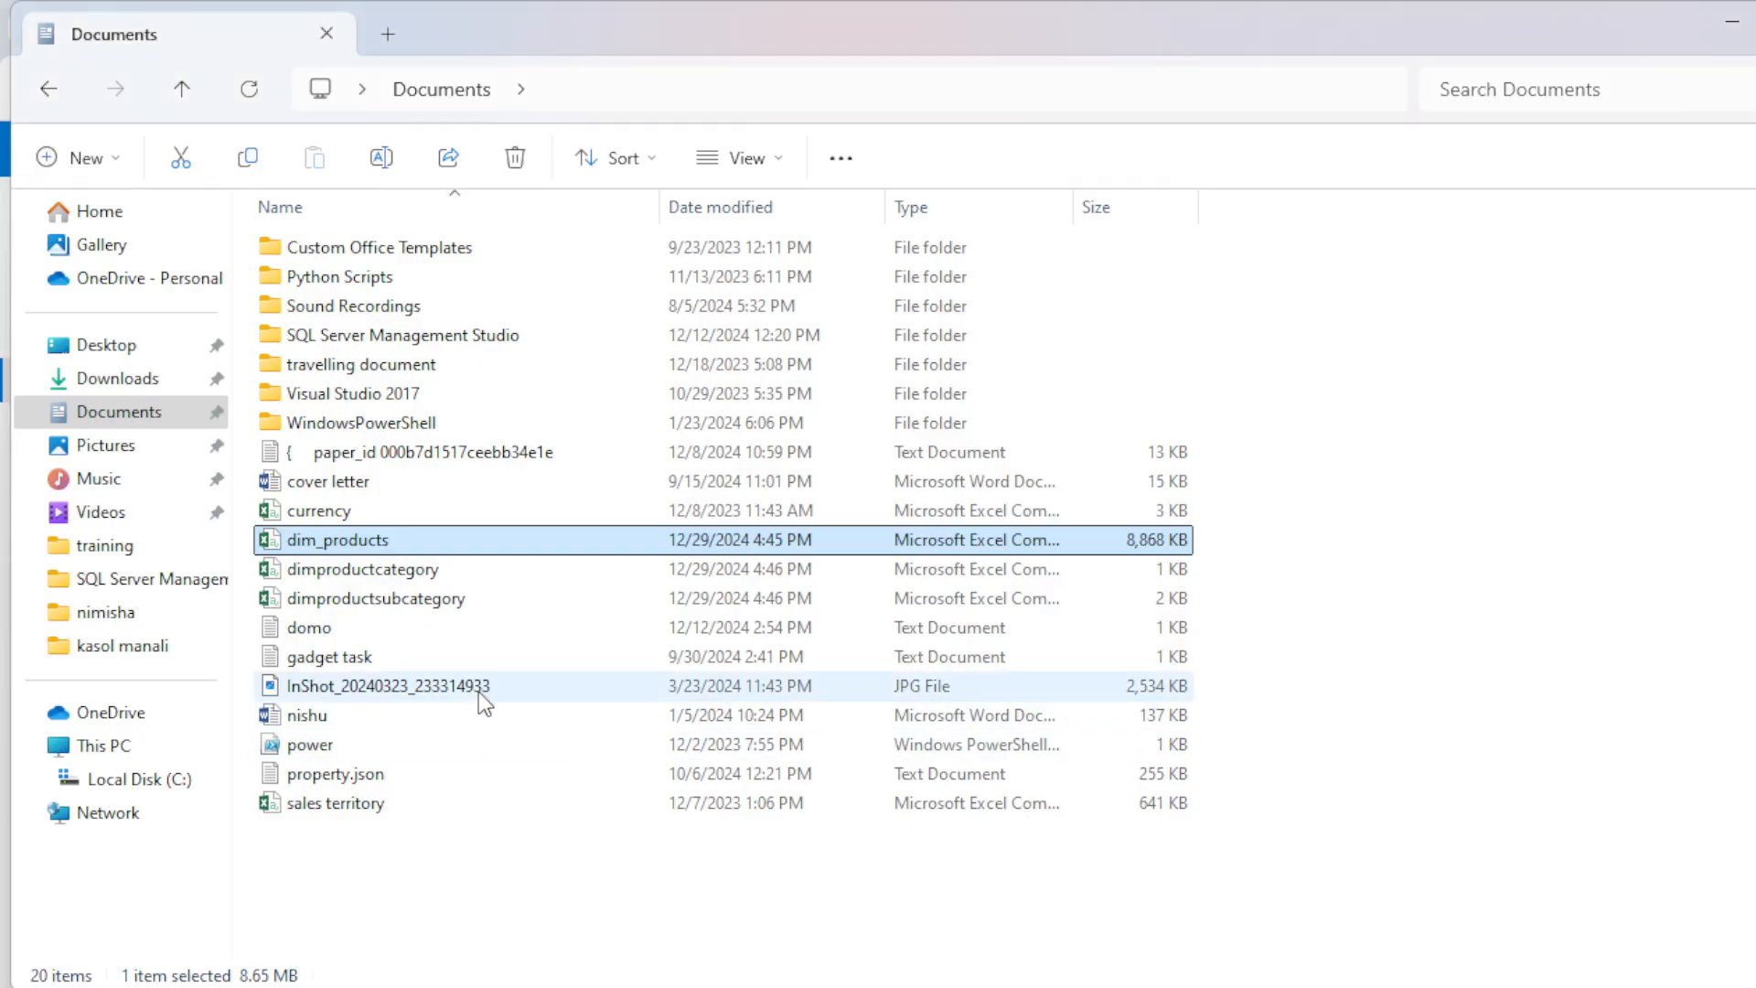
right_click(377, 544)
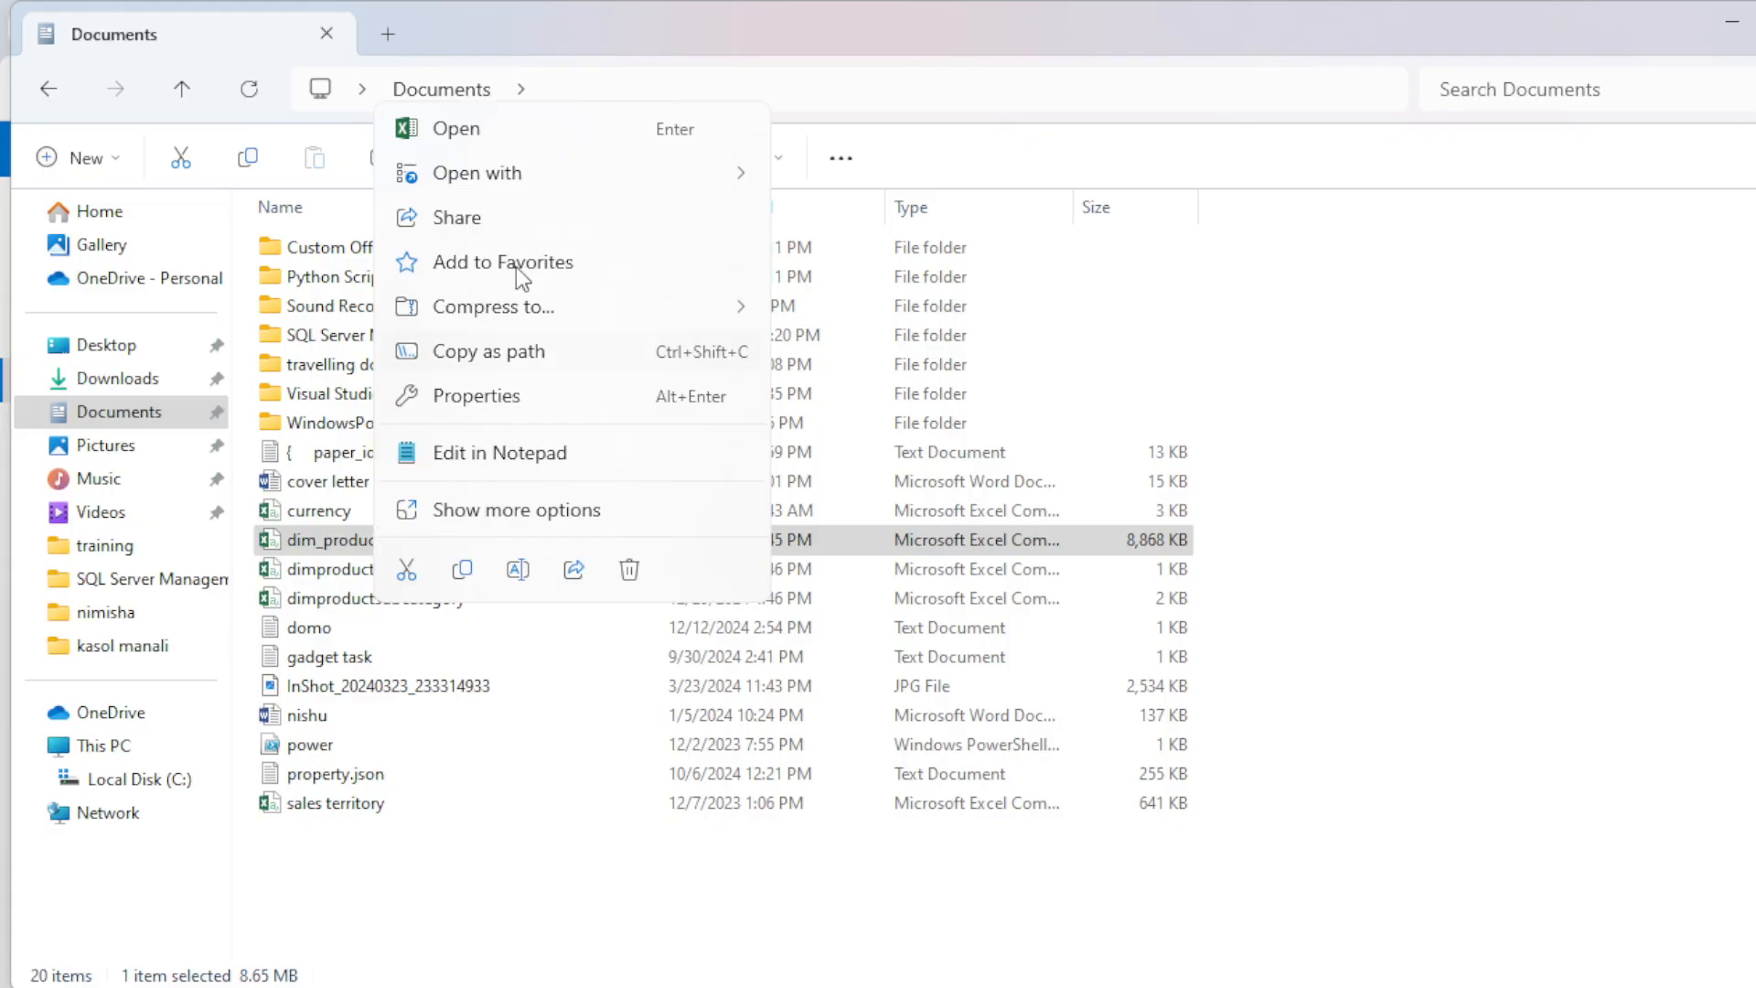
mouse_move(645, 173)
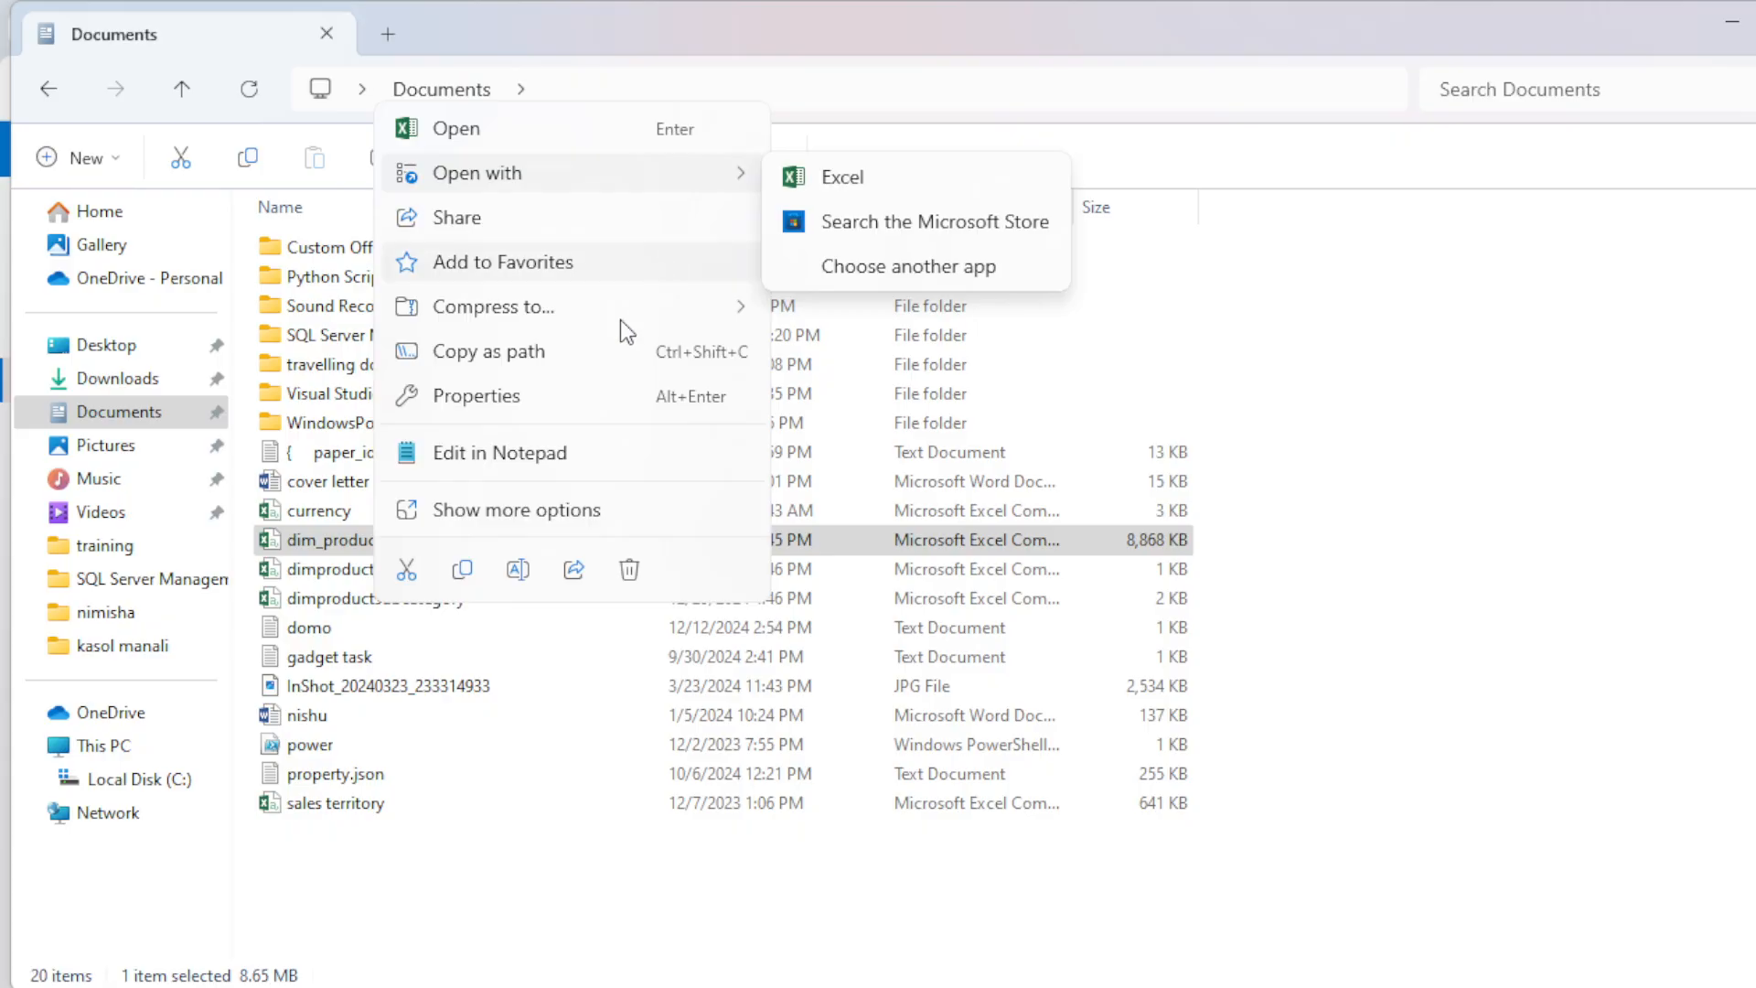
click(520, 453)
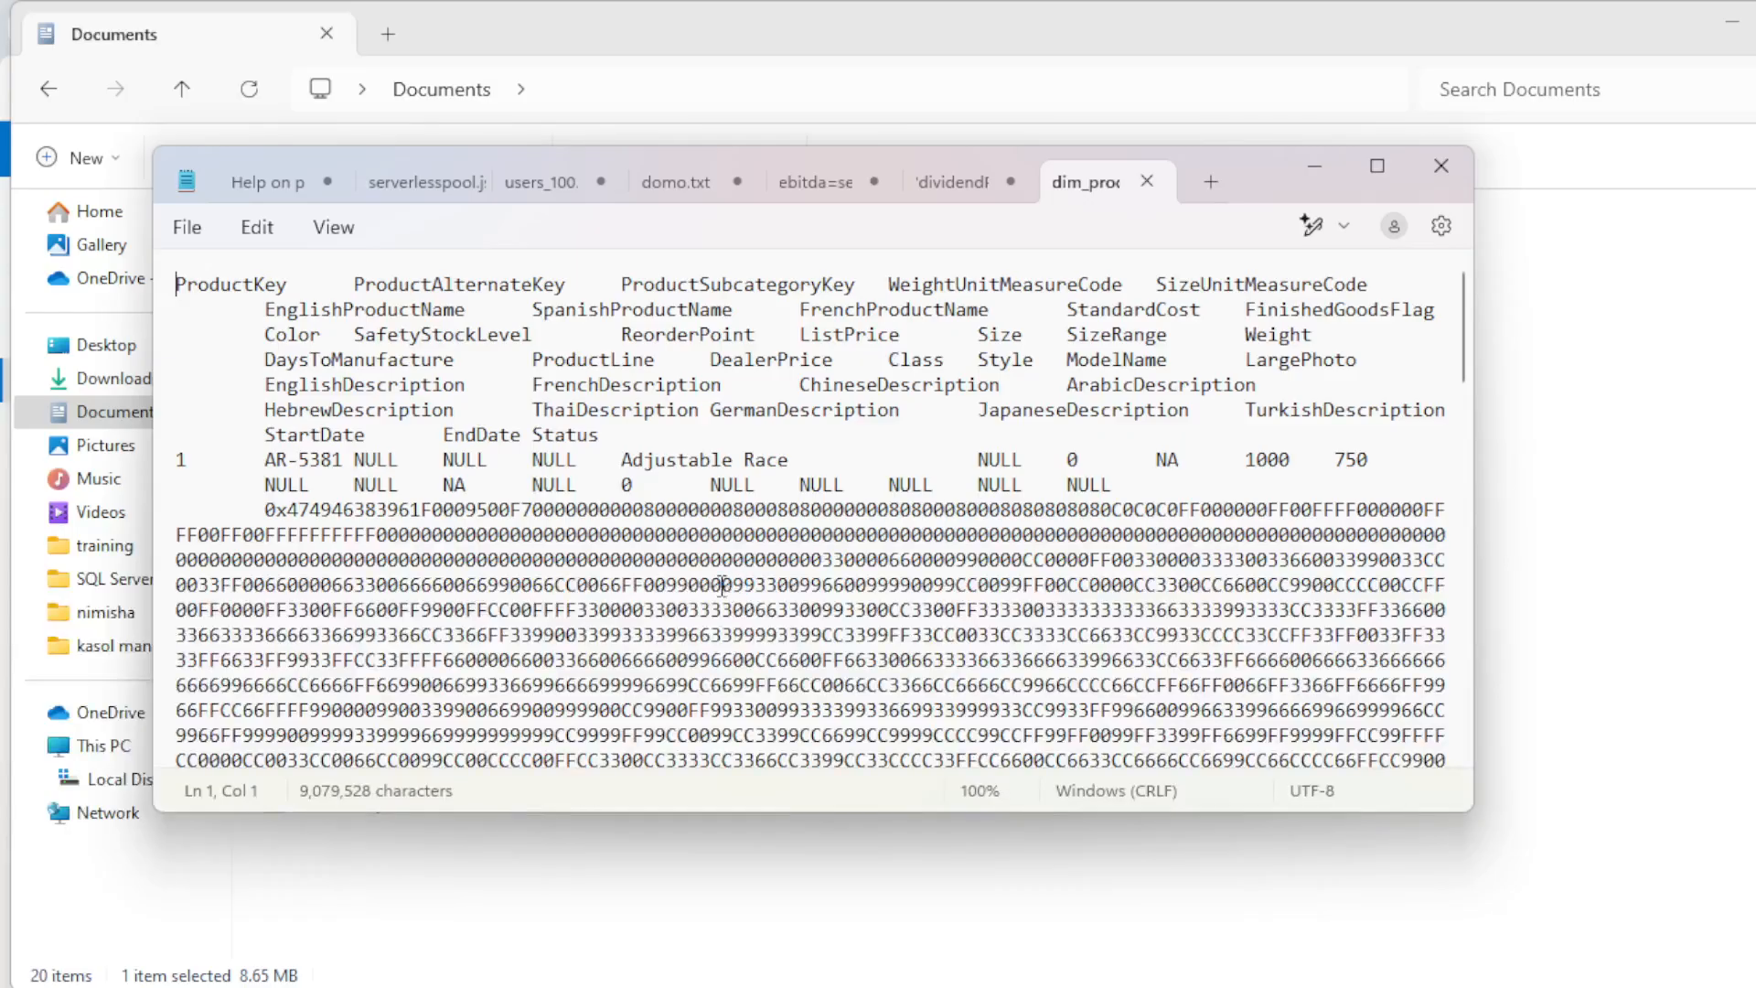
click(1378, 166)
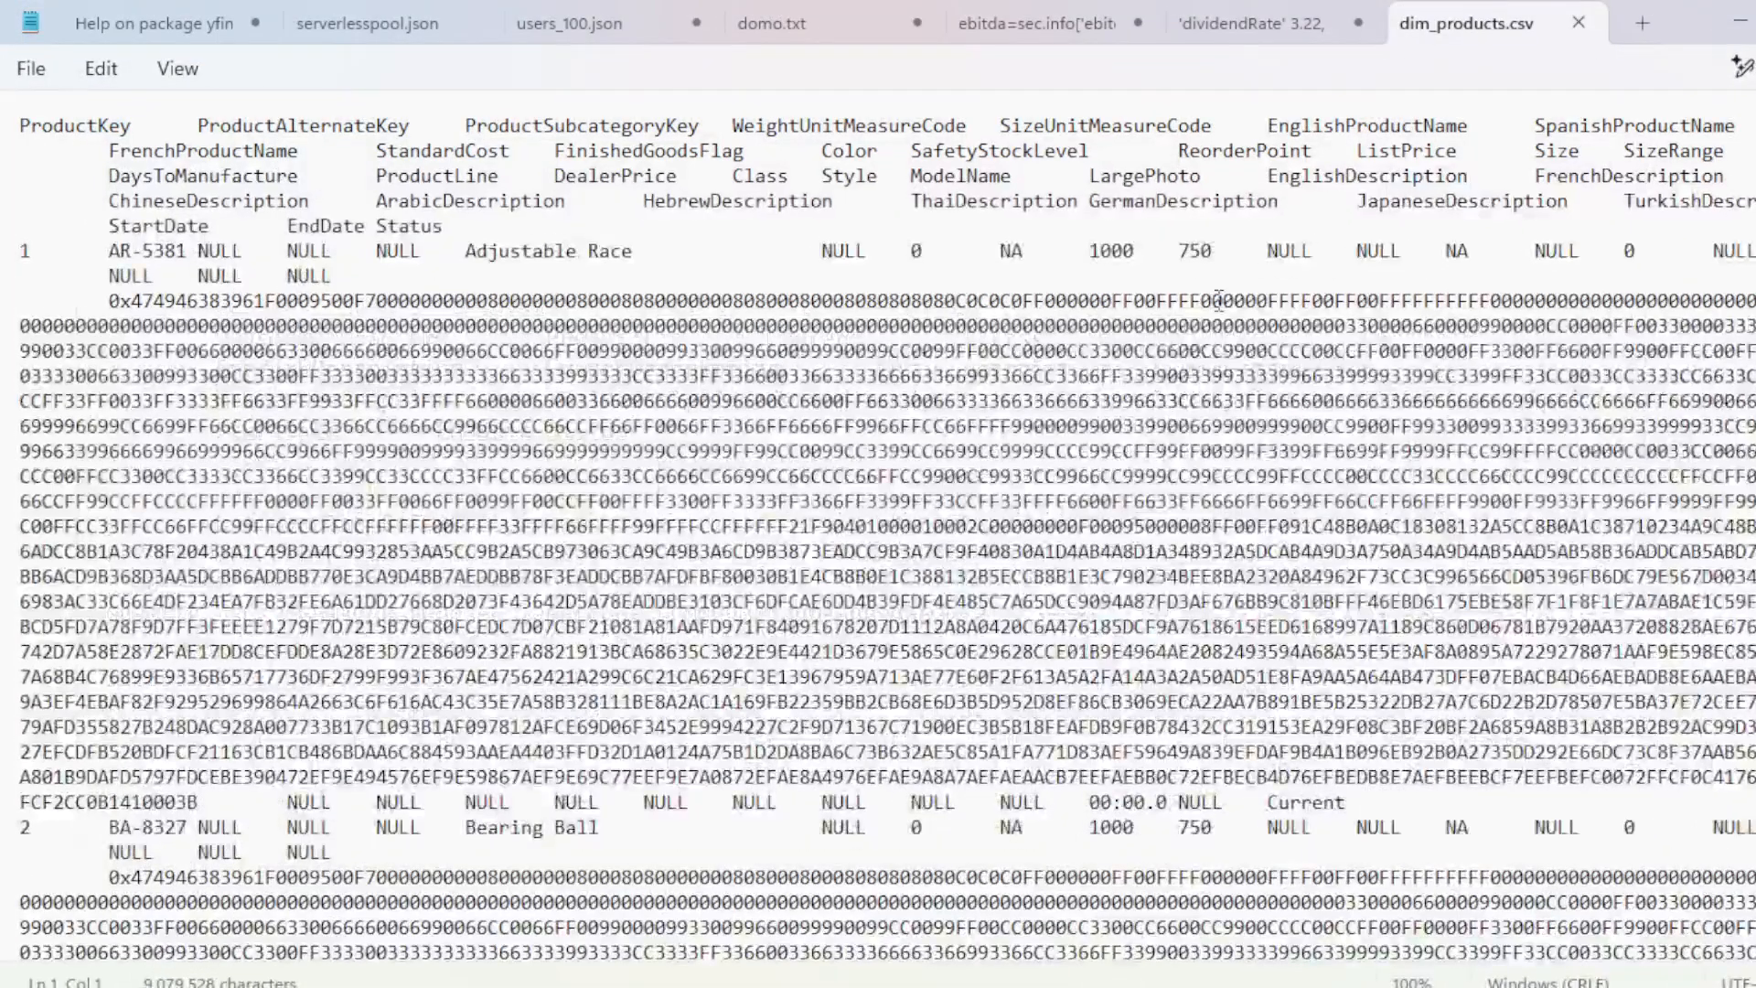
scroll(601, 710, down, 1)
scroll(601, 709, down, 2)
scroll(601, 710, up, 3)
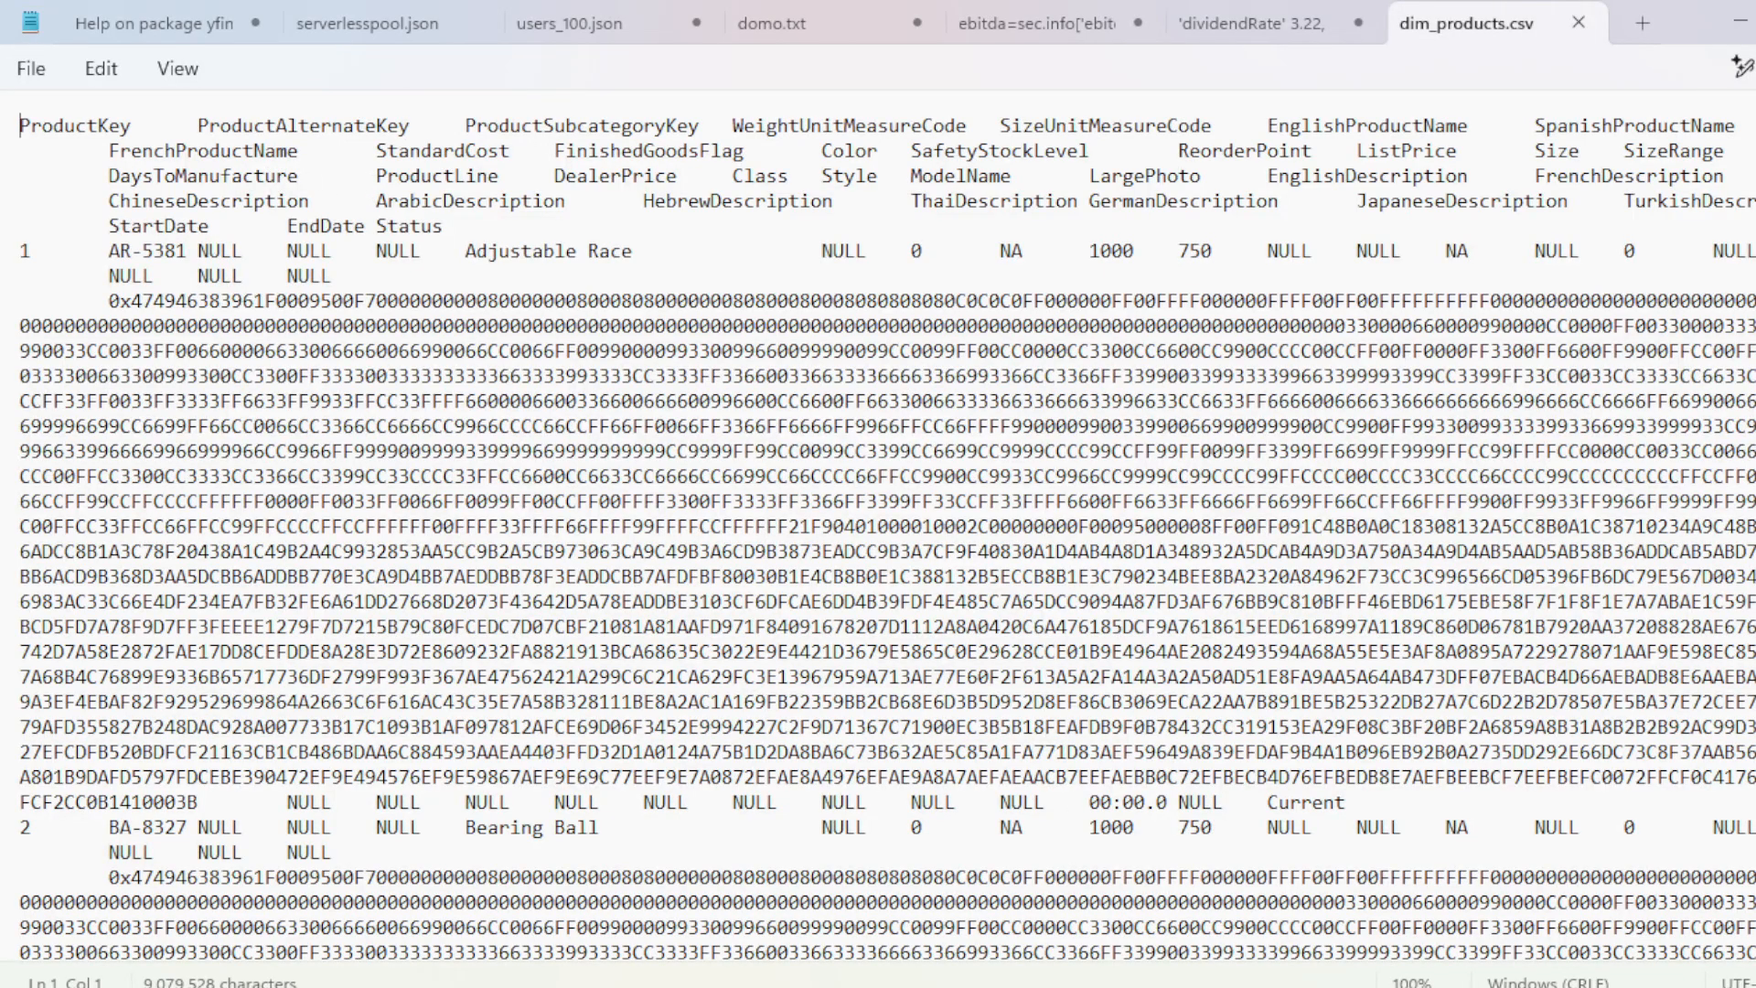
Switch back to Domo, set the delimiter in the dim_product dataset's details to Tab, and save the details.
key(alt+Tab)
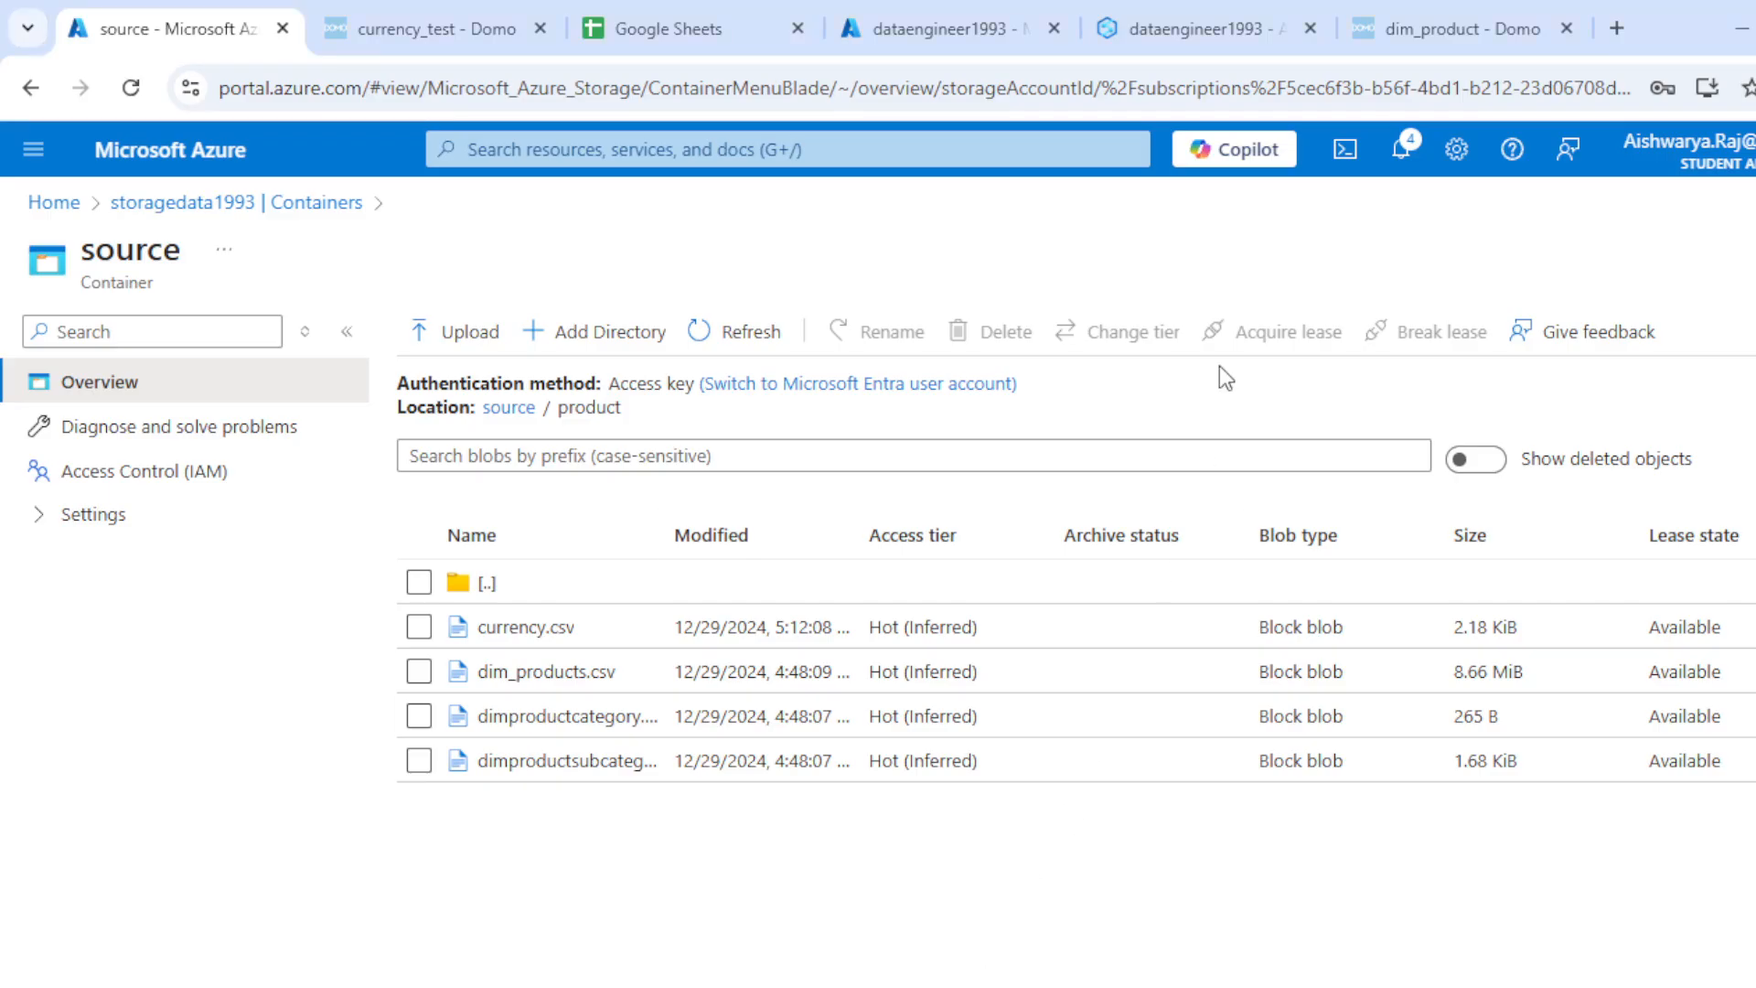
click(1434, 20)
click(1006, 312)
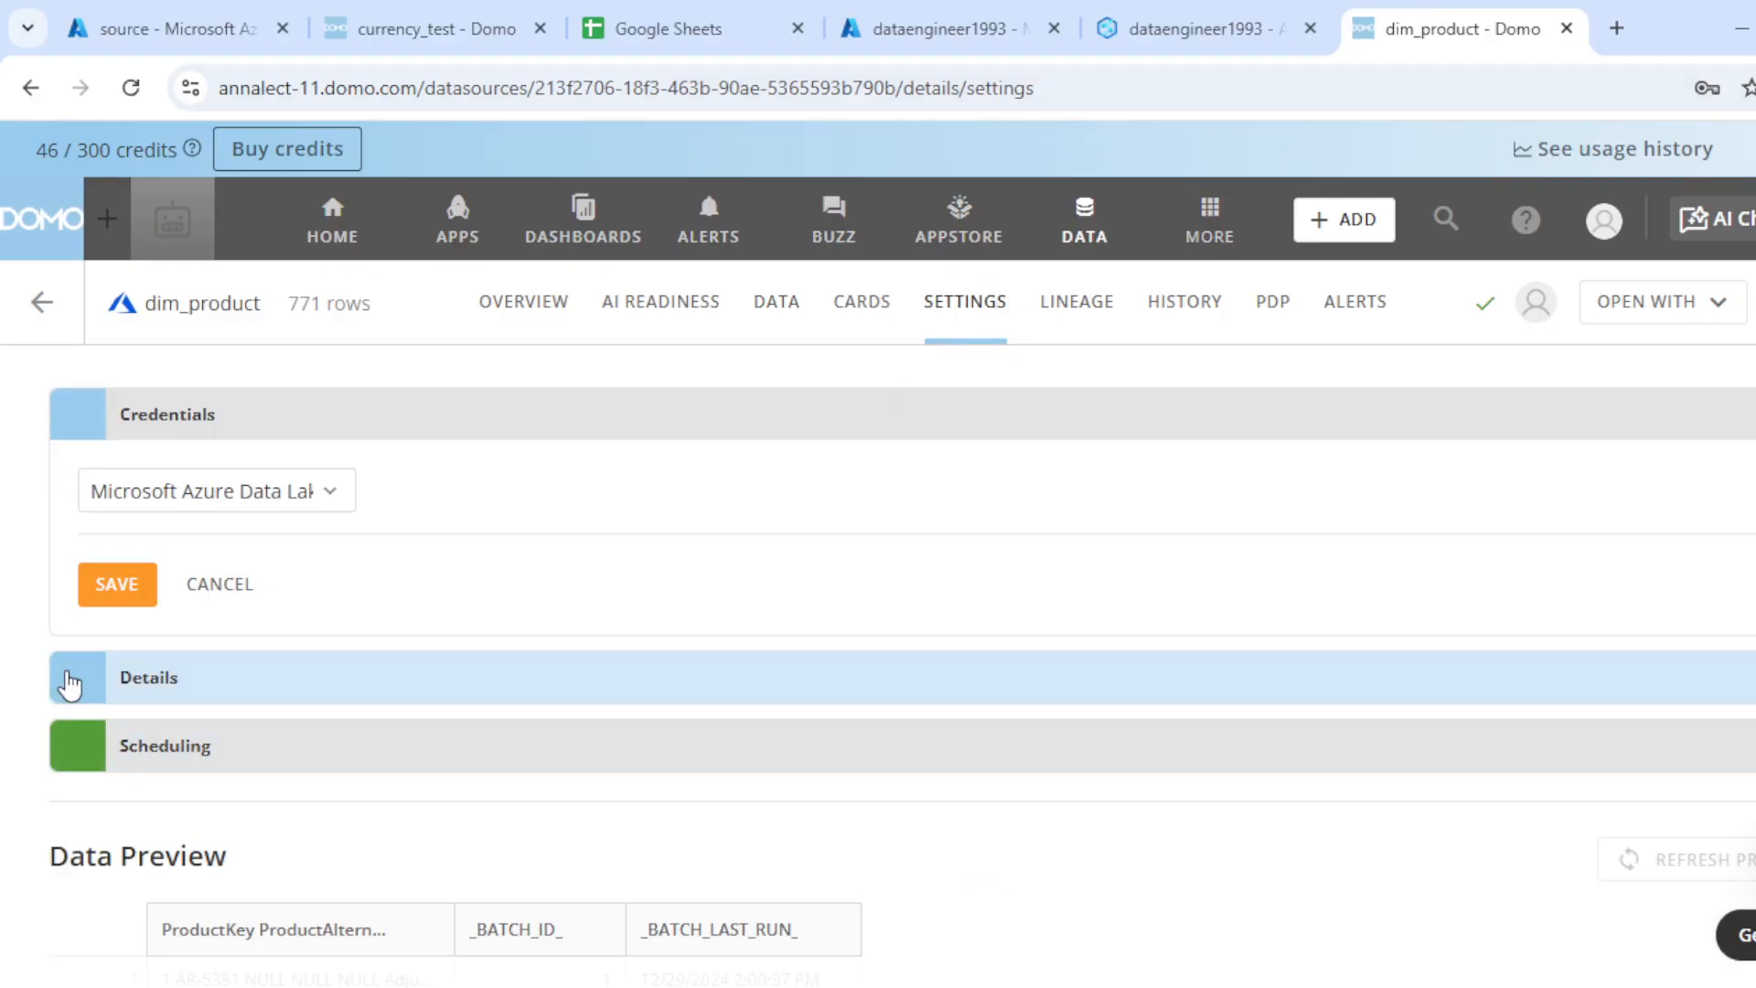
click(66, 681)
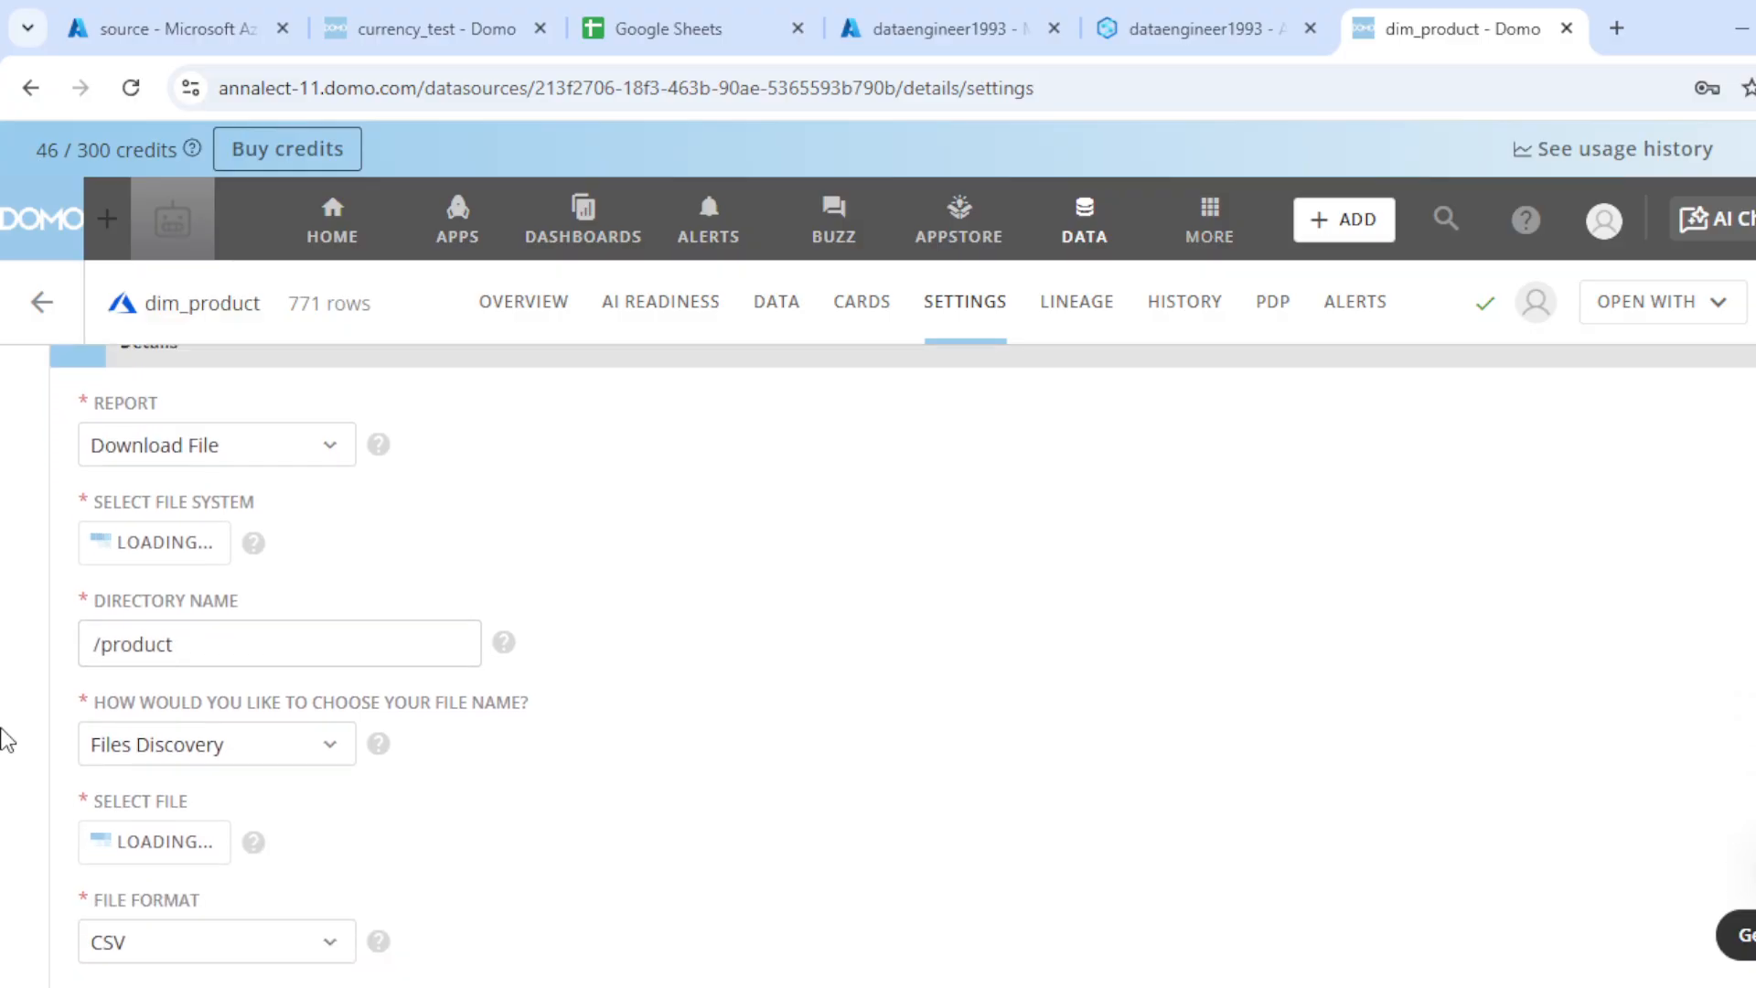
scroll(9, 732, down, 5)
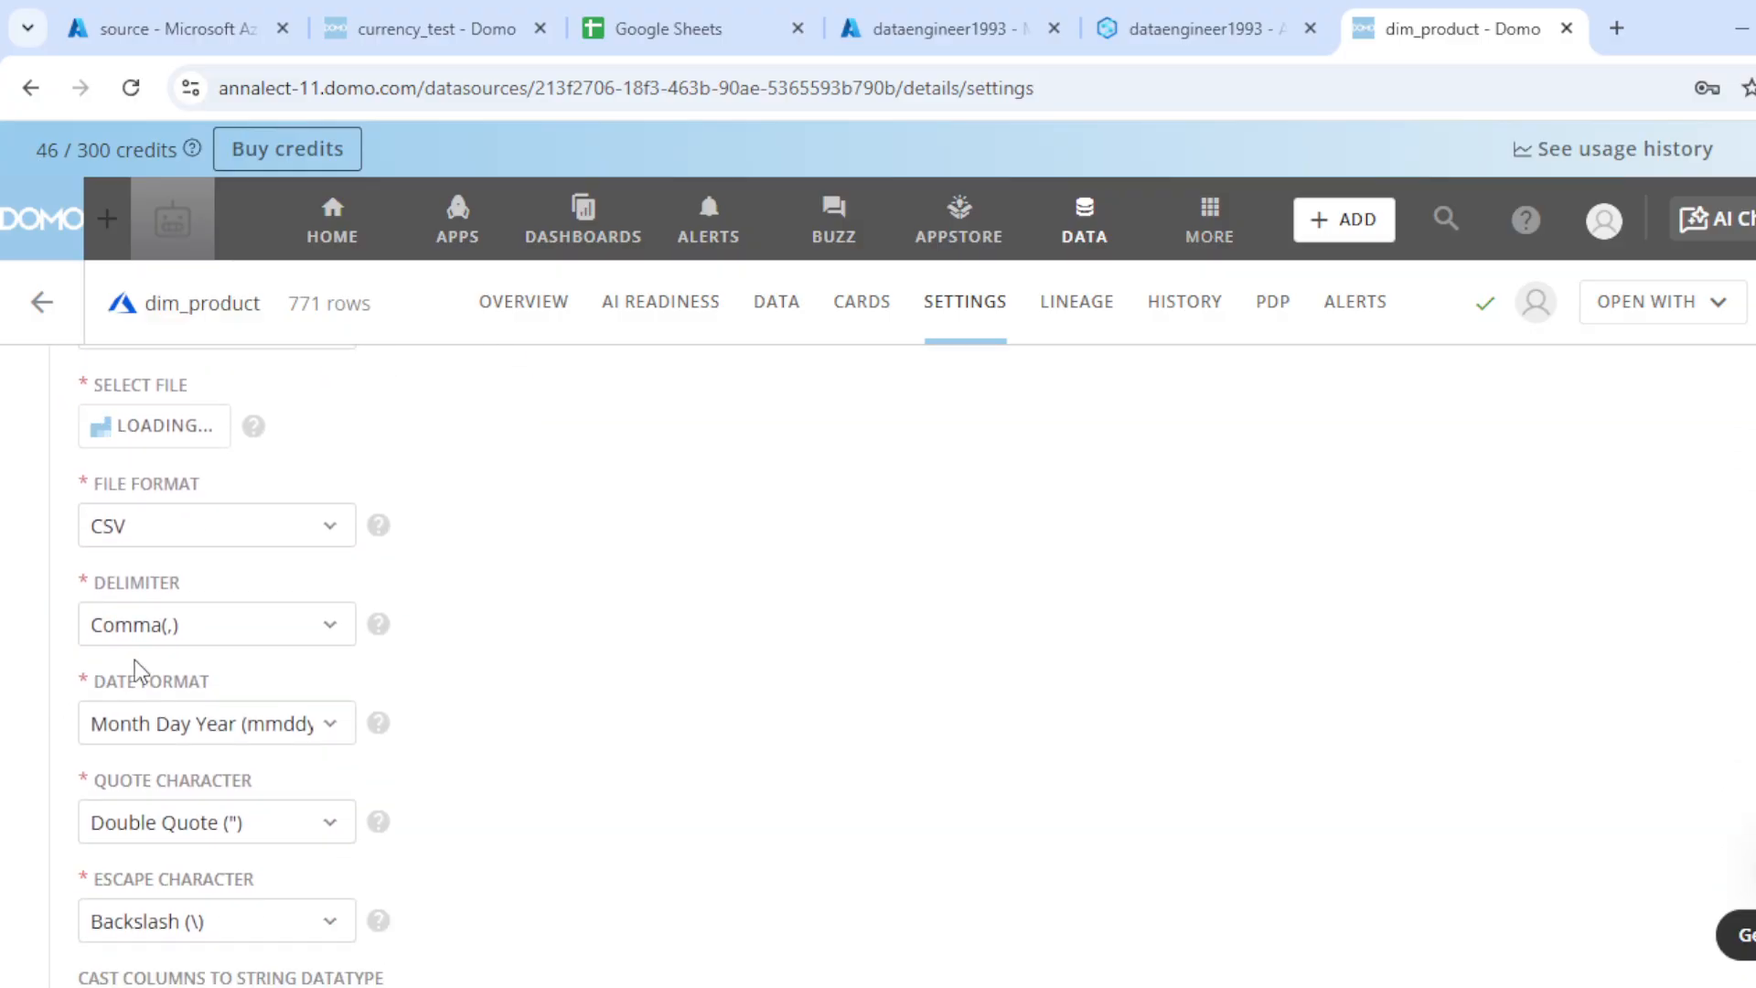
click(324, 621)
scroll(321, 686, down, 3)
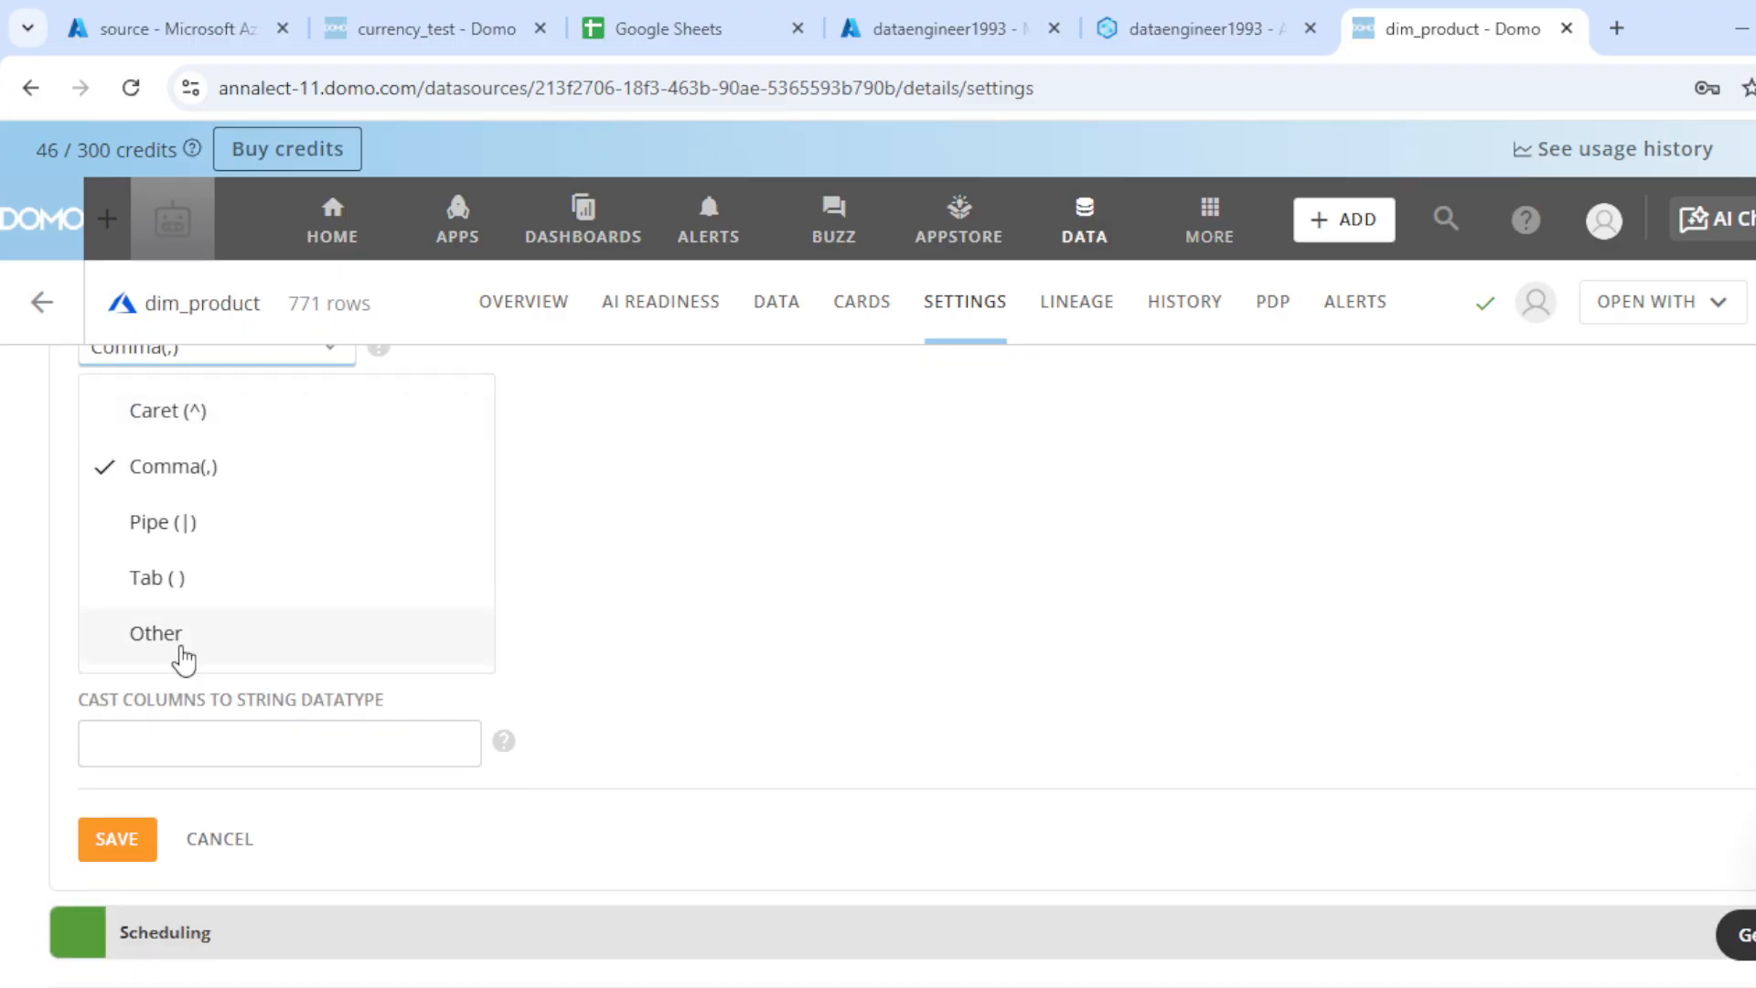
click(170, 582)
scroll(817, 666, up, 5)
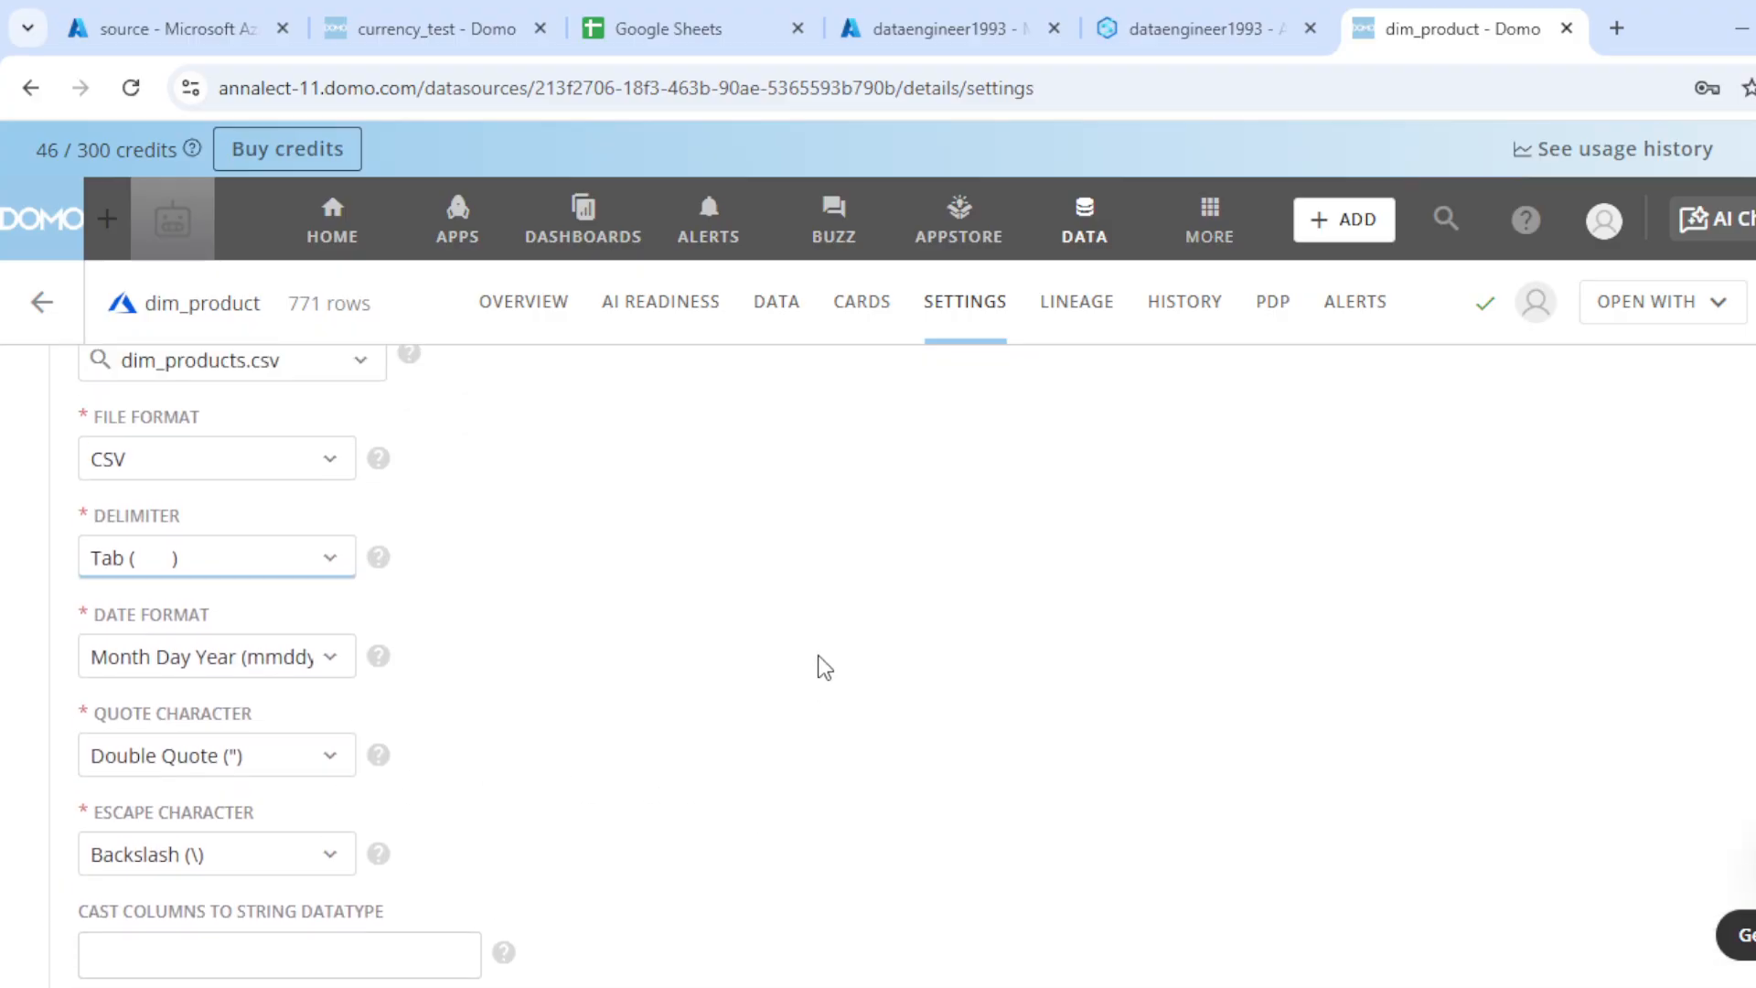
scroll(355, 817, down, 7)
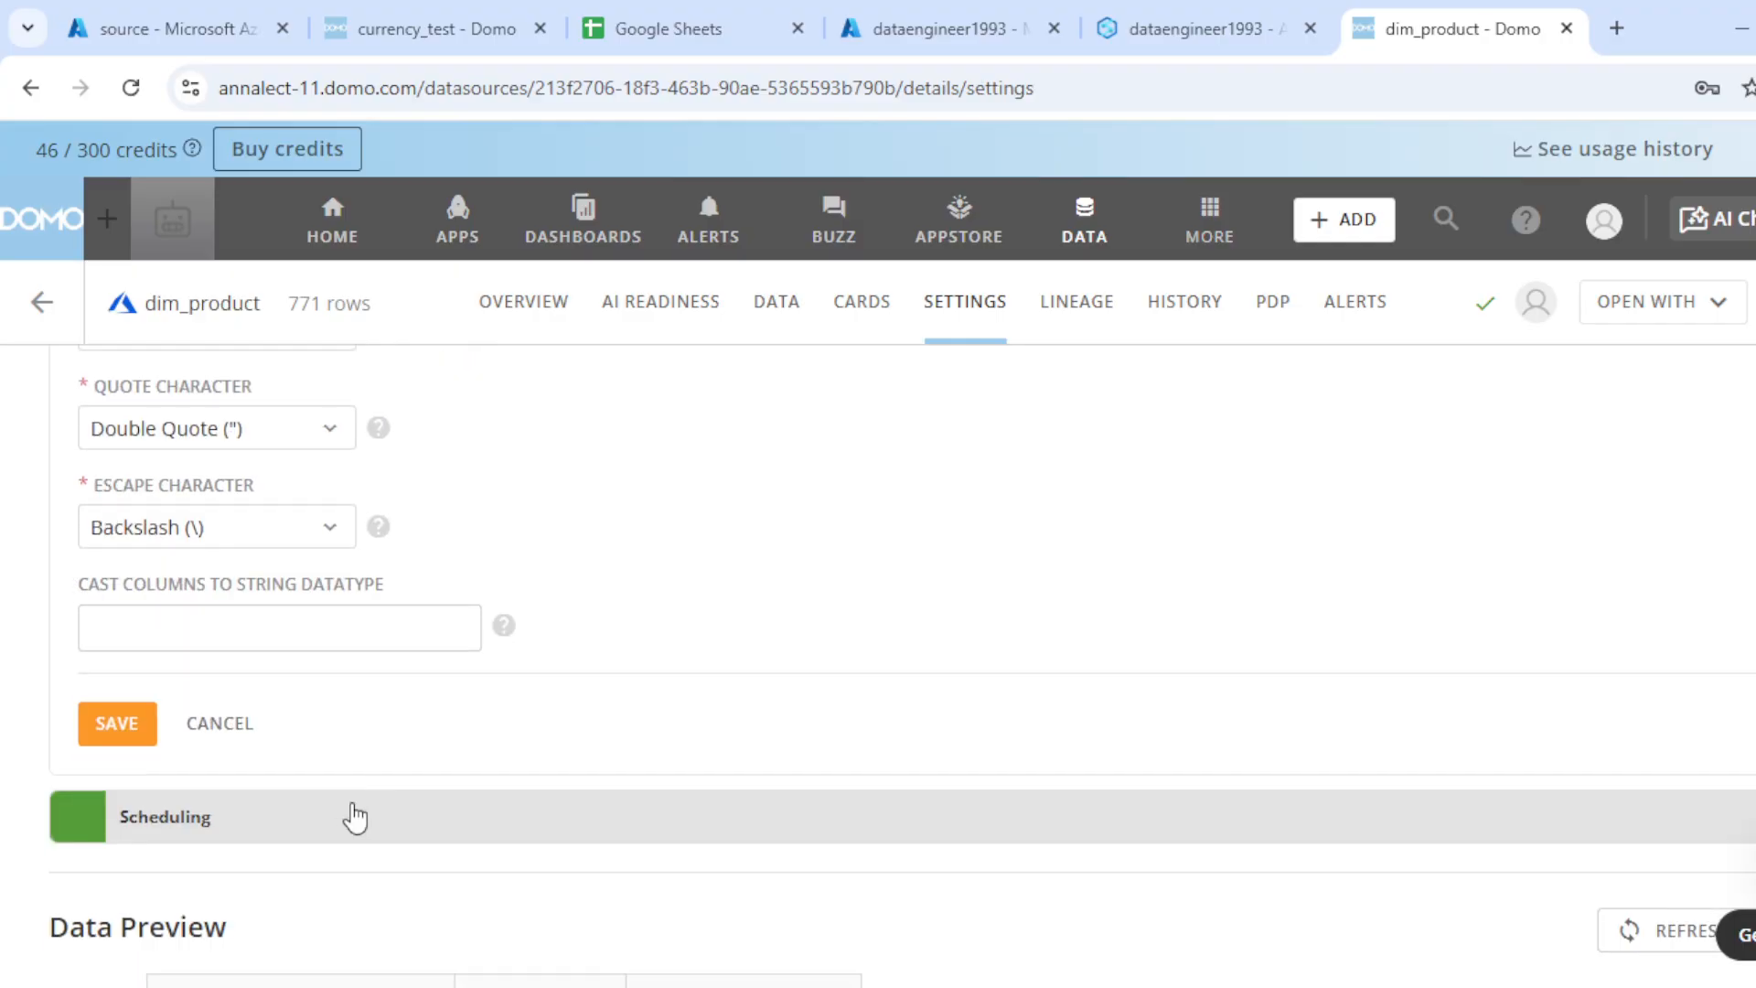
click(113, 729)
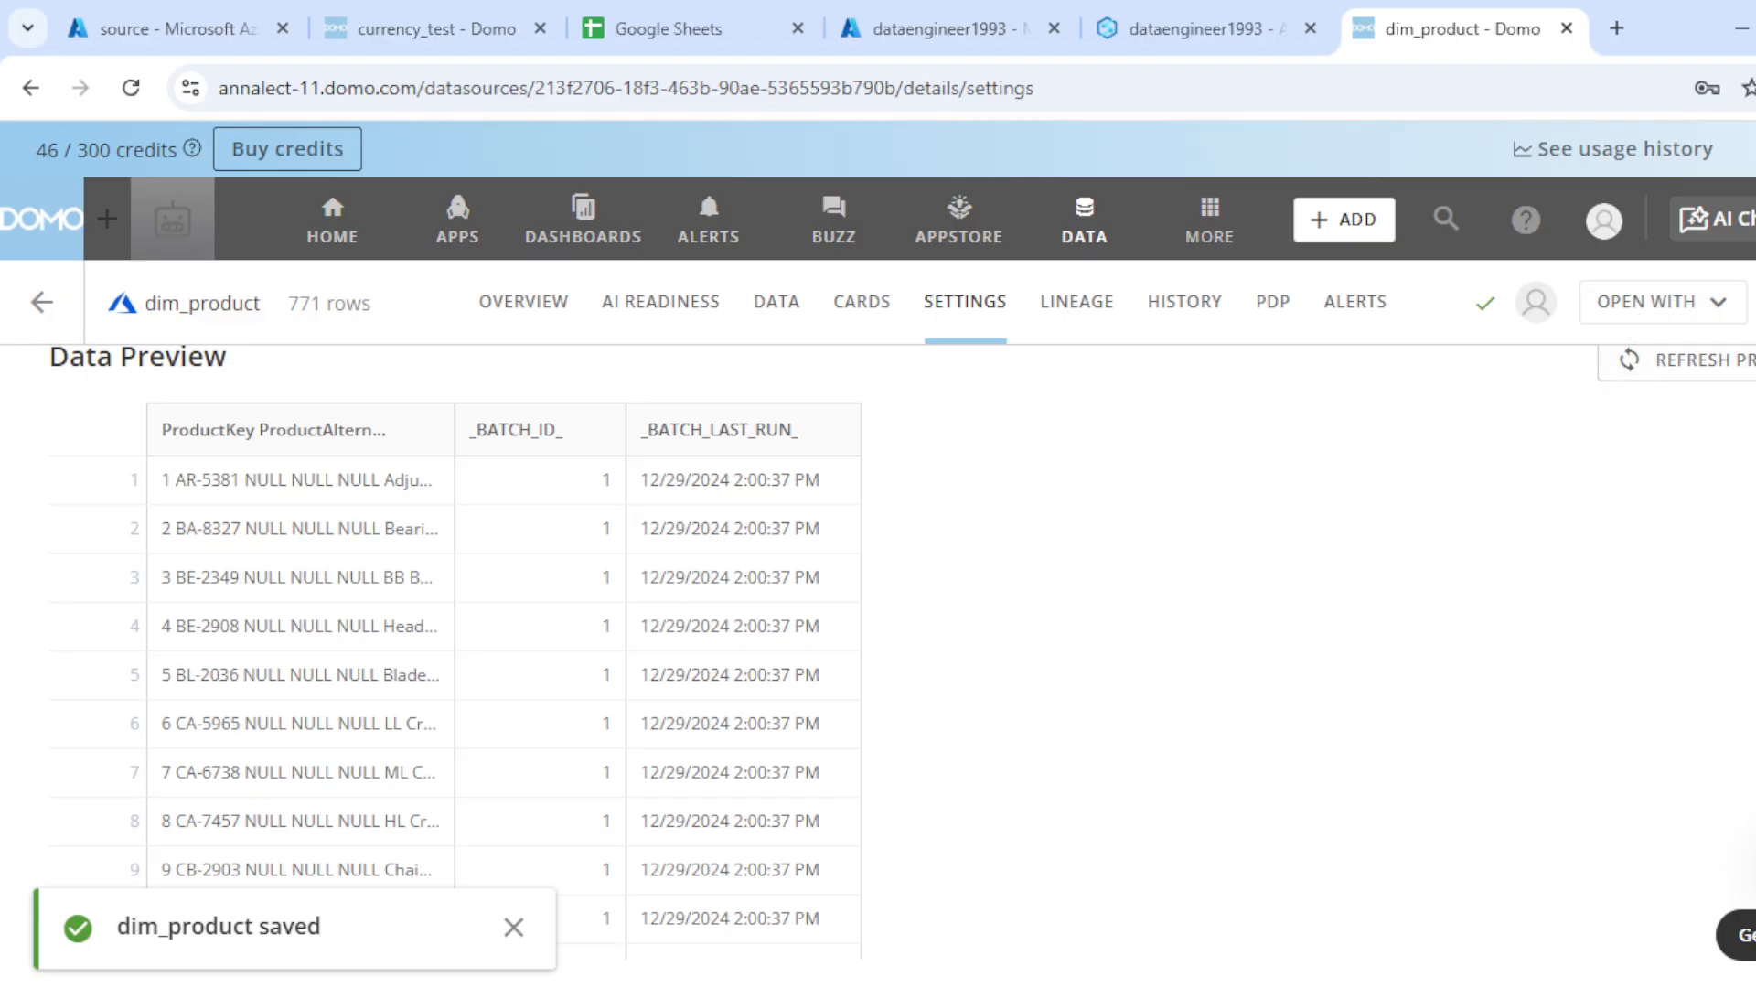
Run an update of the dim_product dataset and check its run history.
click(1719, 305)
click(1593, 494)
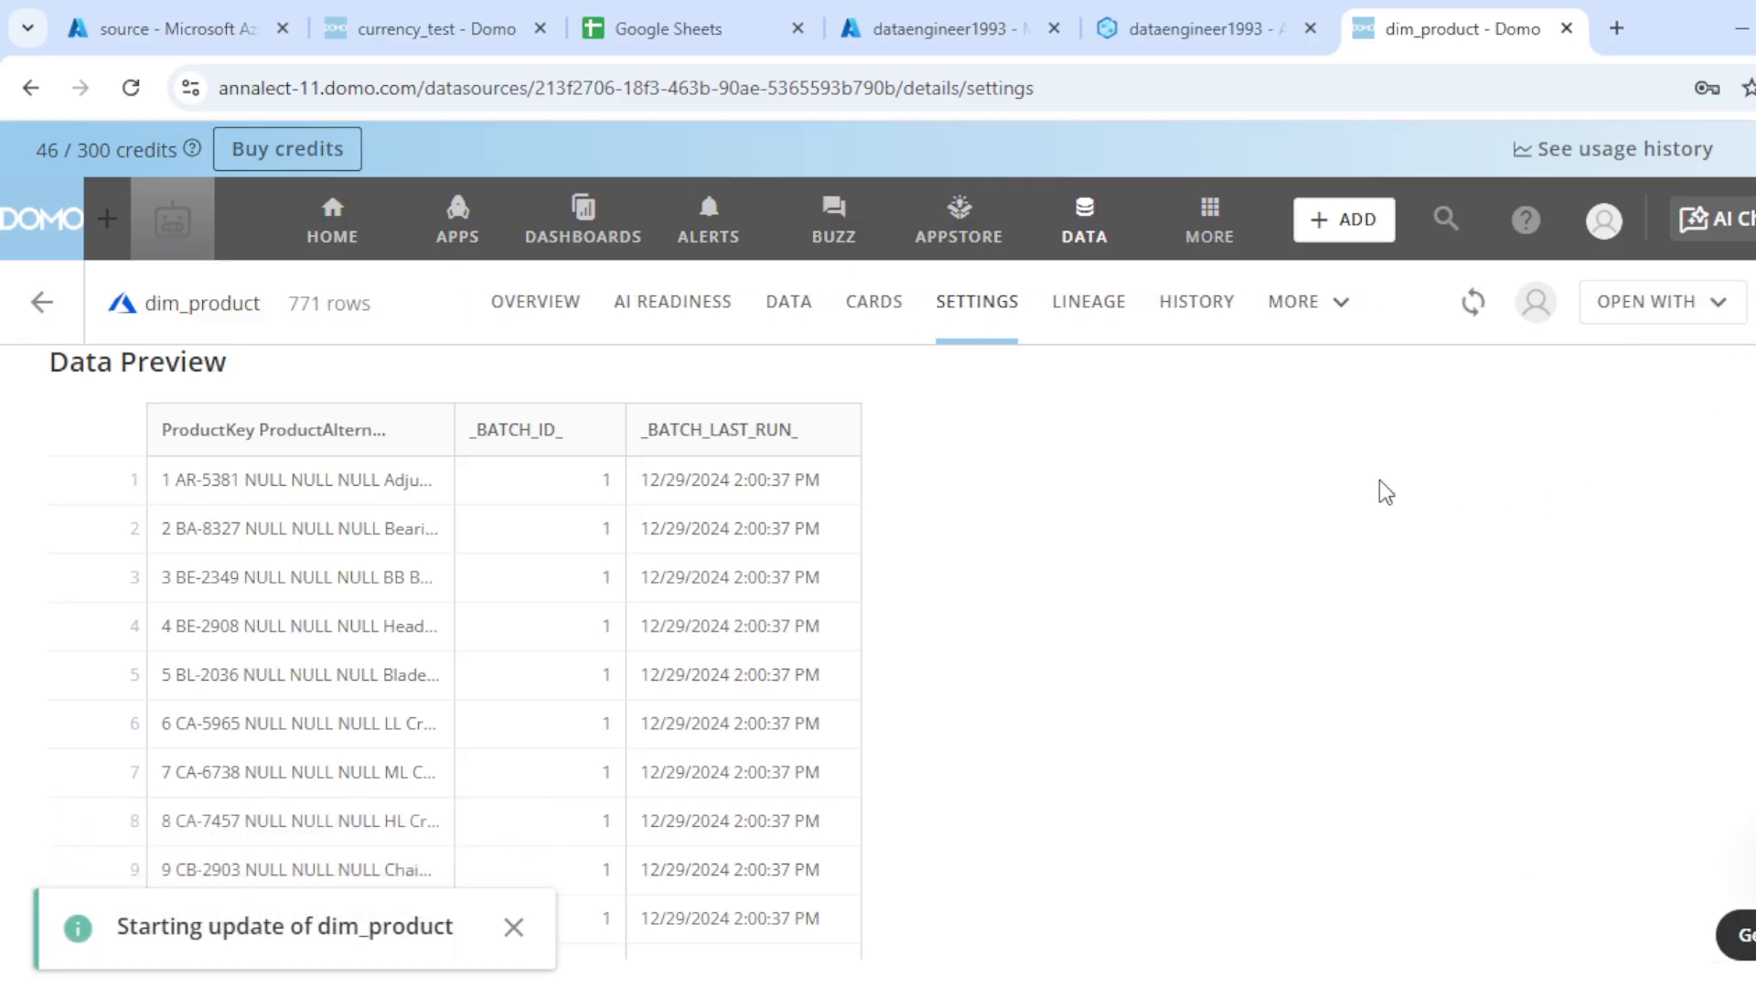
click(1197, 320)
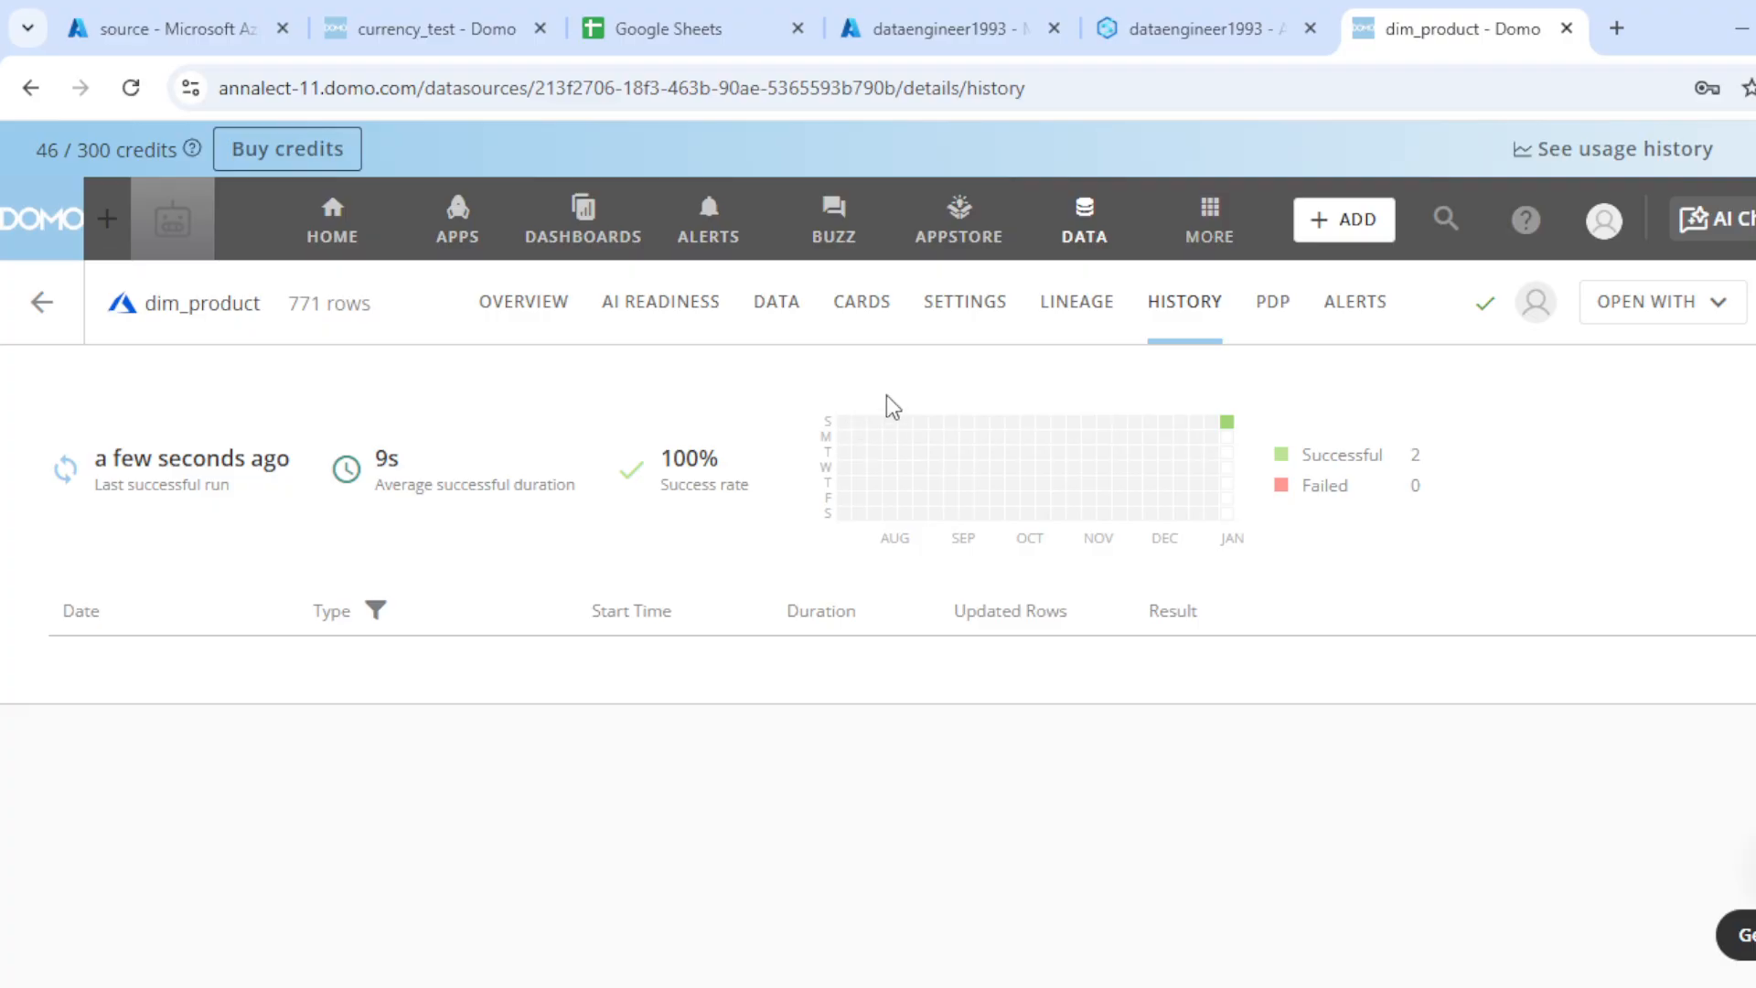
Examine the columns and values of the re-imported dim_product data across the whole table.
click(777, 311)
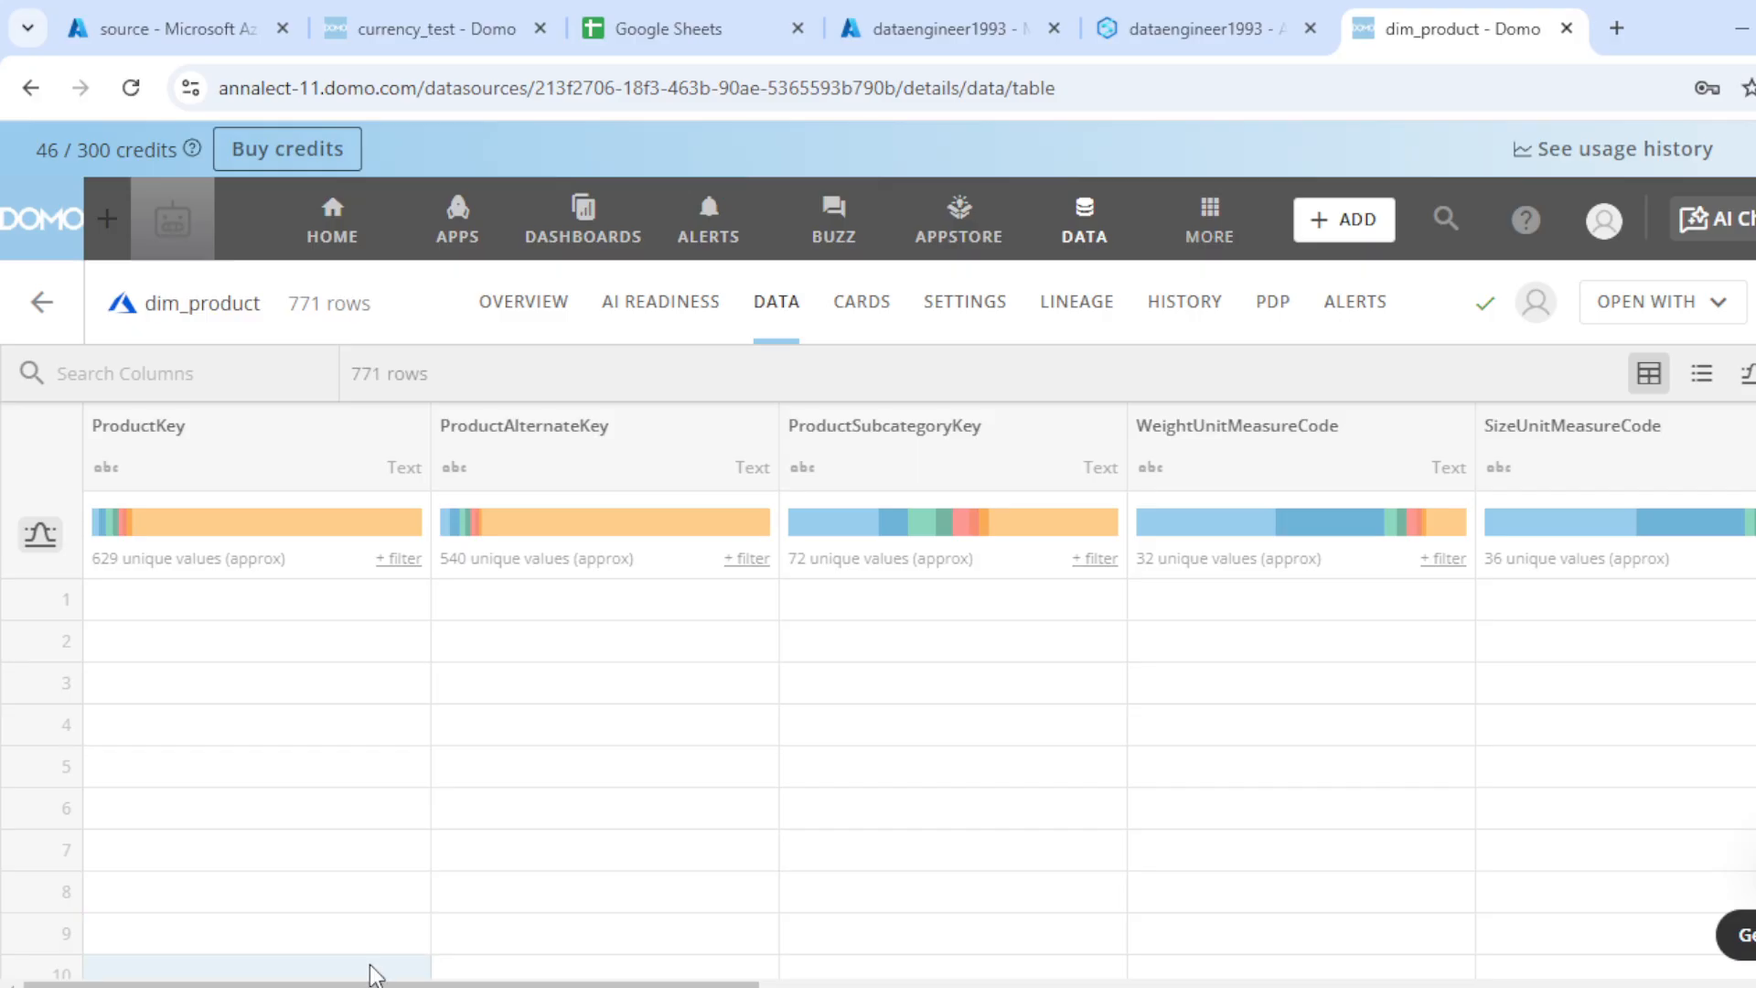
drag(390, 985, 1554, 951)
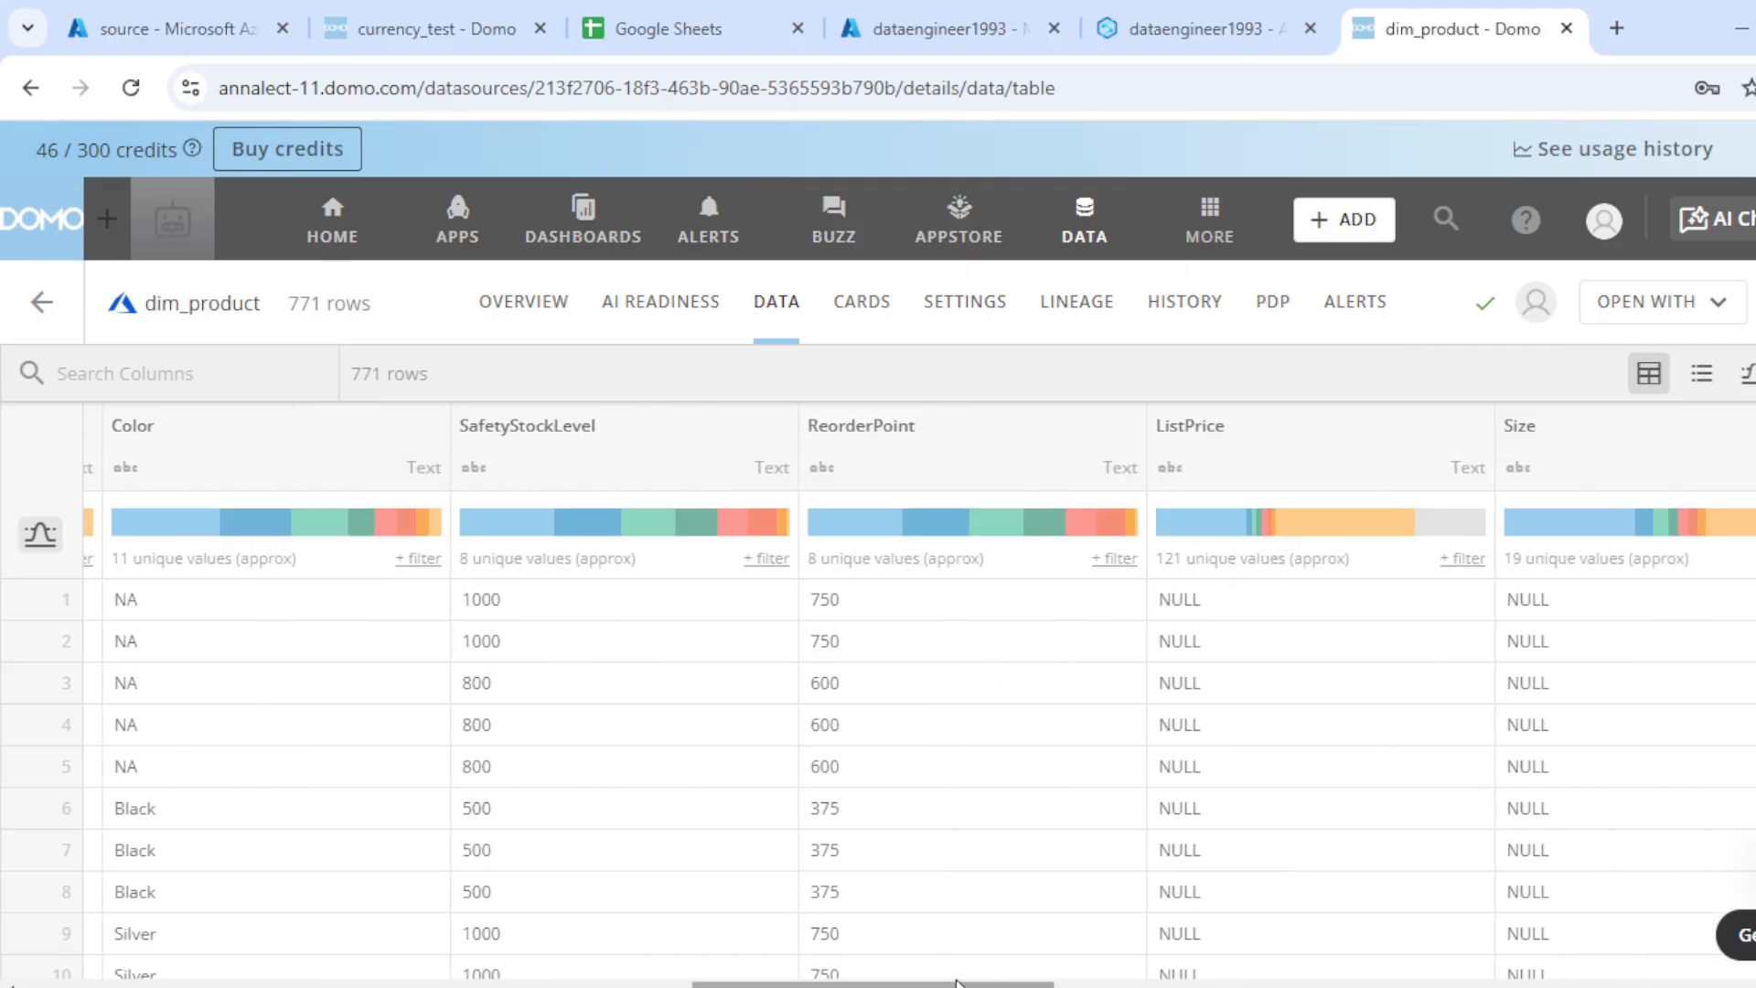
drag(873, 985, 283, 985)
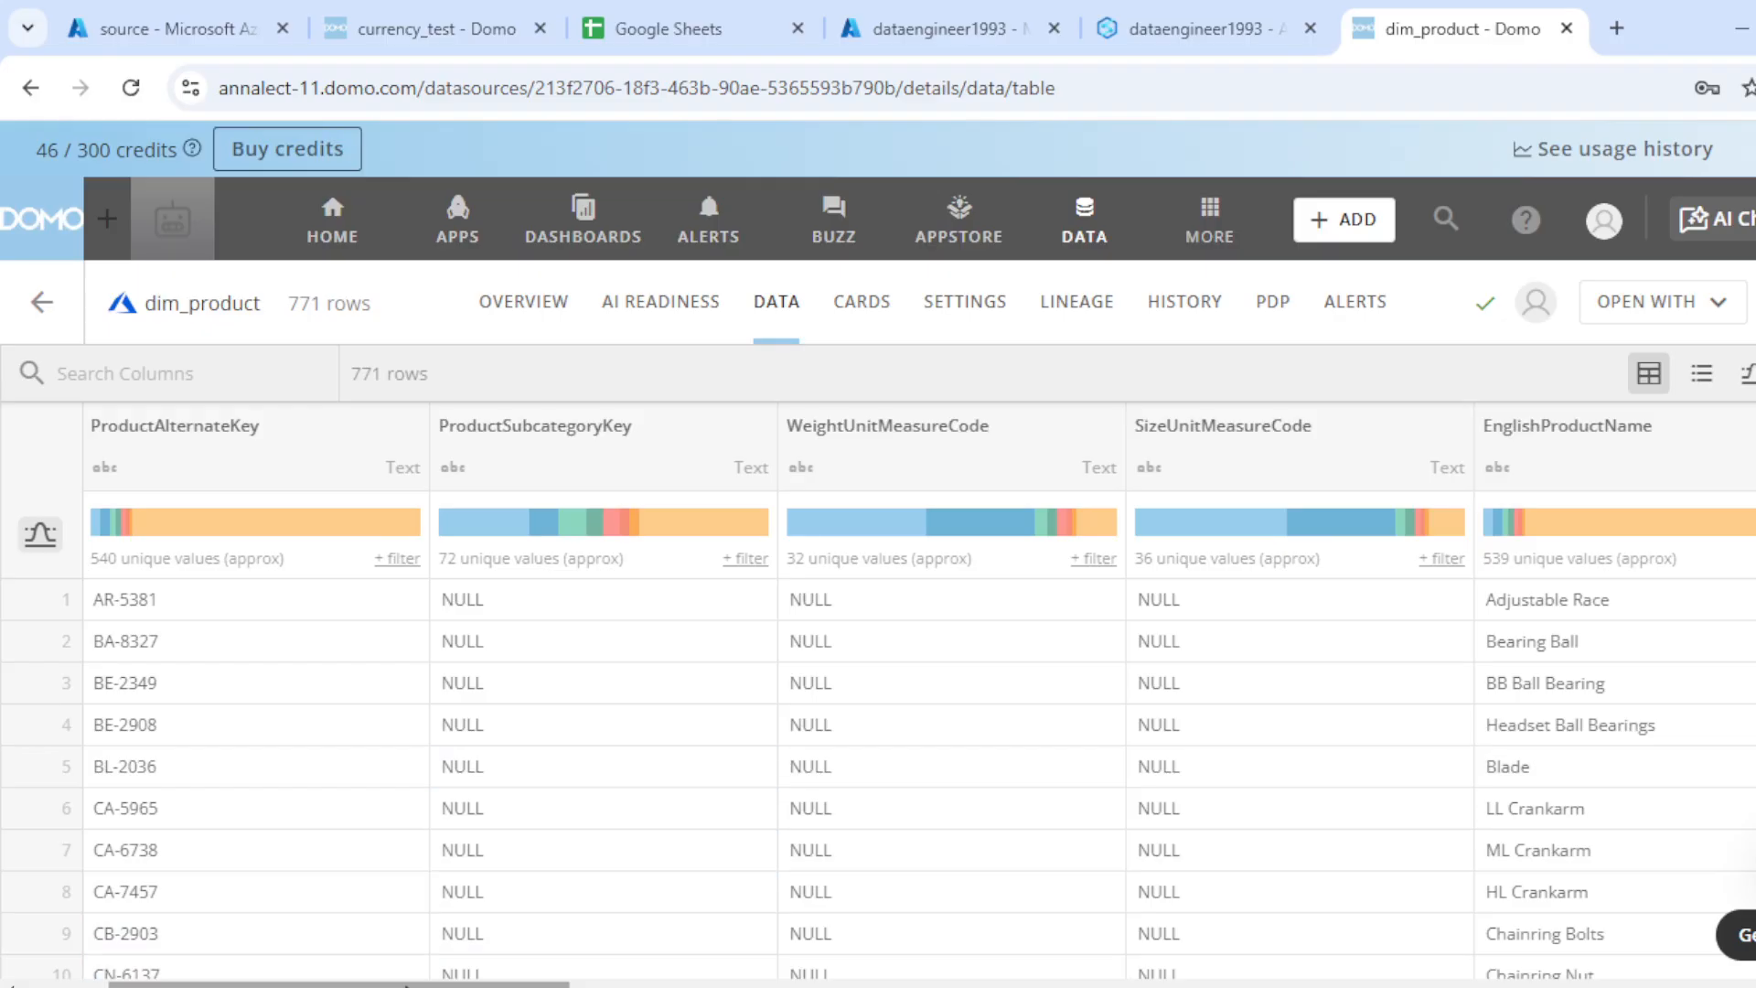
drag(457, 984, 474, 985)
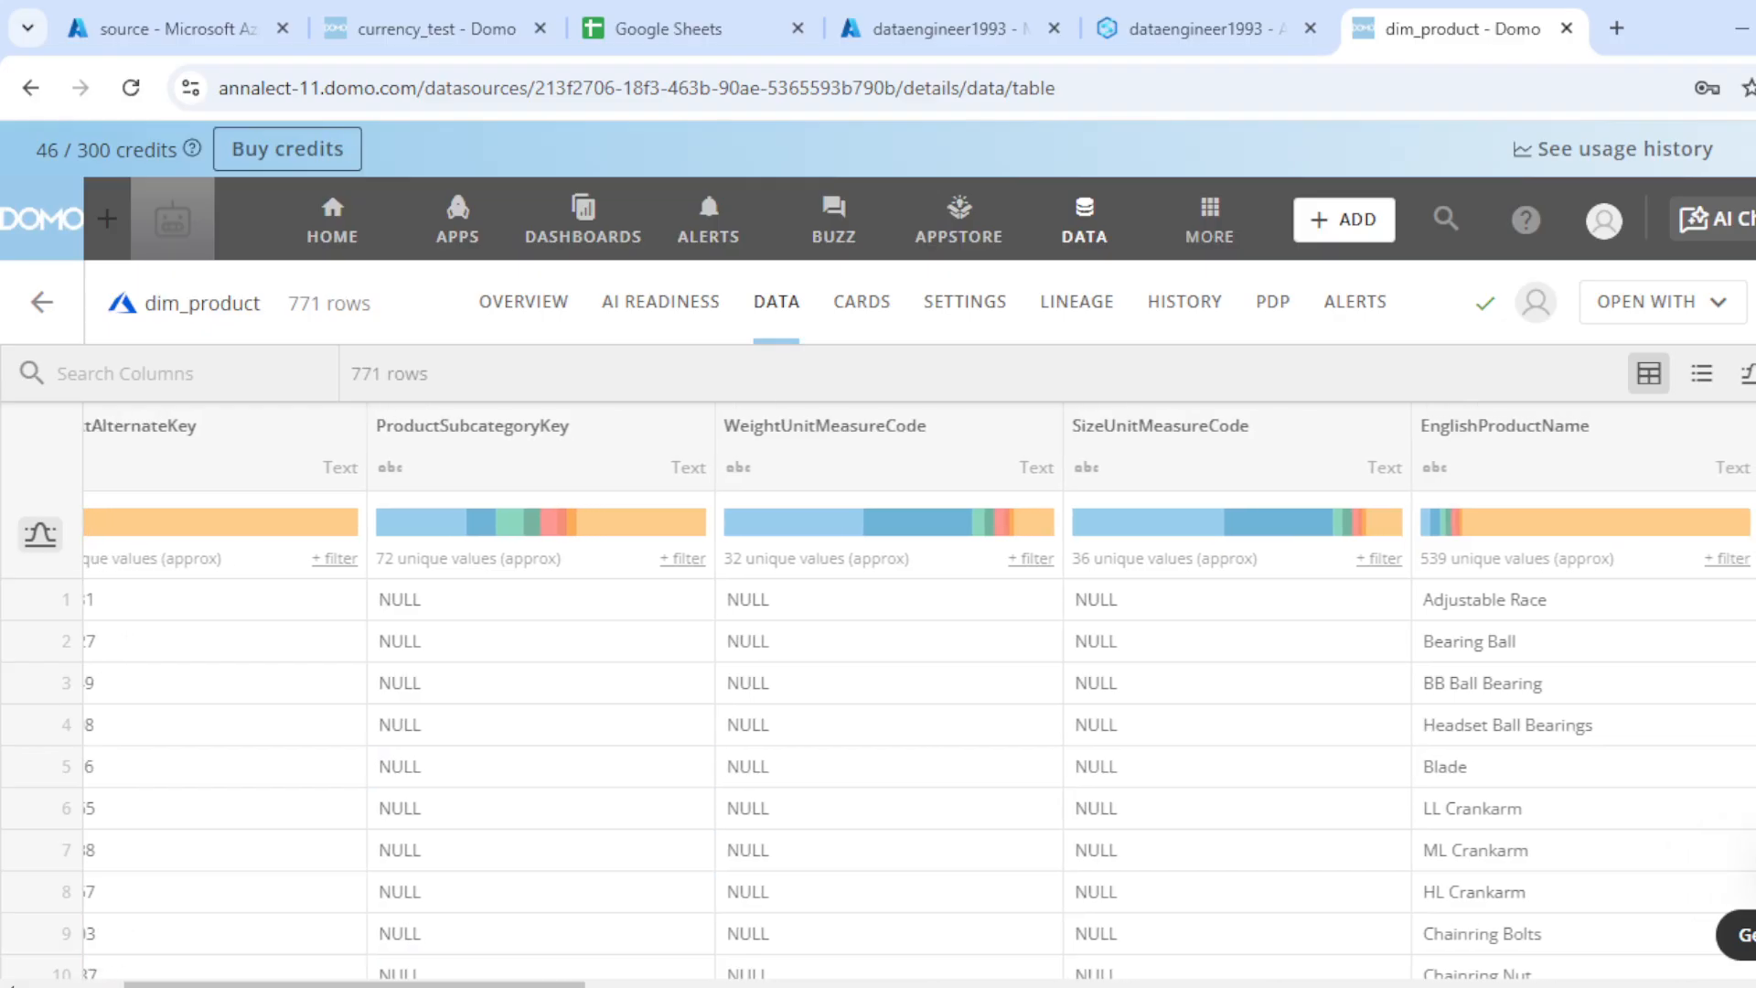
Reopen the dim_product dataset's details settings and review the directory, file format, delimiter, date format and remaining import fields.
click(987, 322)
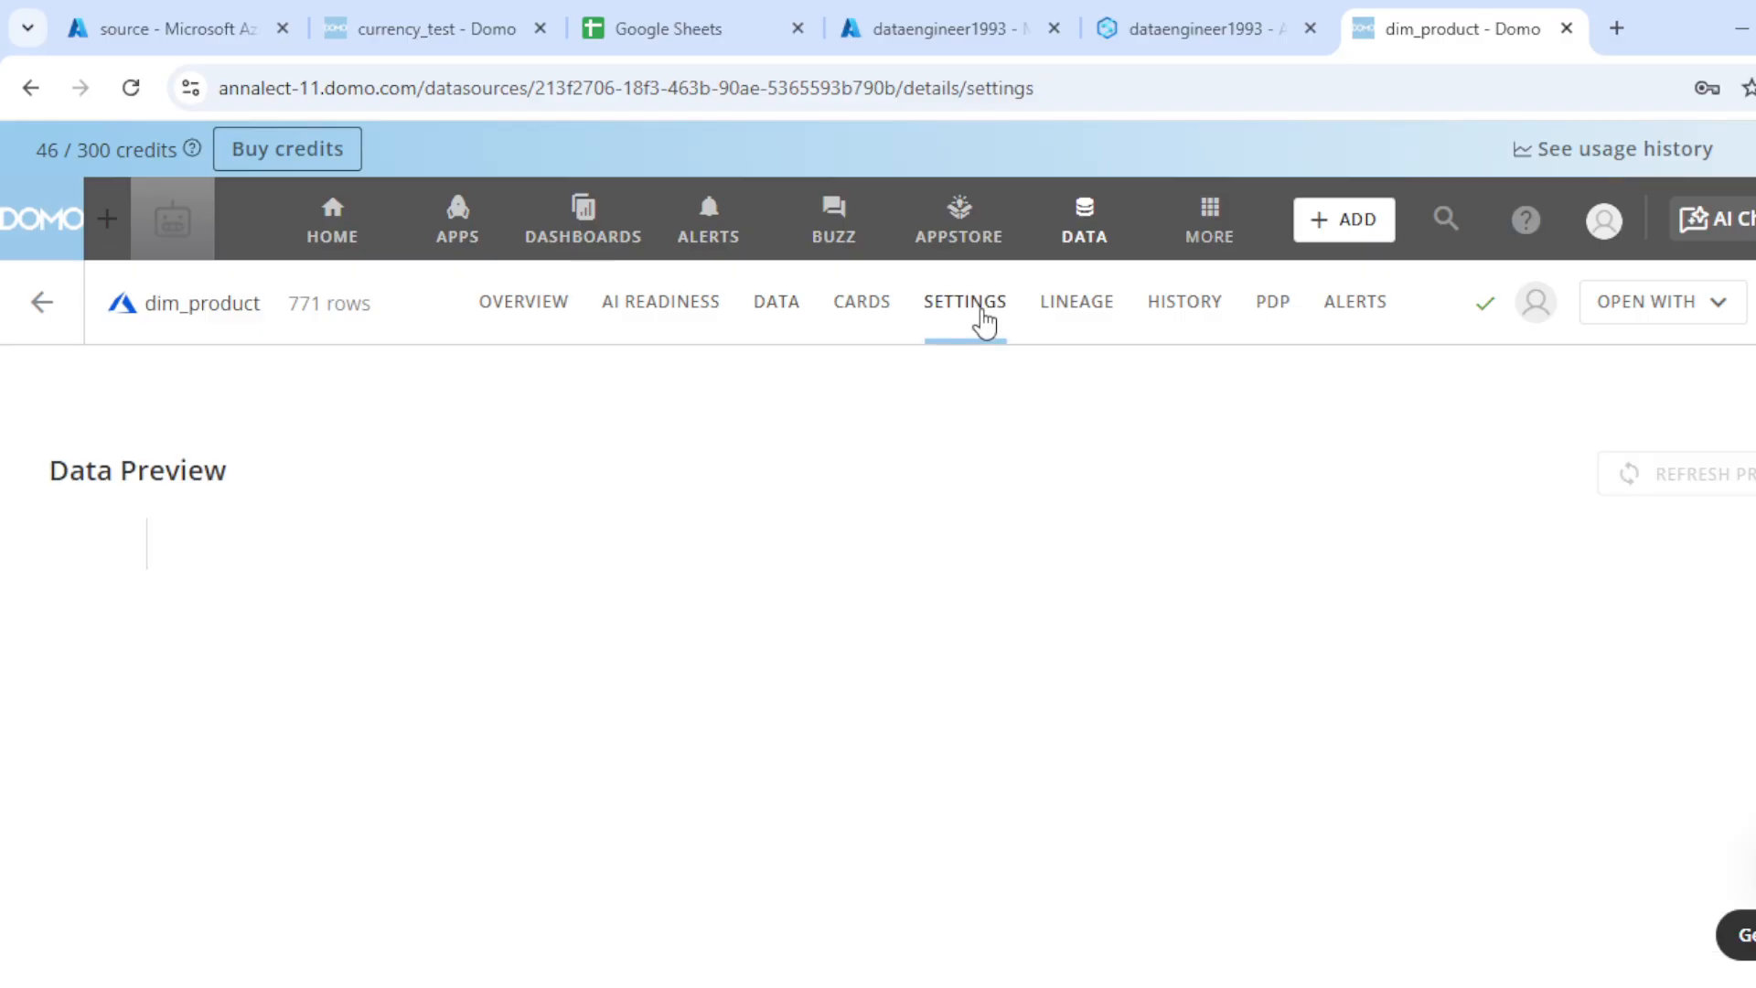
click(84, 692)
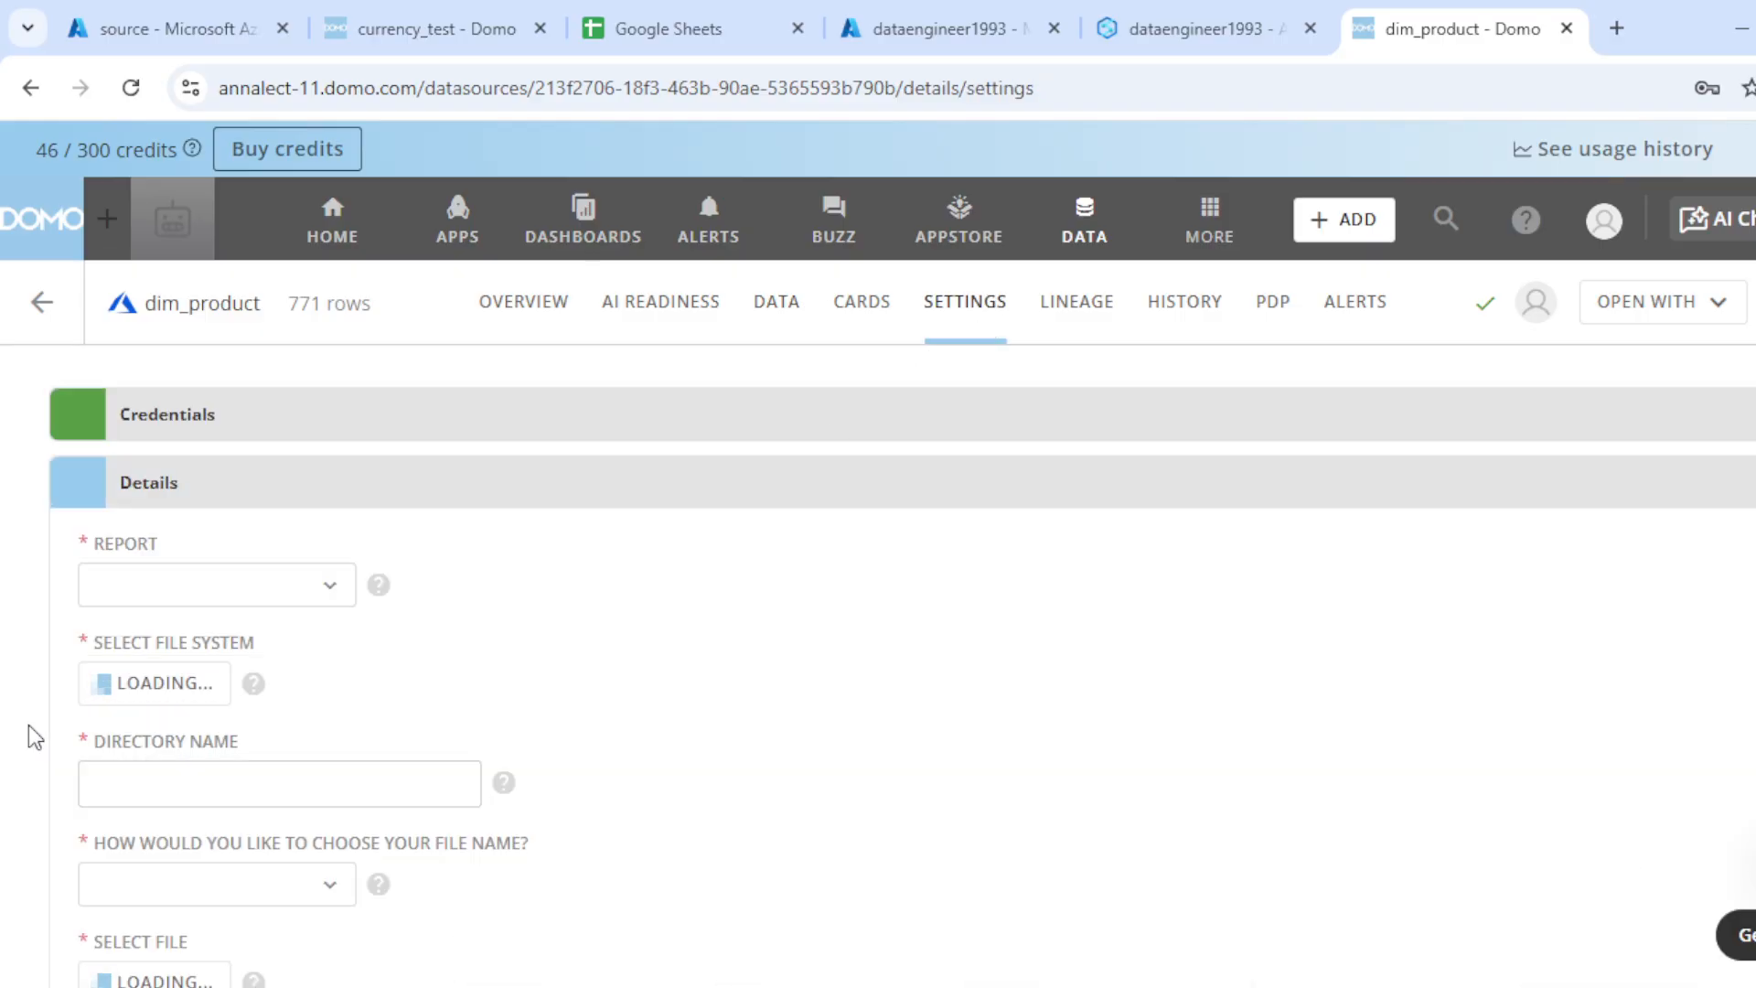
scroll(29, 741, down, 5)
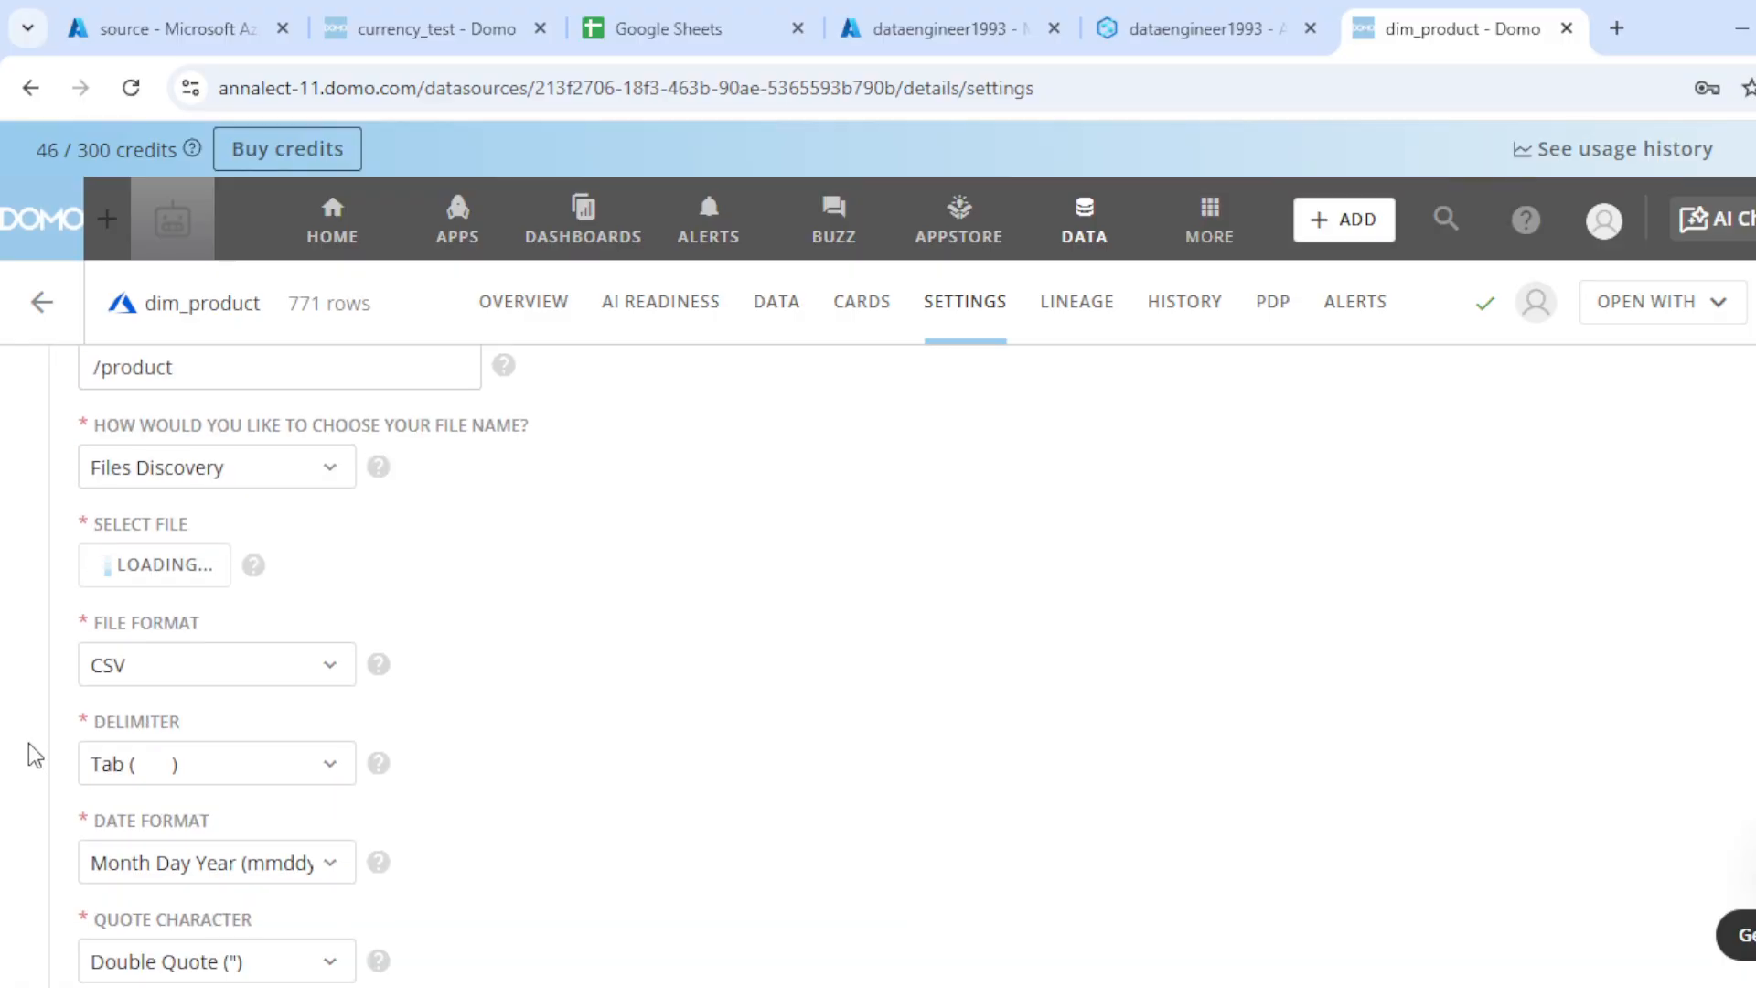
scroll(229, 695, down, 2)
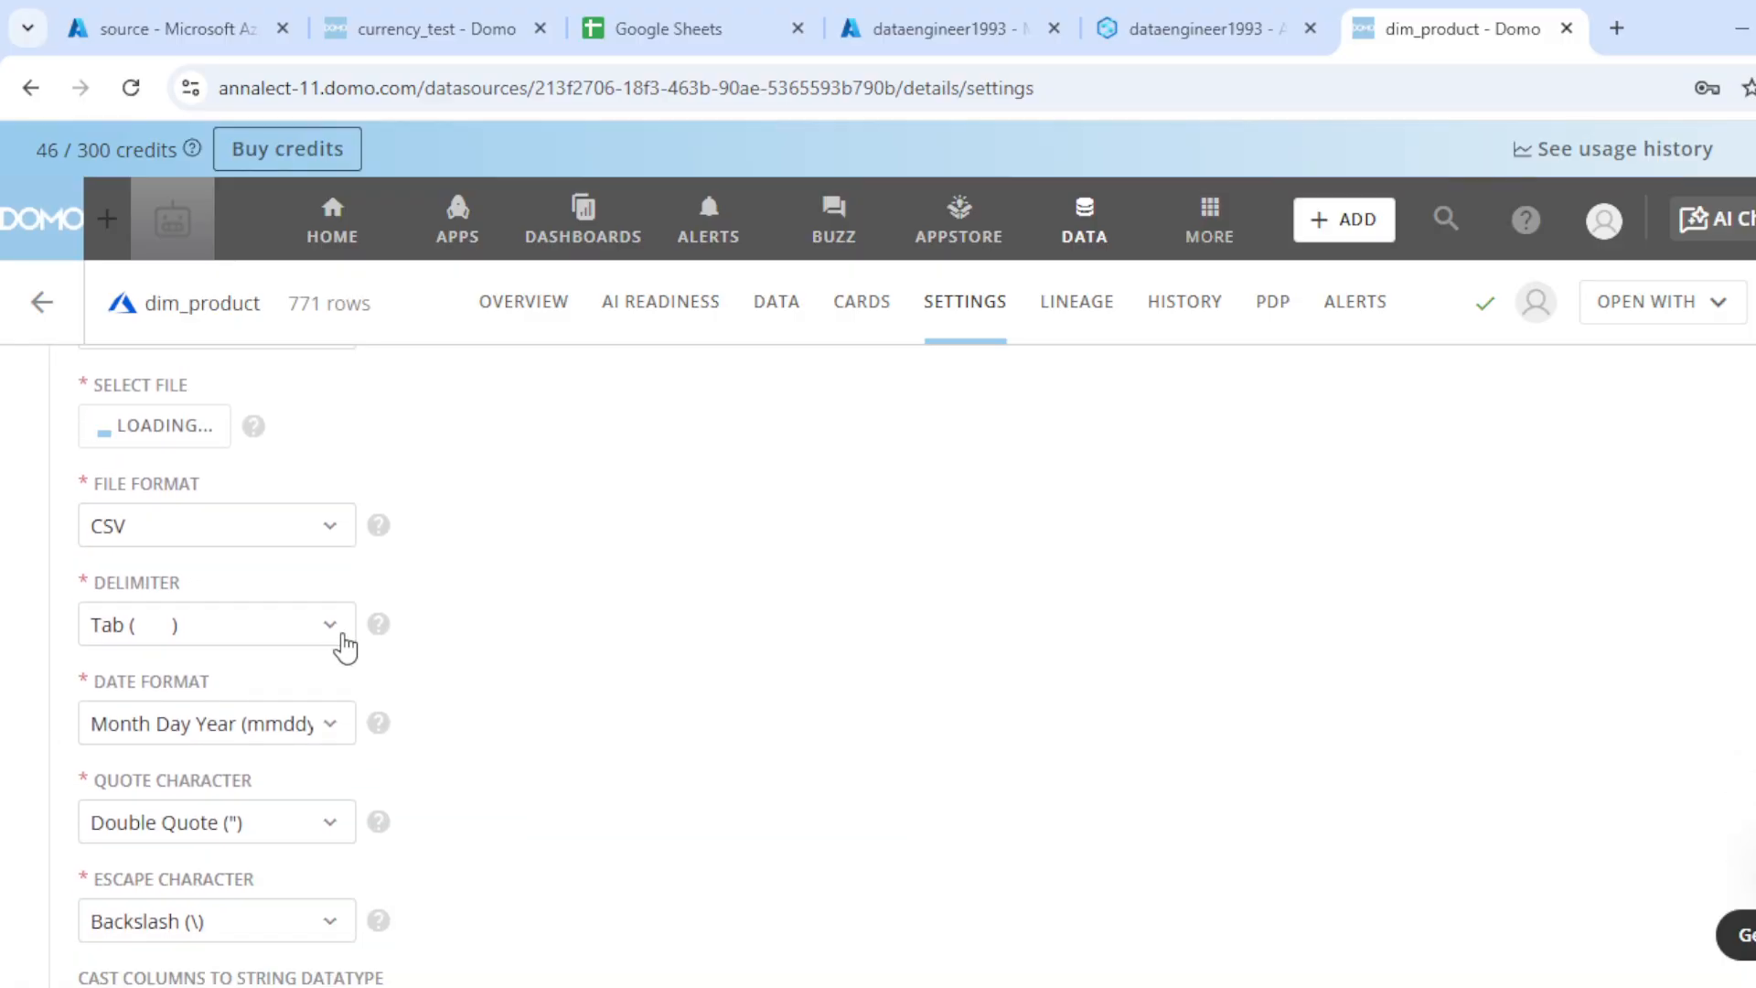
scroll(343, 645, down, 3)
scroll(342, 644, down, 2)
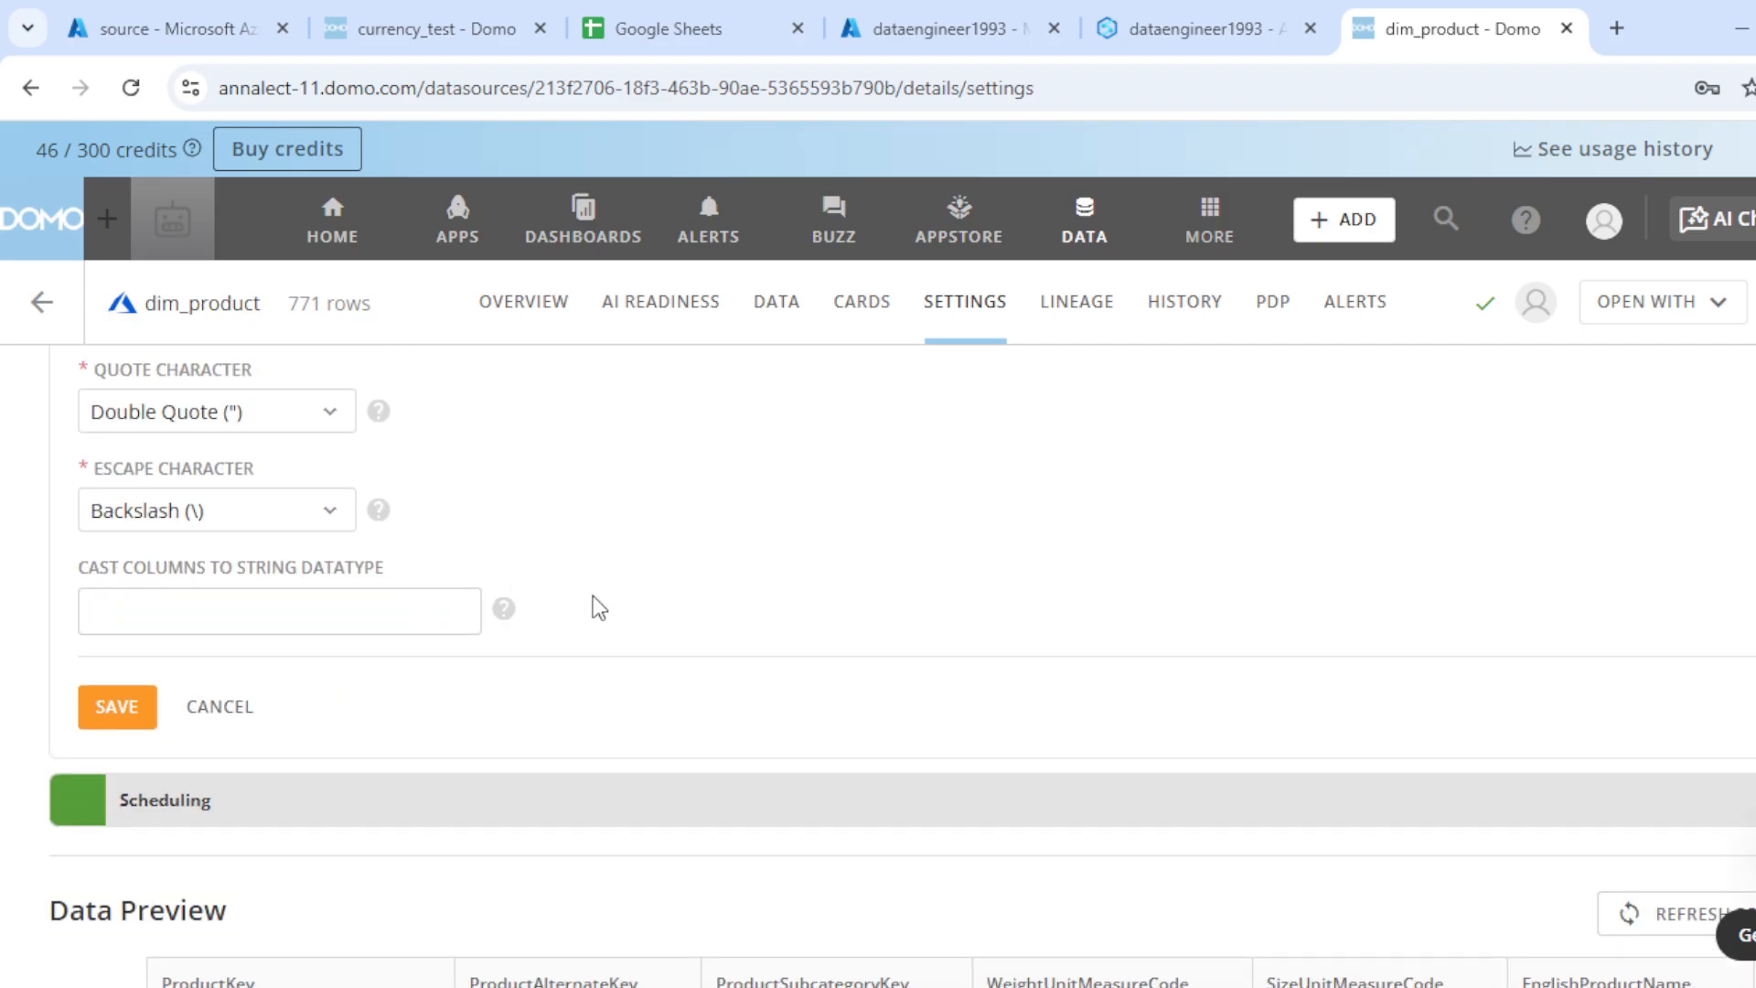
scroll(712, 578, up, 2)
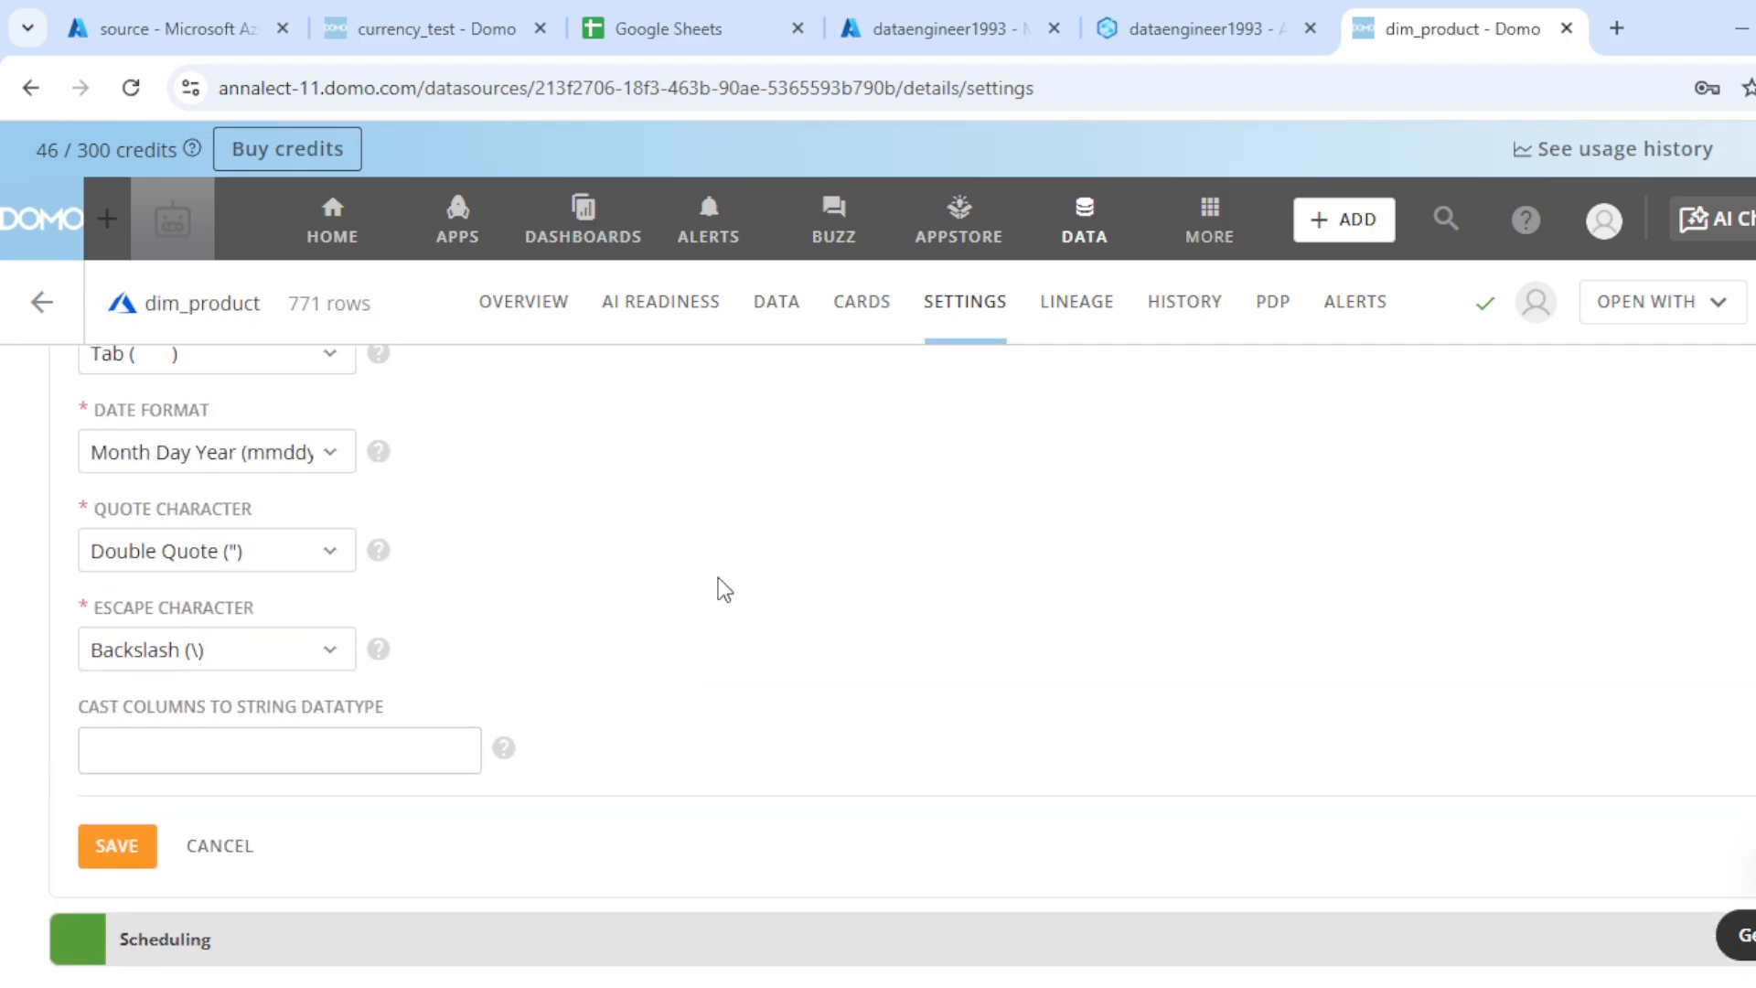
Look through the available escape character and quote character options without changing either setting.
click(291, 652)
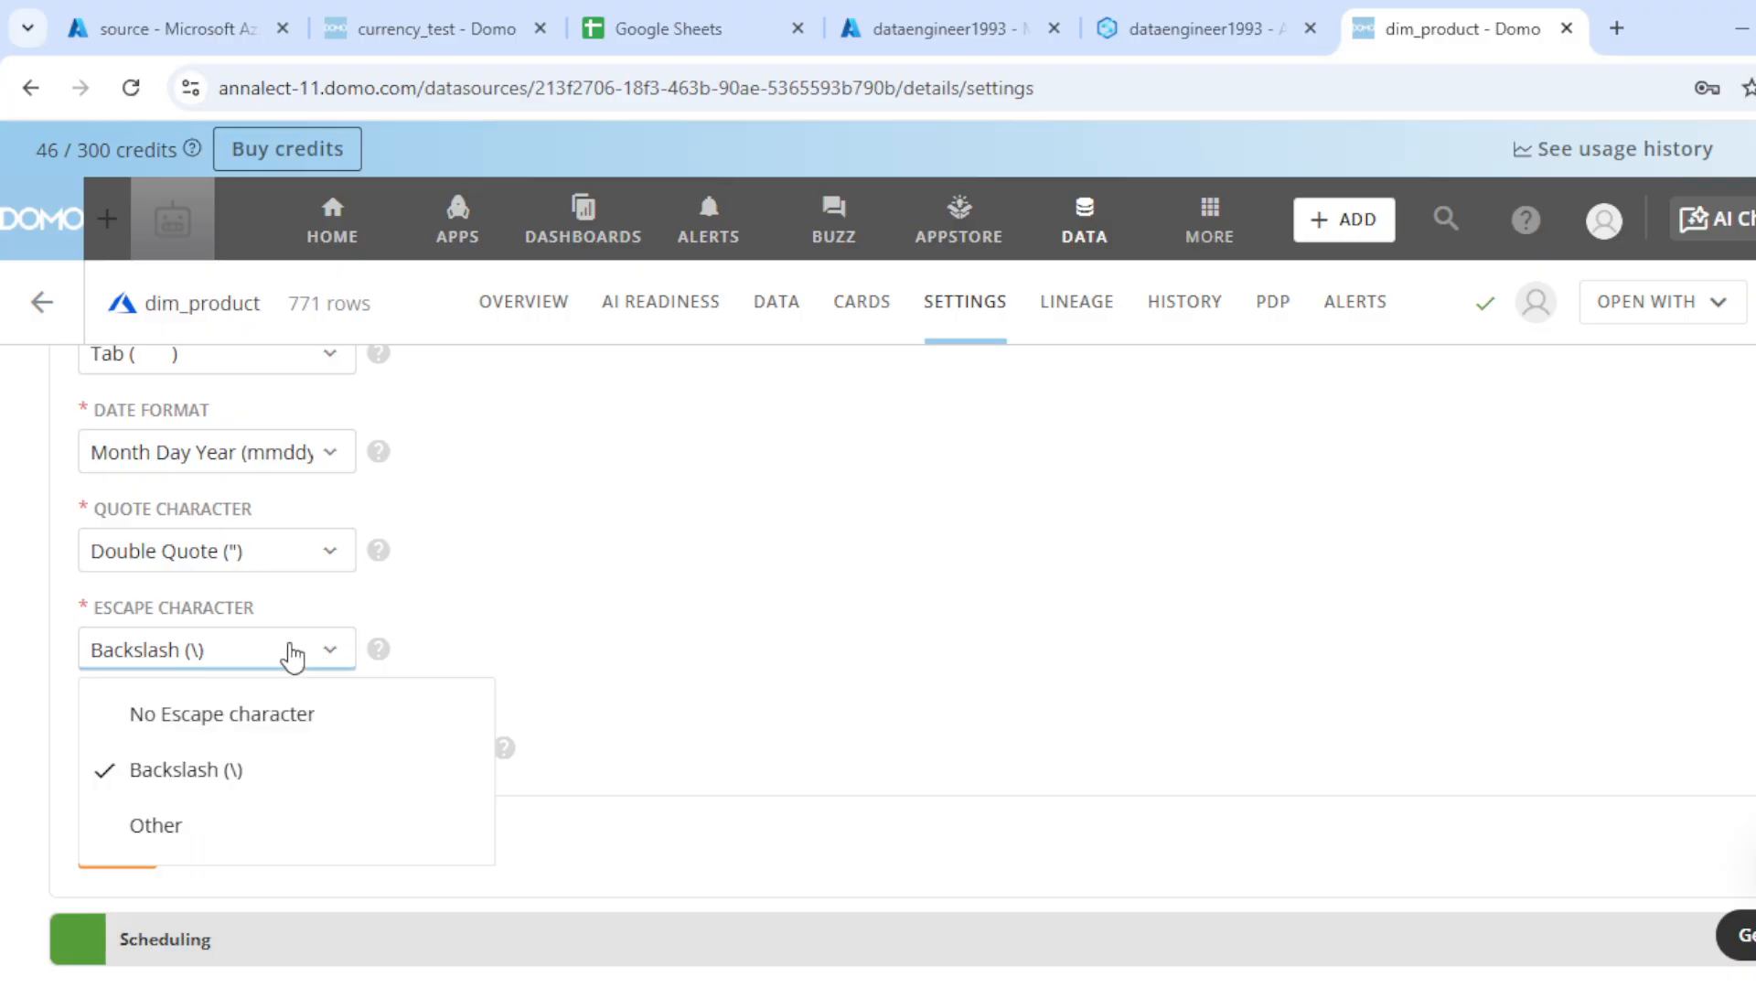
click(489, 554)
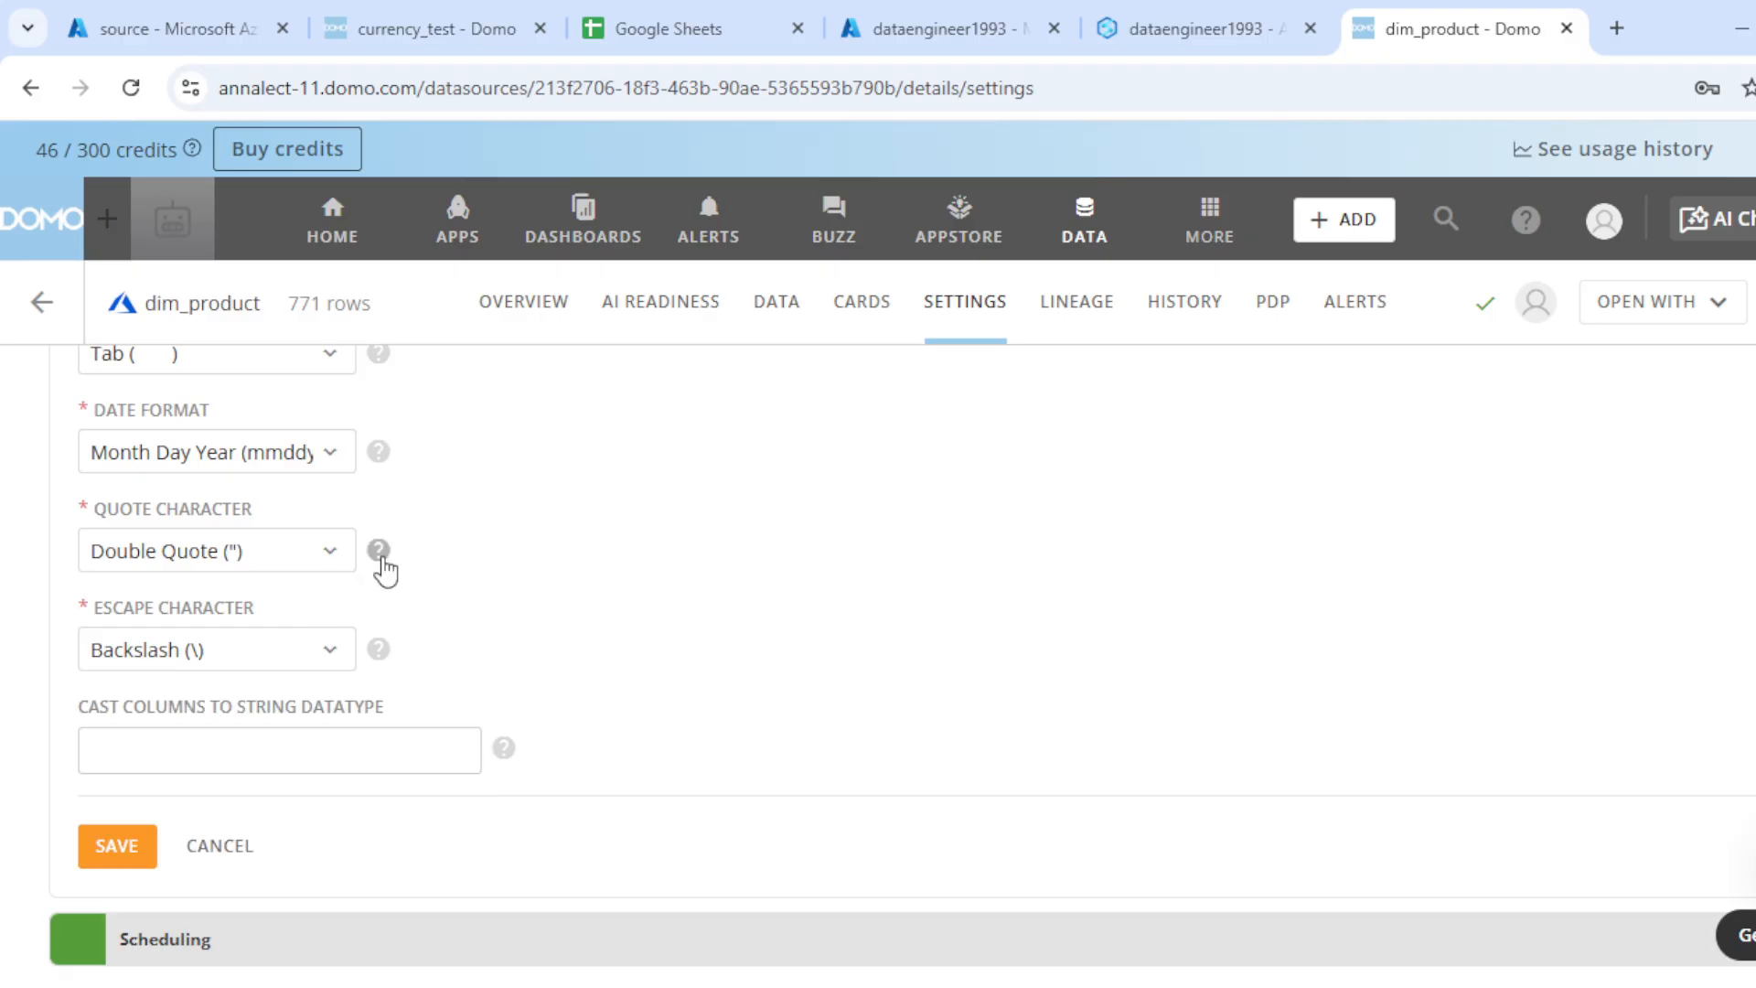
click(332, 555)
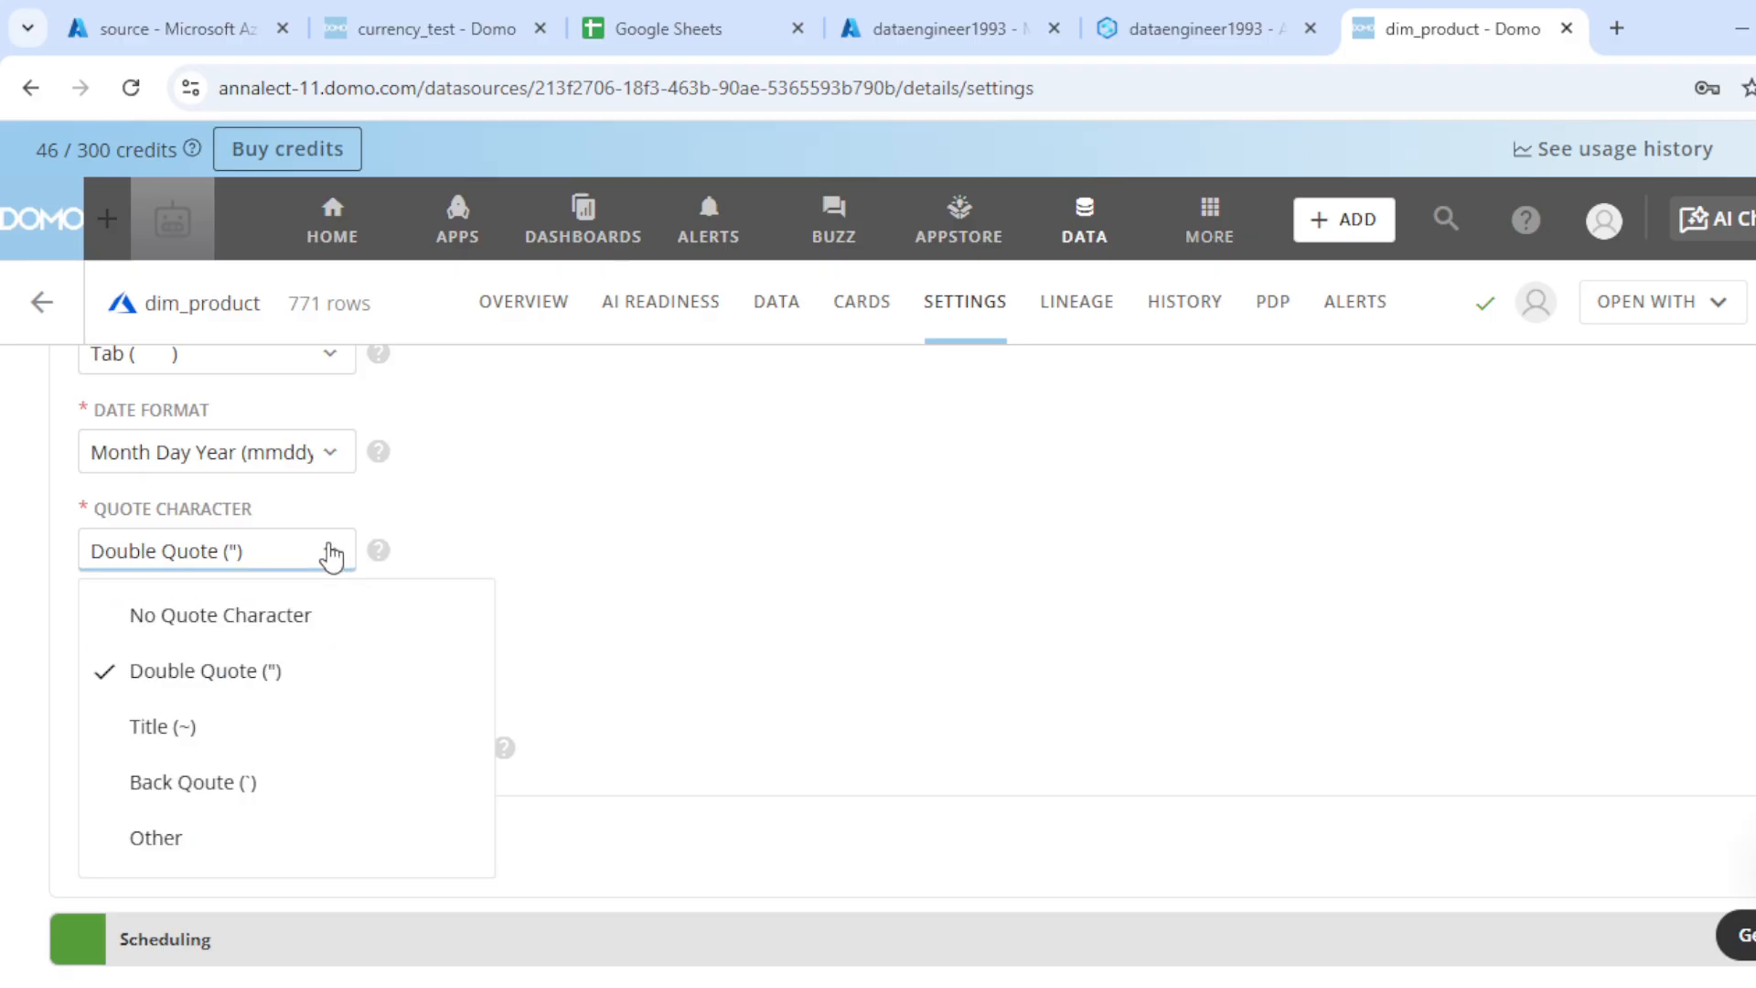
click(721, 563)
scroll(716, 639, up, 1)
scroll(299, 608, down, 1)
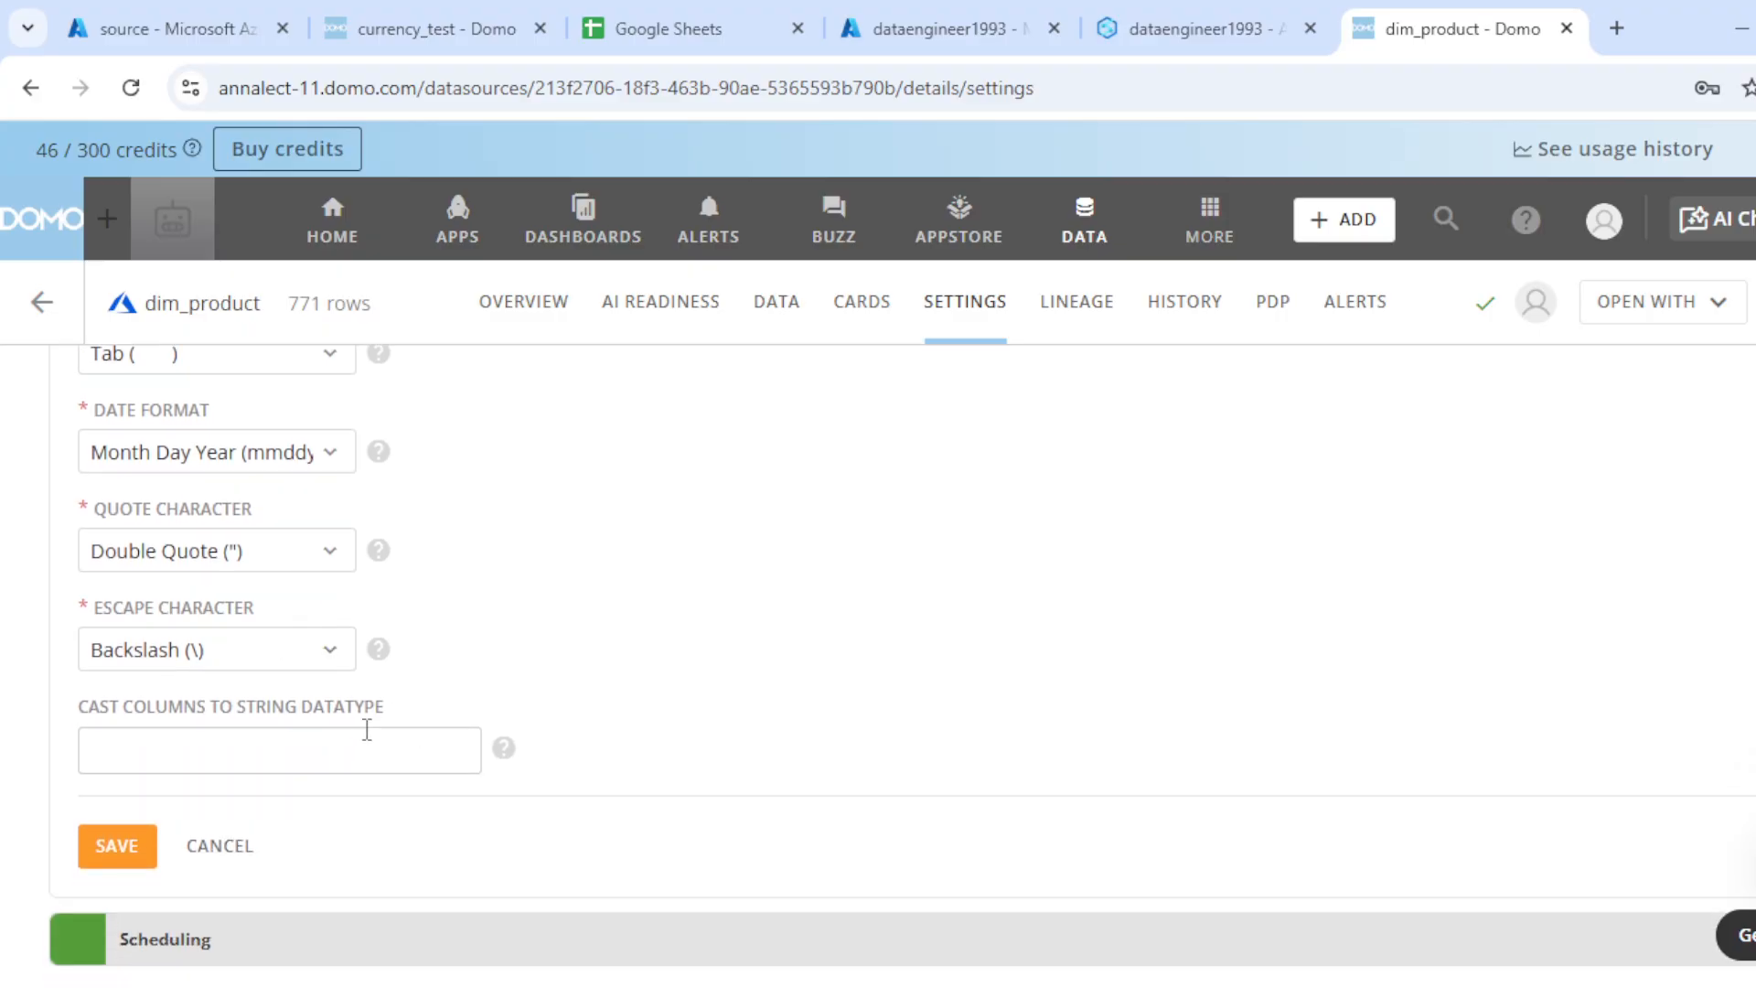
Read the help for casting columns to the string datatype, and review the file system, directory, file and delimiter settings.
click(505, 765)
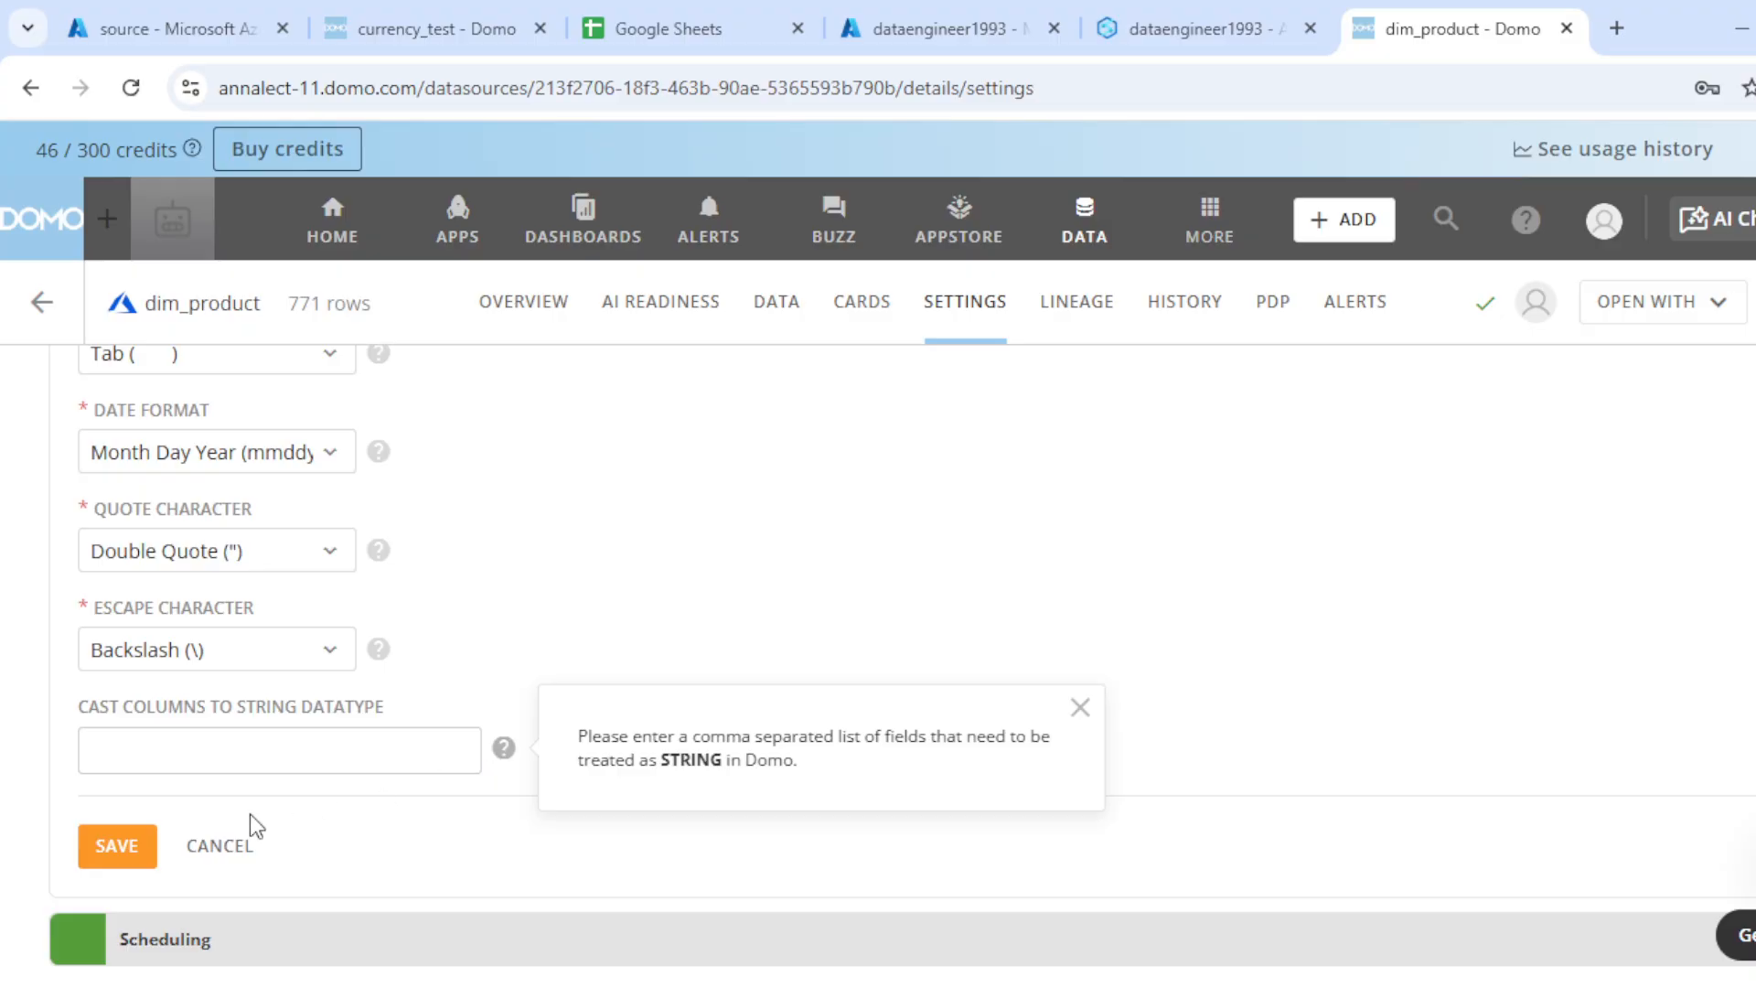
click(188, 749)
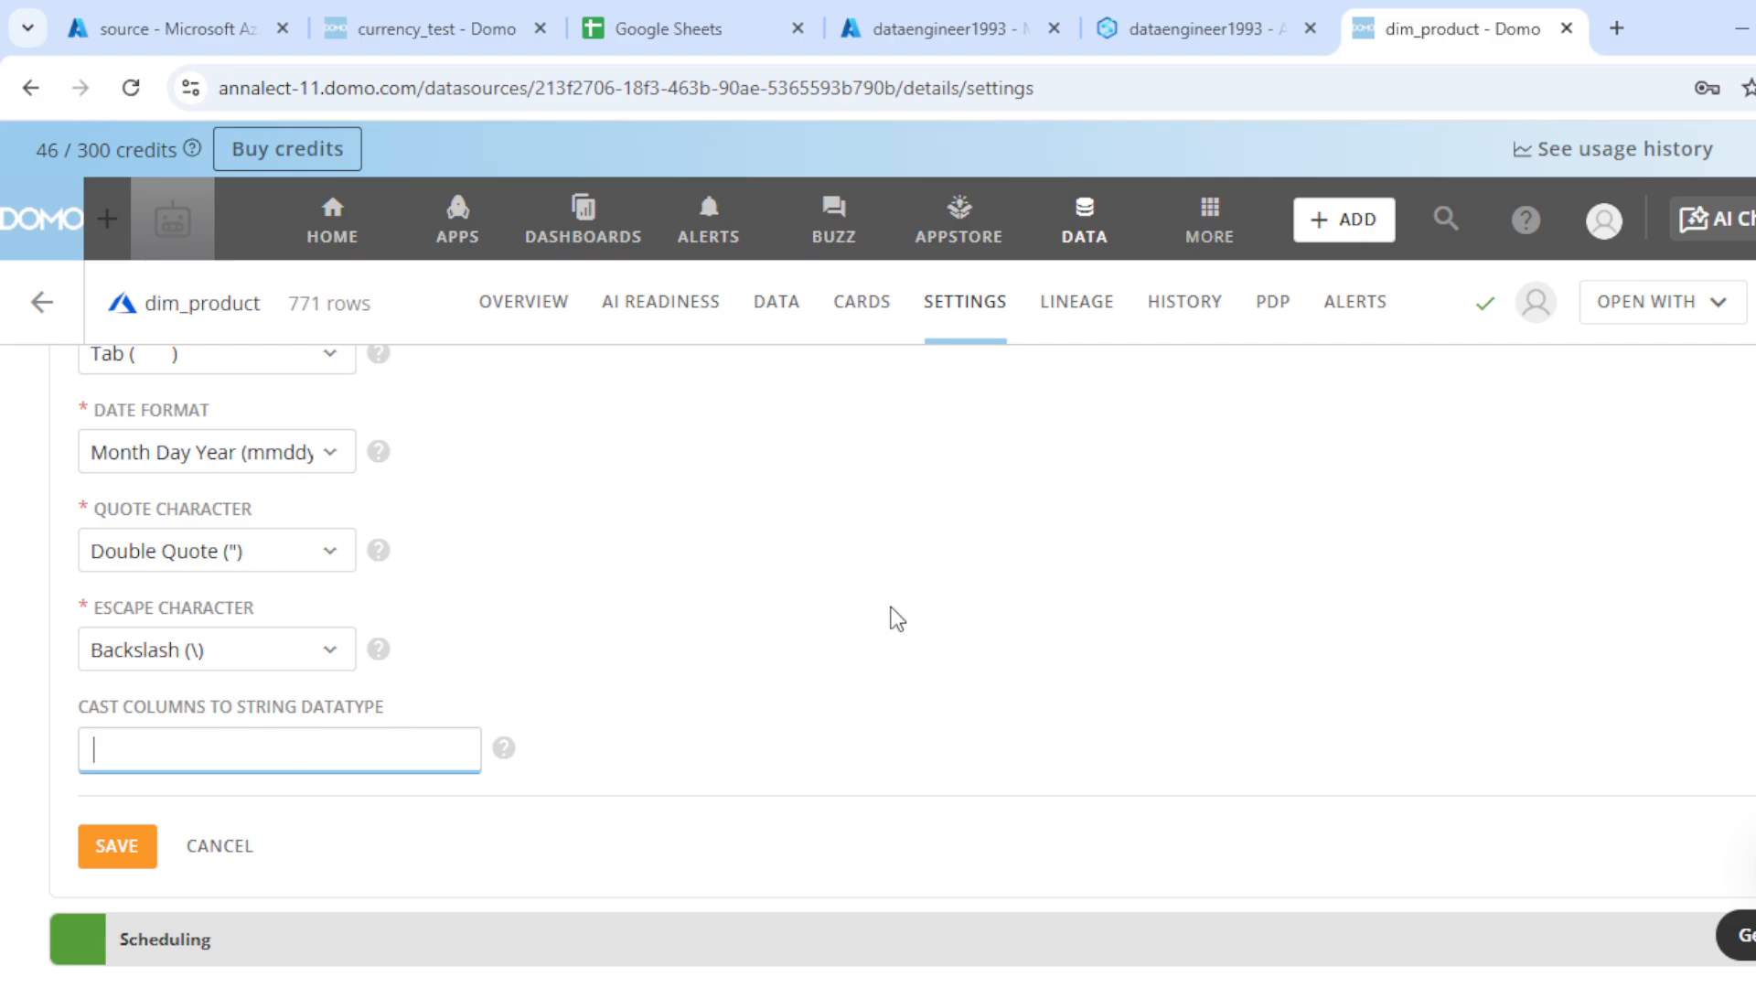
scroll(878, 626, up, 5)
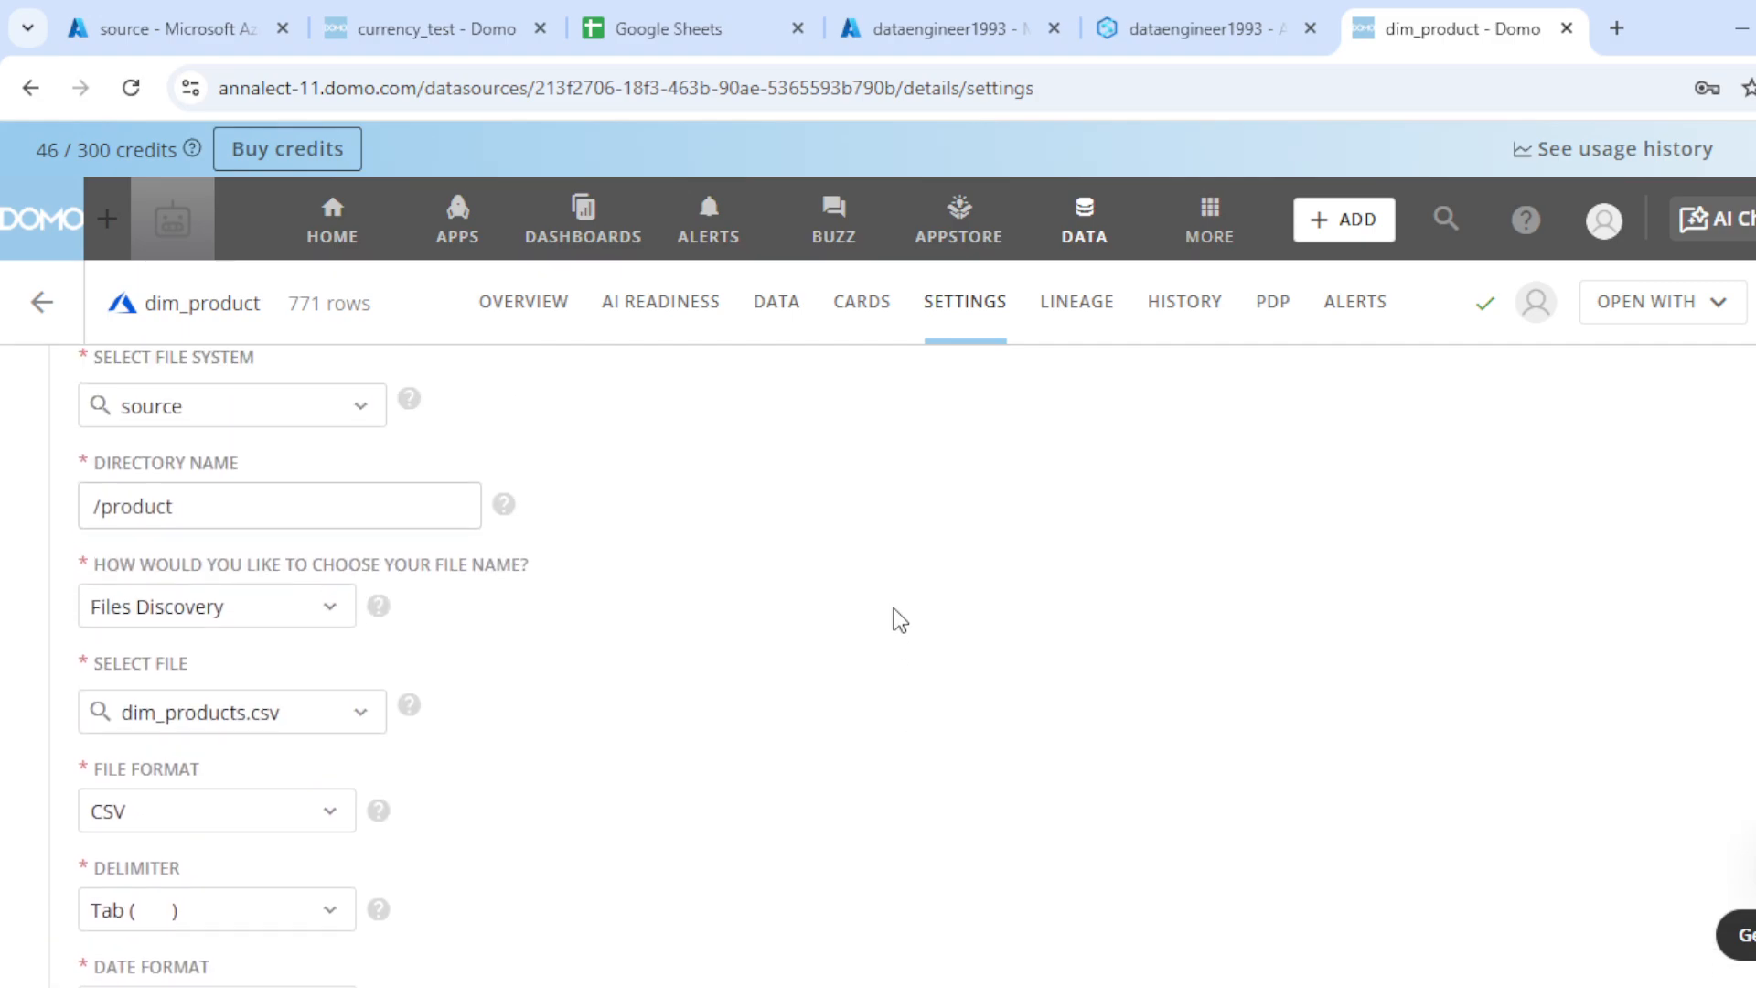
scroll(900, 620, down, 1)
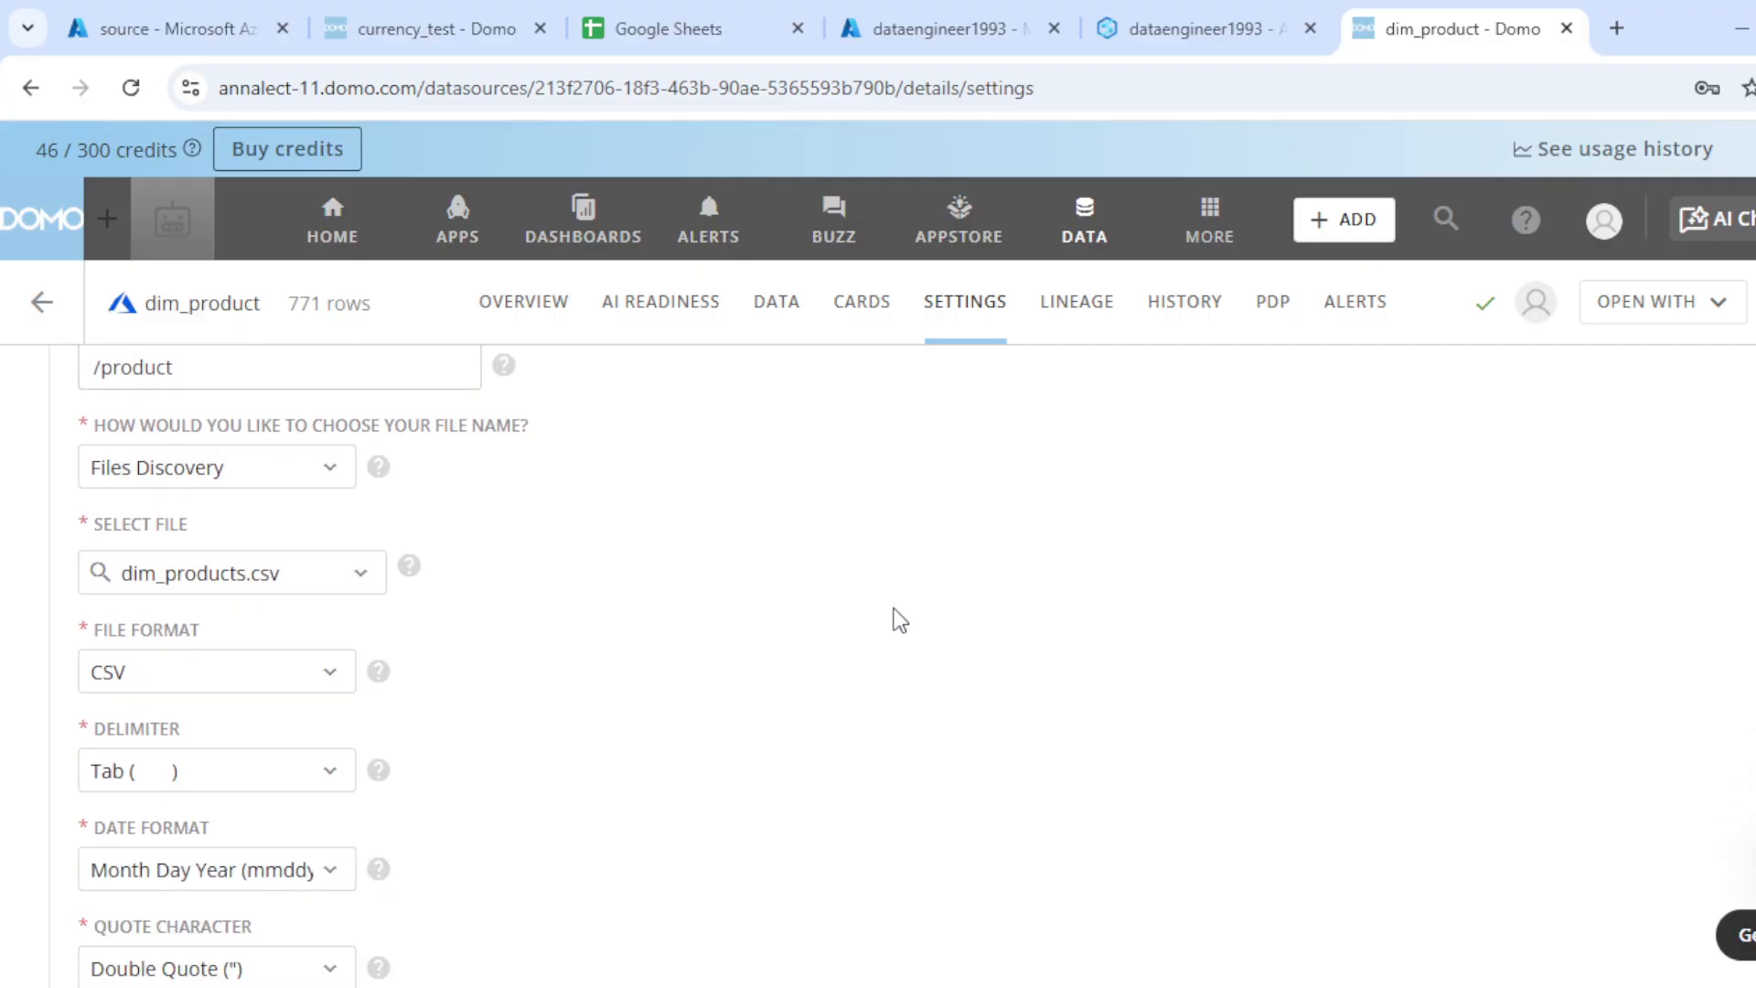